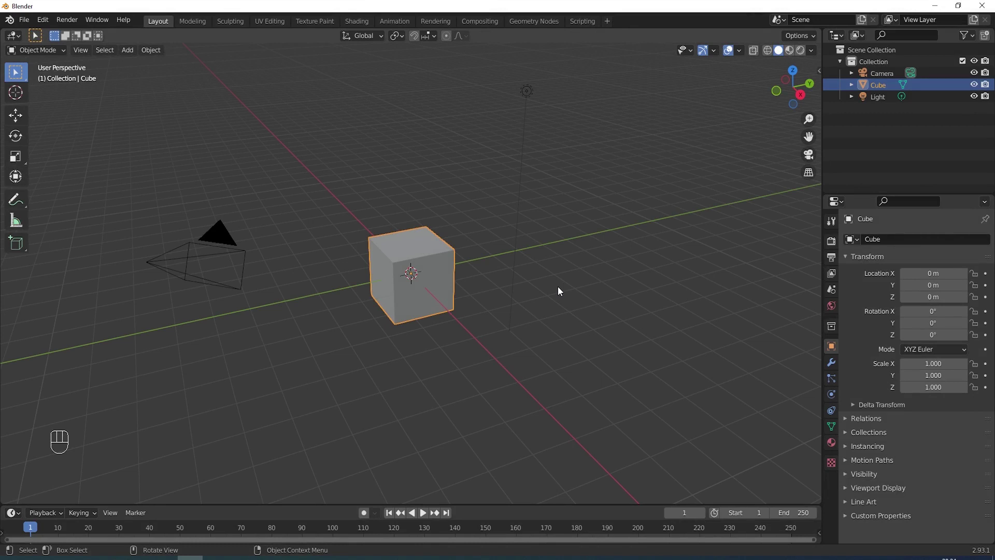
Delete the default cube and light, and add an image empty at the origin.
shift+click(527, 92)
key(Delete)
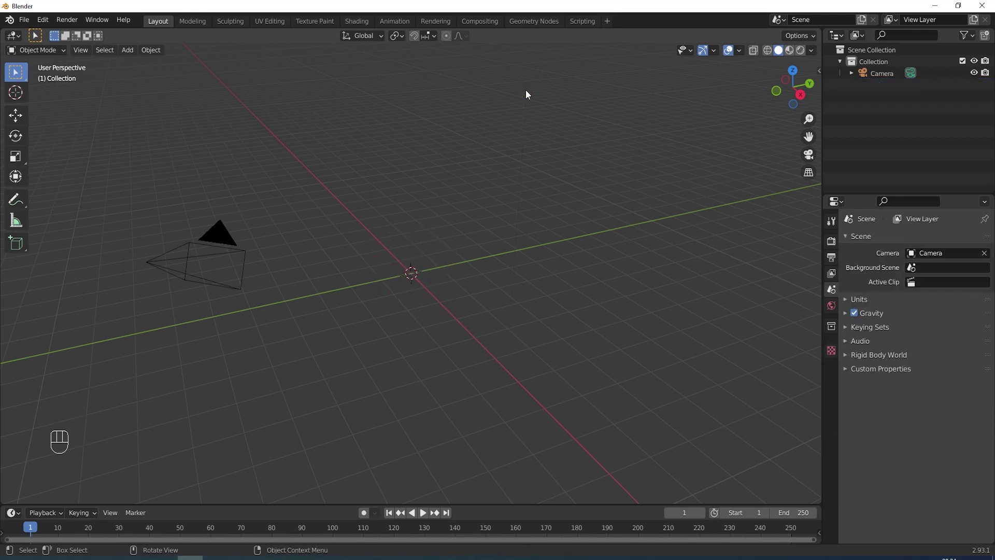
key(shift+a)
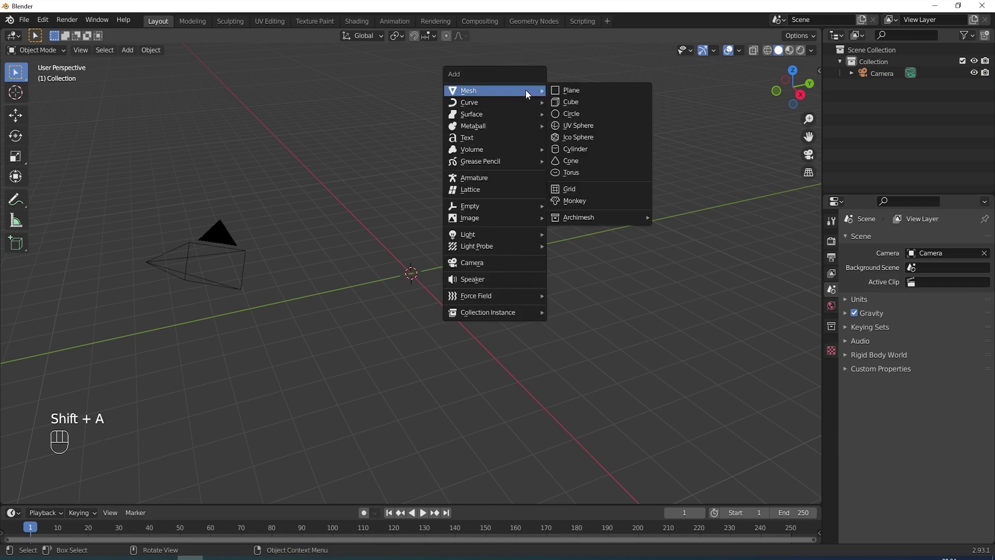
mouse_move(491, 206)
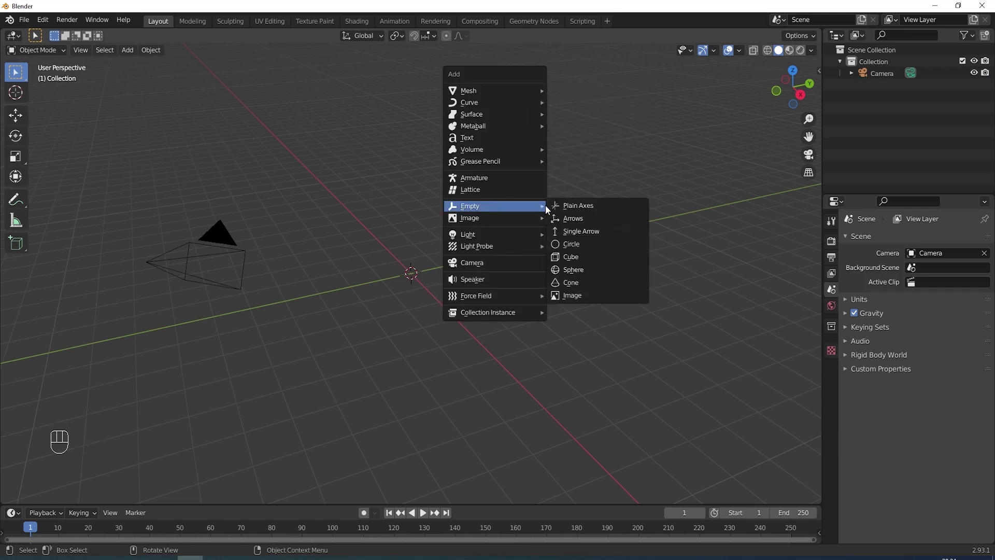
click(572, 294)
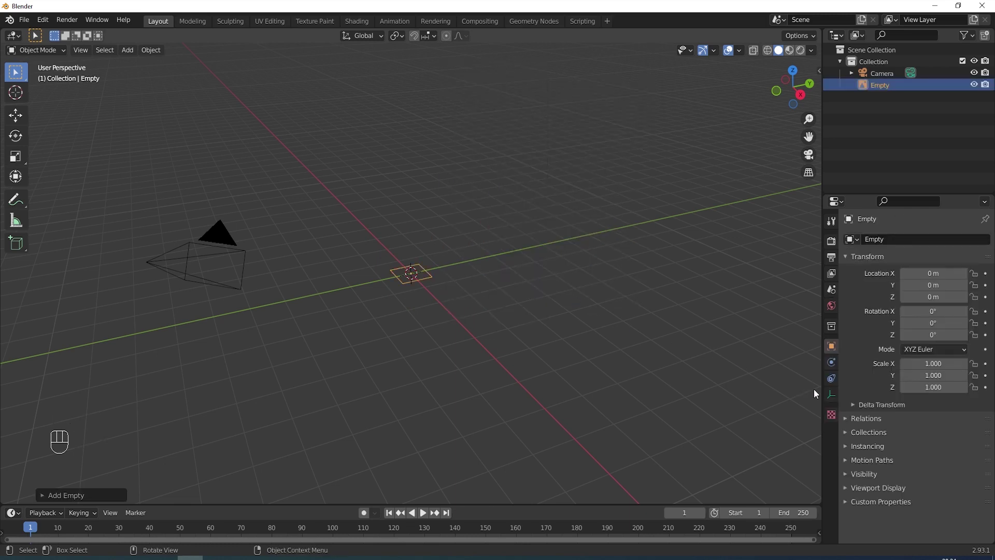
Load Medieval Axe.jpg from the Pictures folder as the empty's image.
click(832, 393)
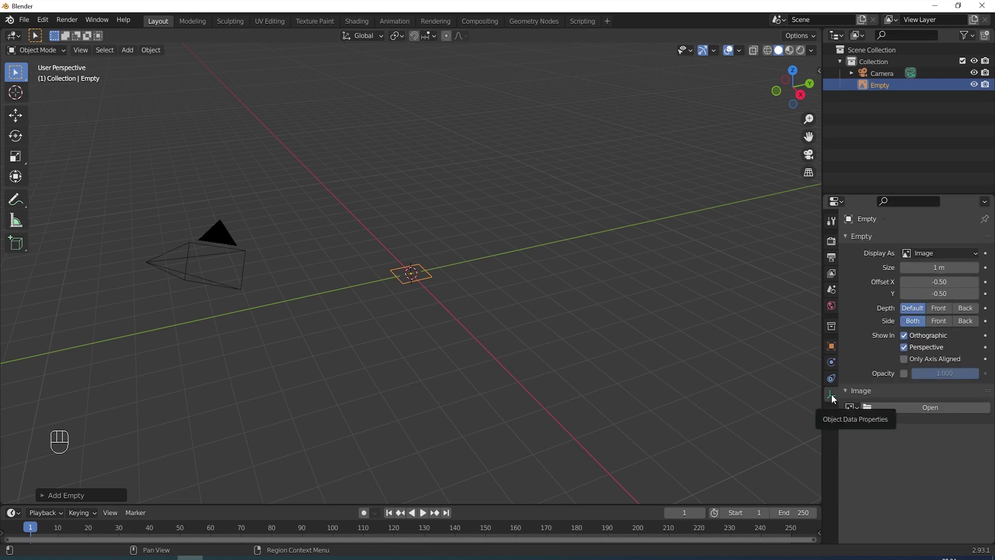
click(921, 409)
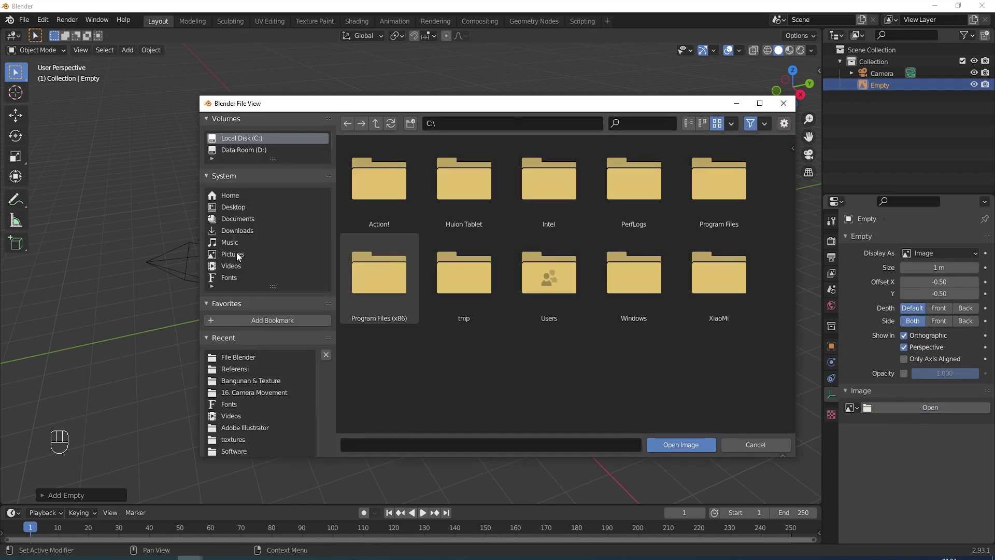
click(236, 254)
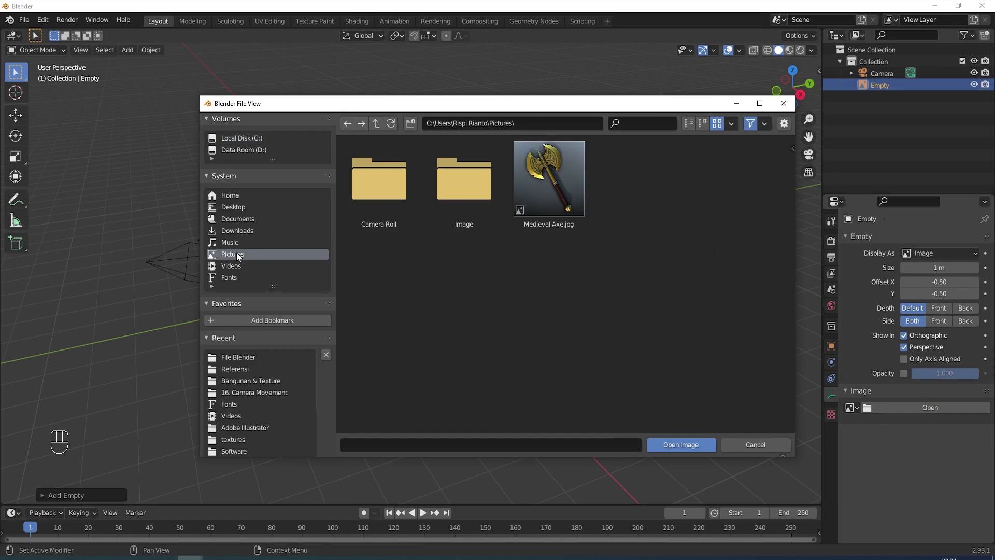
double_click(556, 189)
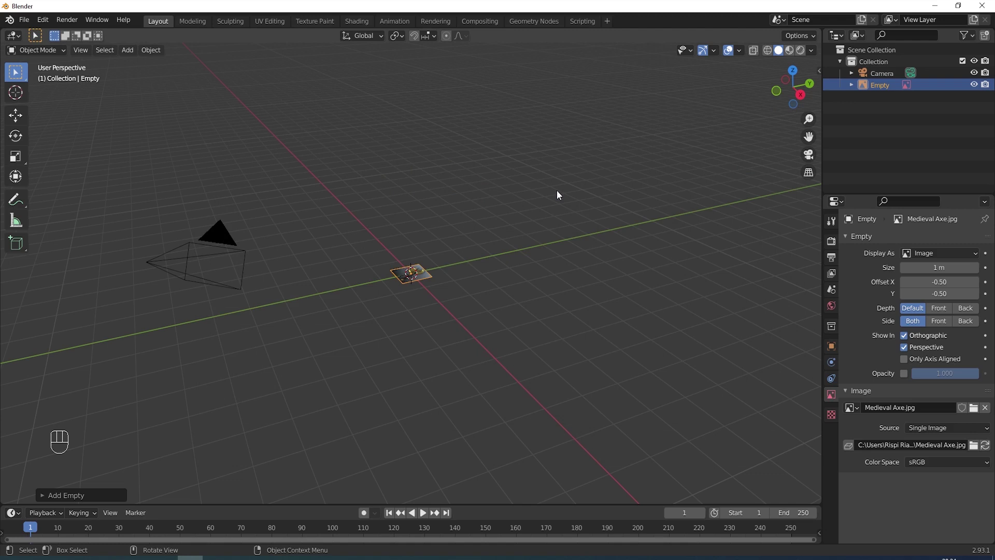
Rotate the reference image 90° around the global Y axis so it stands upright.
key(r)
key(y)
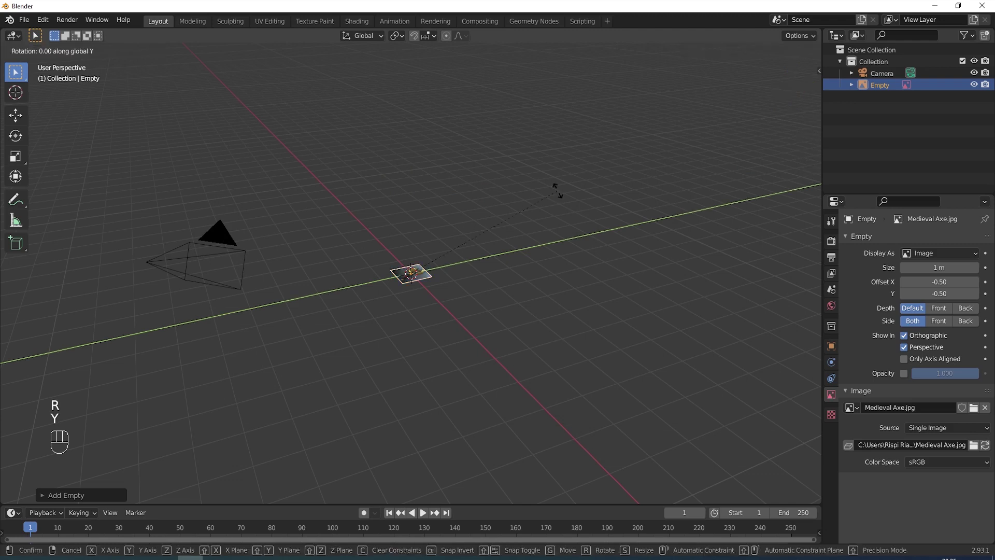
text(90)
key(Return)
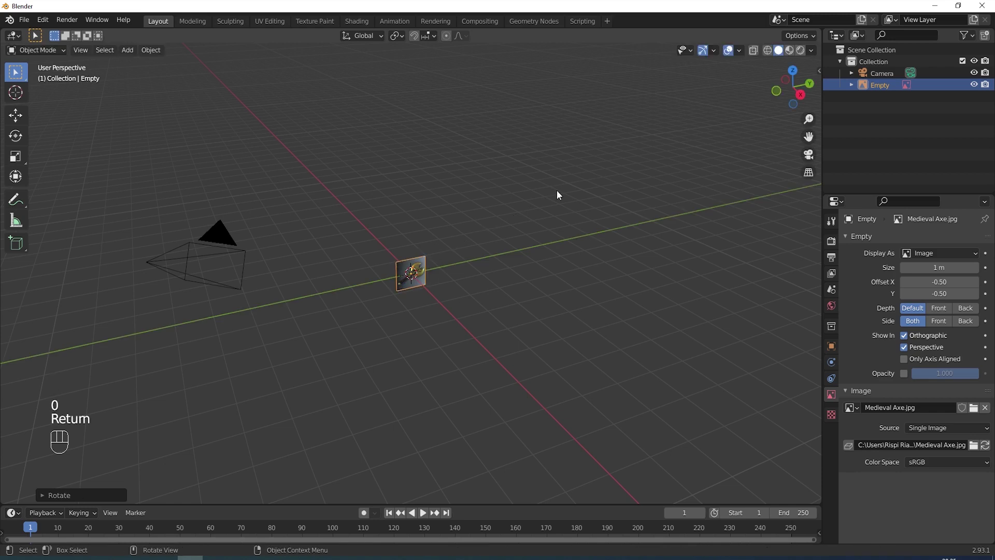
Scale the reference image up to about three times its size and raise it along Z to stand on the ground plane.
key(s)
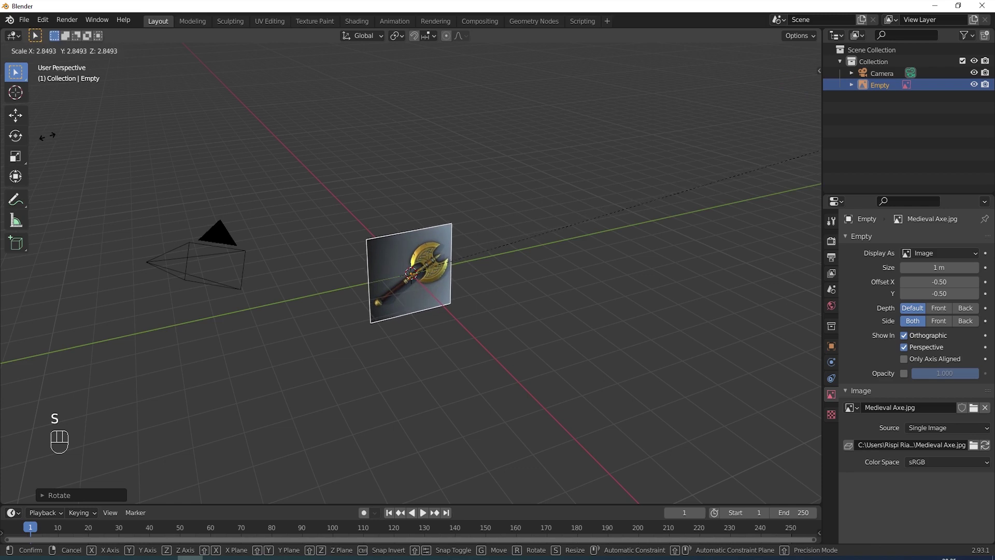
click(100, 134)
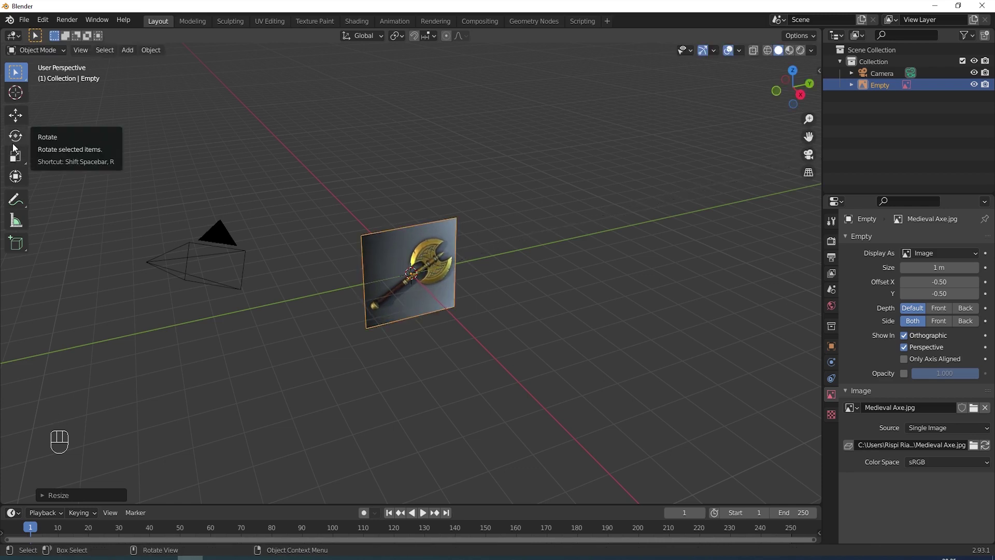
click(16, 115)
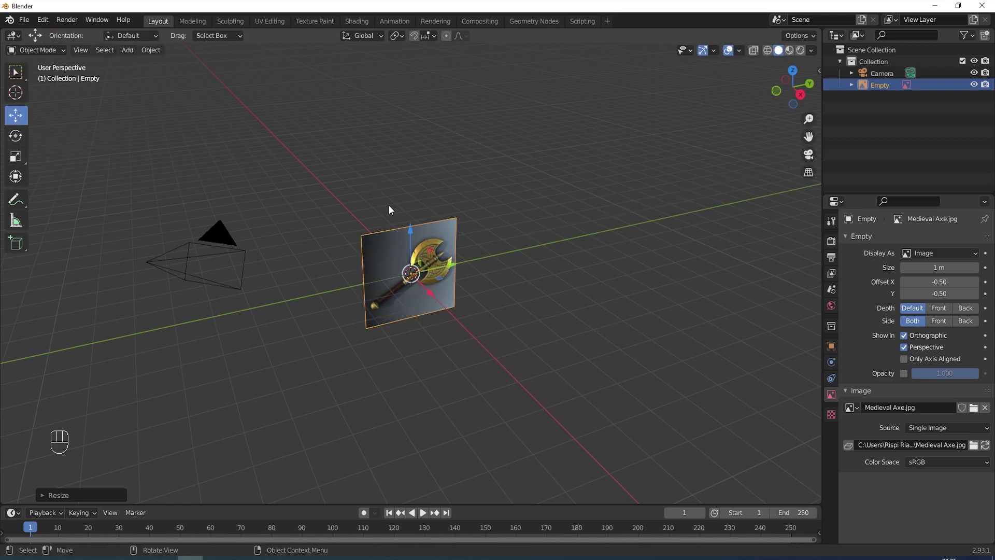
drag(412, 234, 412, 186)
scroll(490, 210, down, 3)
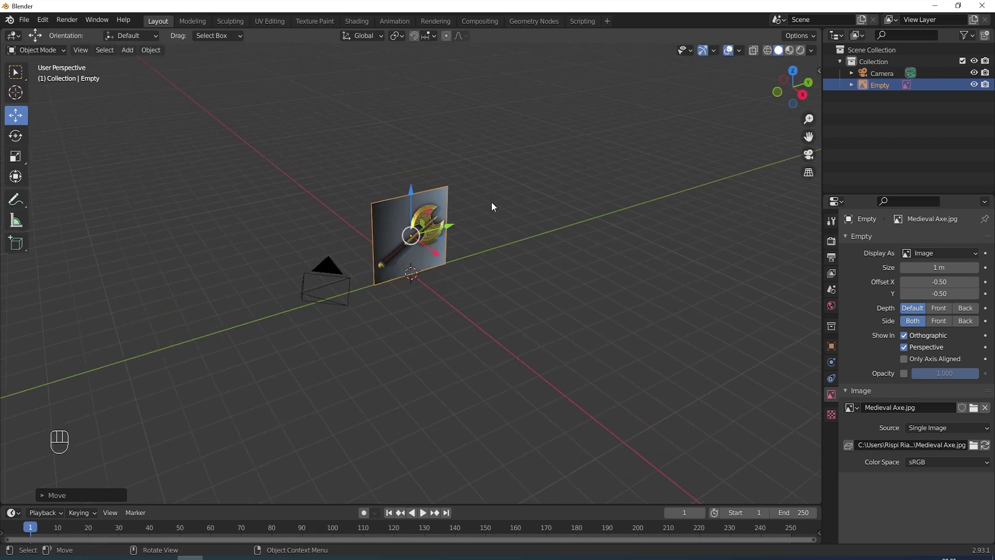
Switch to the right orthographic view and fine-tune the image's height so its lower edge rests on the Y axis line.
key(KP_3)
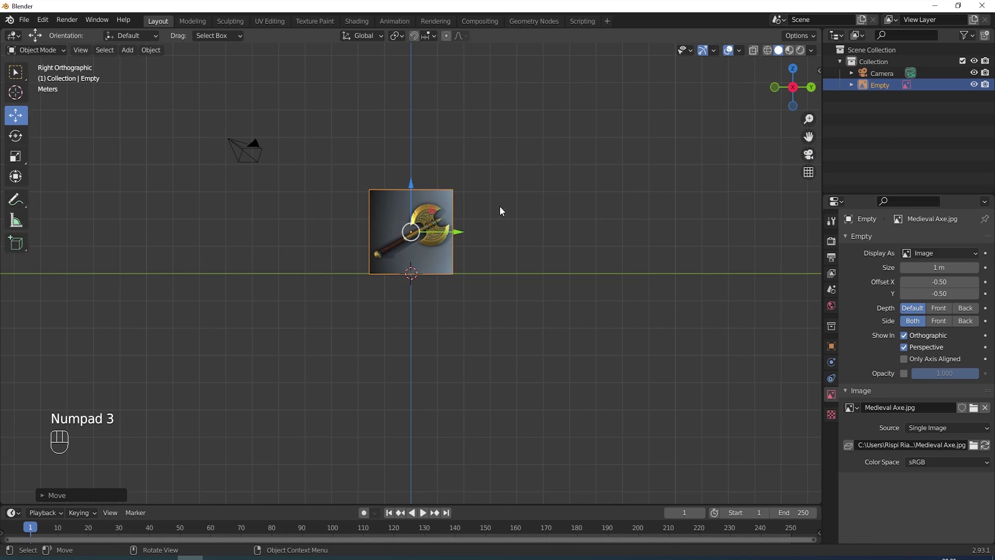
scroll(500, 206, up, 5)
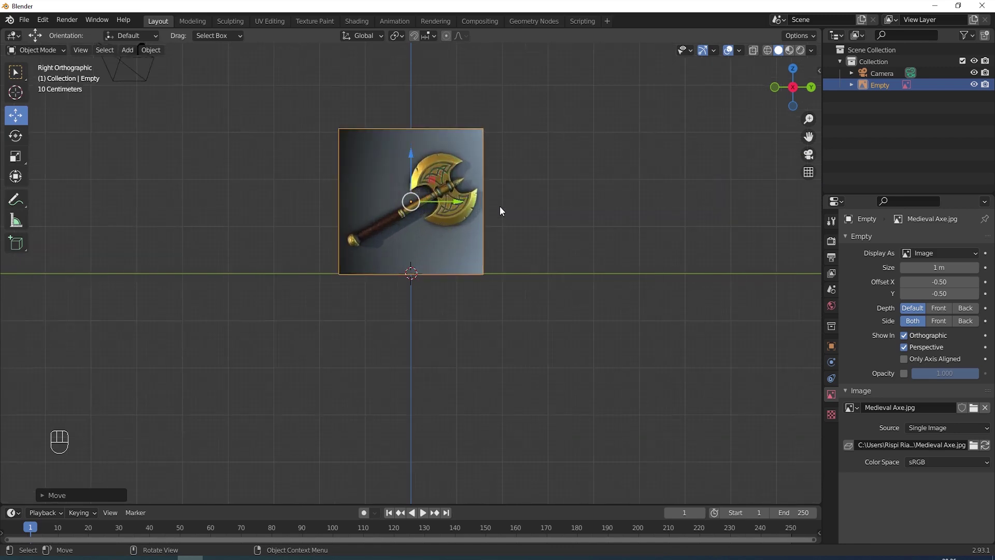
shift+middle_drag(535, 195, 541, 269)
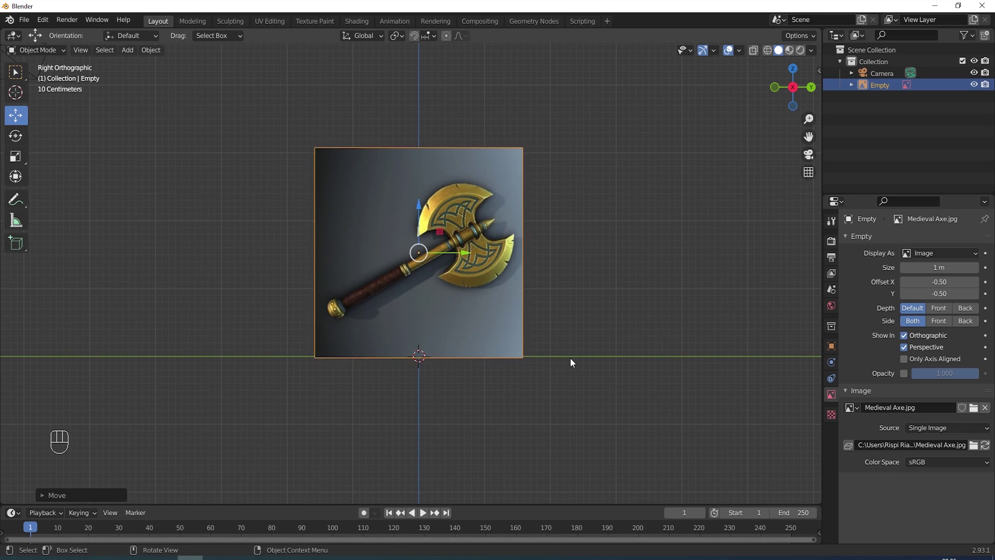
shift+drag(421, 223, 419, 222)
scroll(642, 247, up, 4)
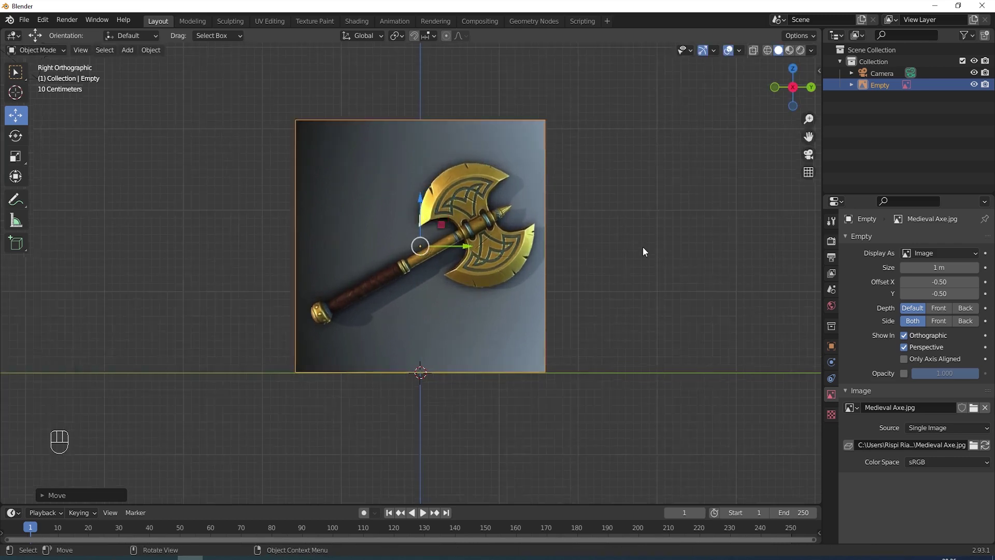
Rotate the reference image about -61° in the right view so the axe stands vertically with its head up.
shift+middle_drag(697, 219, 683, 242)
scroll(684, 243, down, 1)
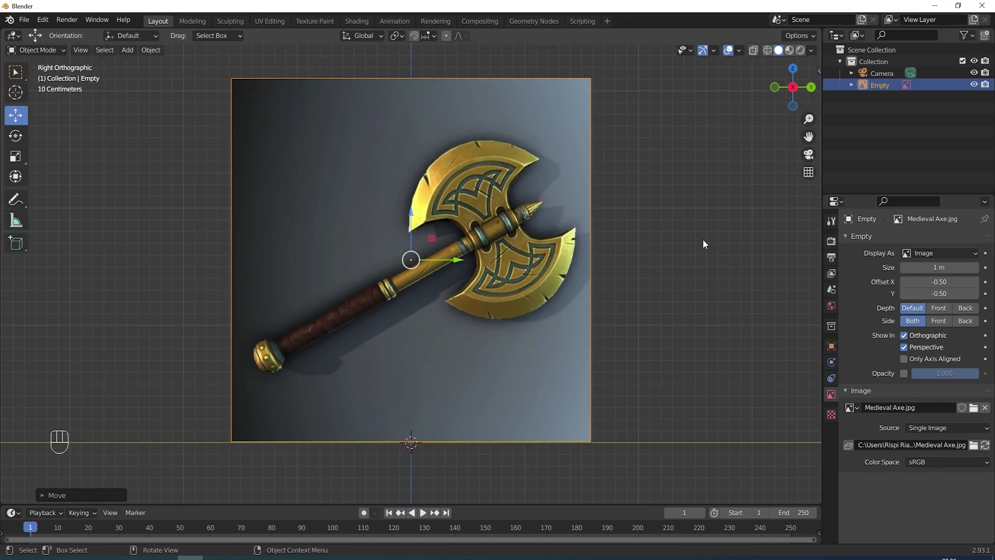
key(r)
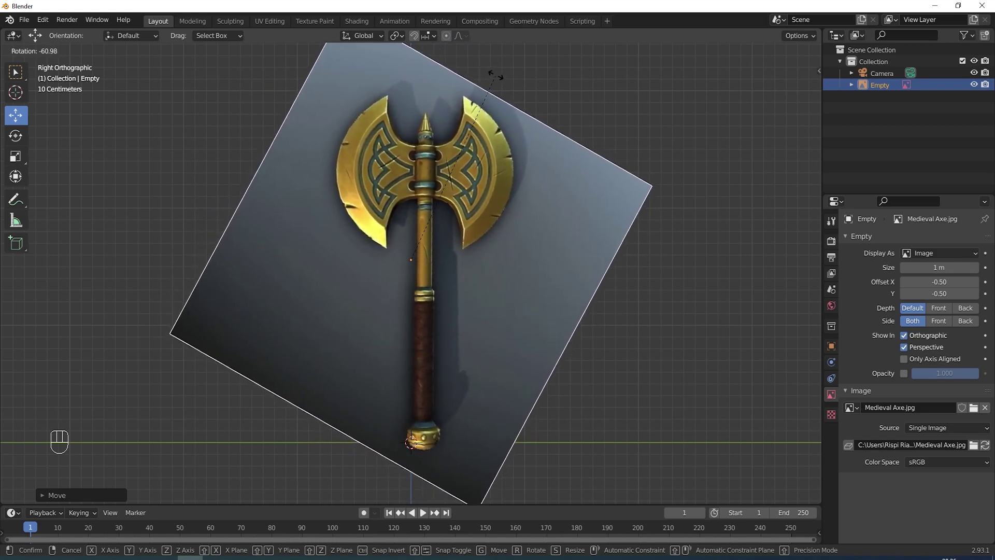
click(497, 78)
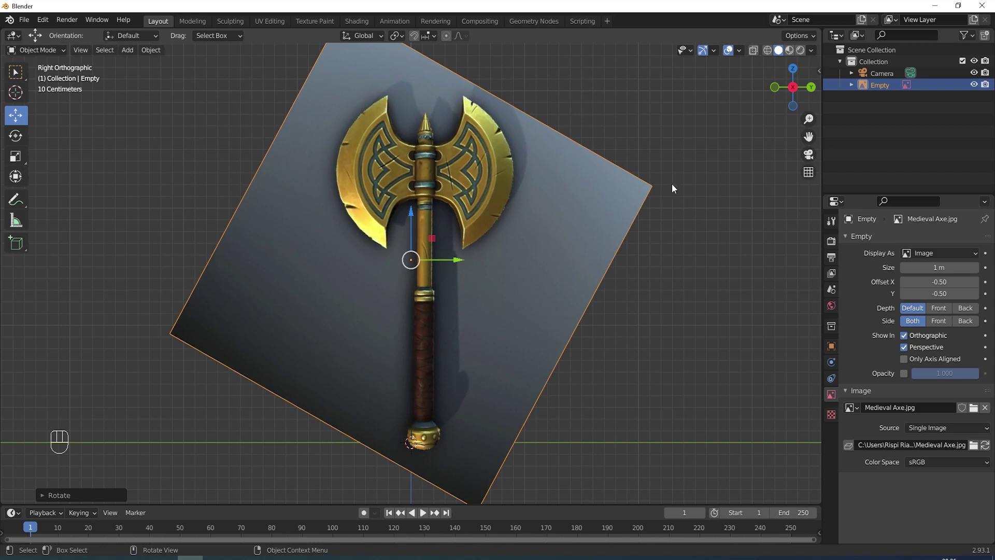
Enable opacity for the reference image and lower it to about 0.6.
click(903, 373)
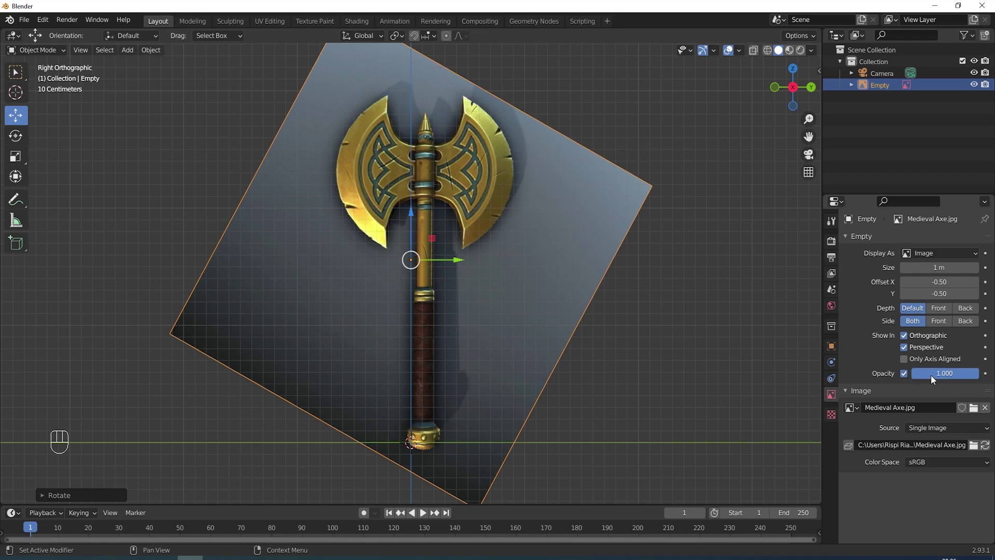
drag(951, 376, 931, 376)
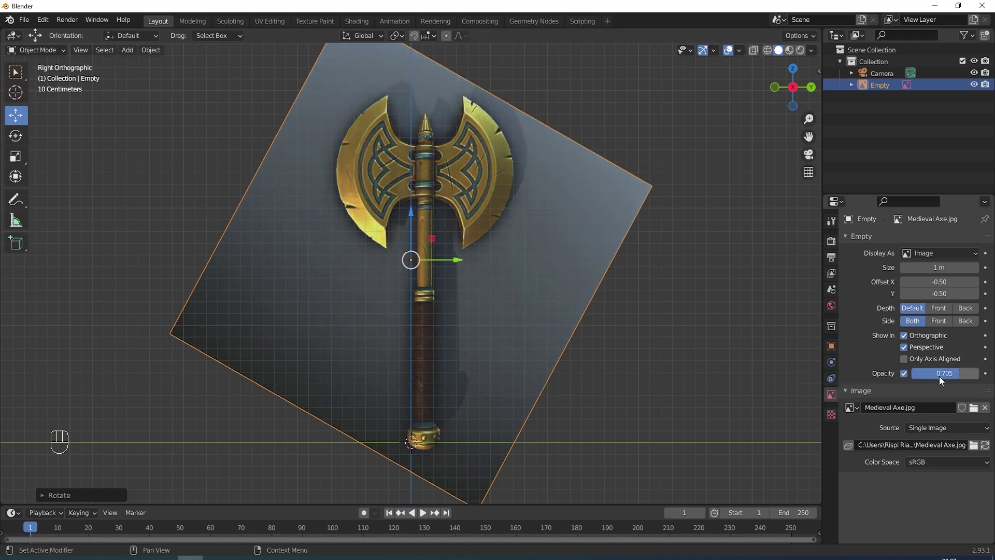
drag(944, 375, 951, 372)
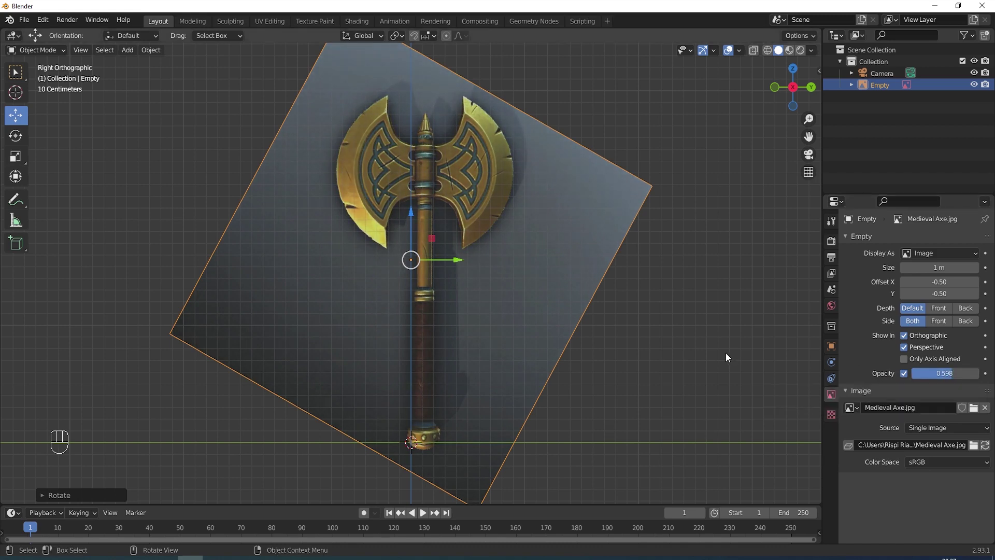
Slightly rotate the reference image and shift it along Y until the axe handle is straight and centred on the Z axis.
scroll(586, 298, up, 2)
shift+middle_drag(559, 240, 576, 302)
drag(470, 310, 468, 309)
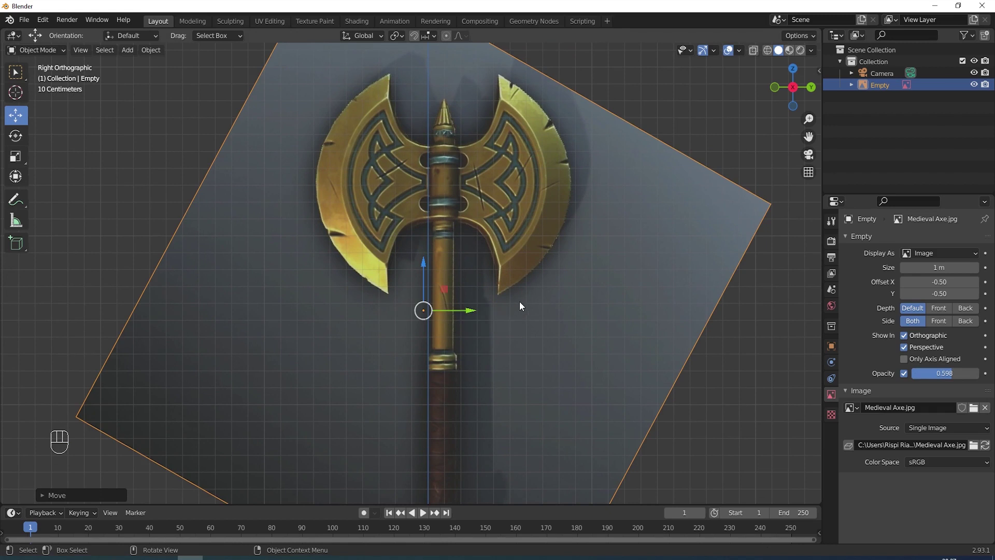
key(r)
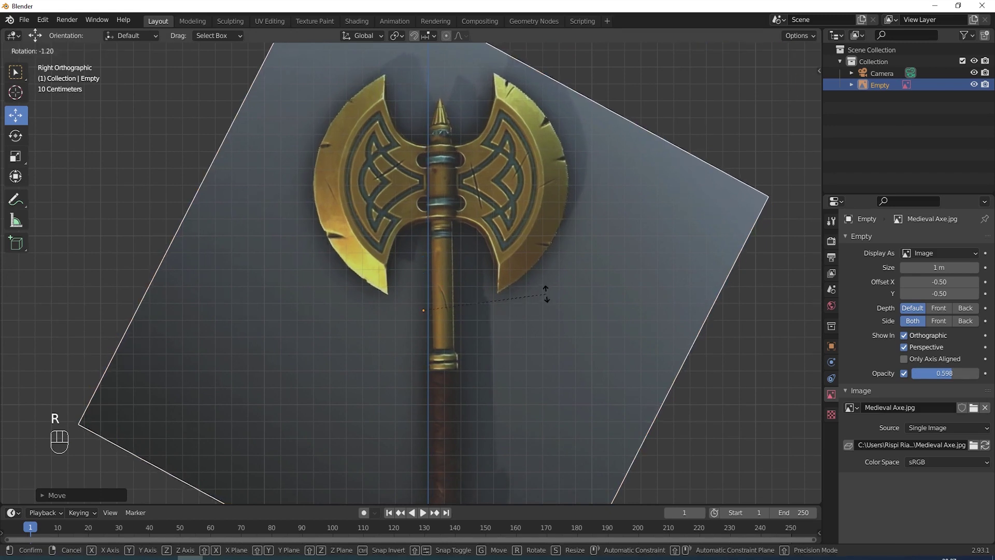
click(547, 297)
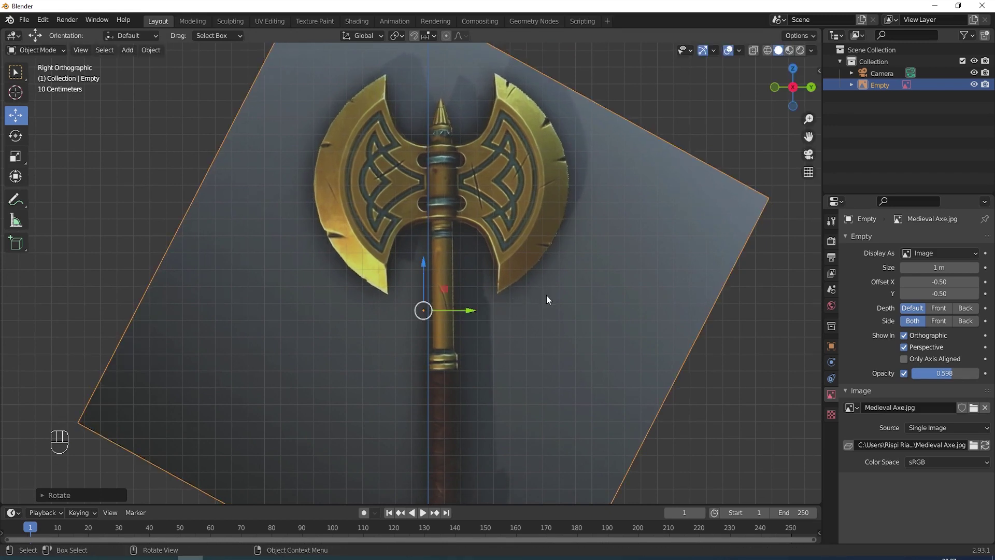
drag(475, 311, 461, 315)
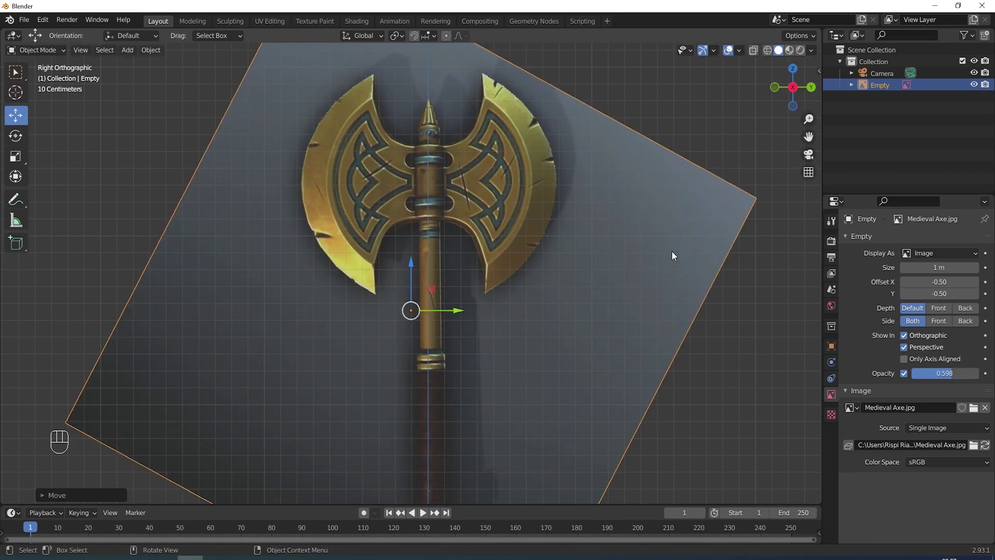
key(r)
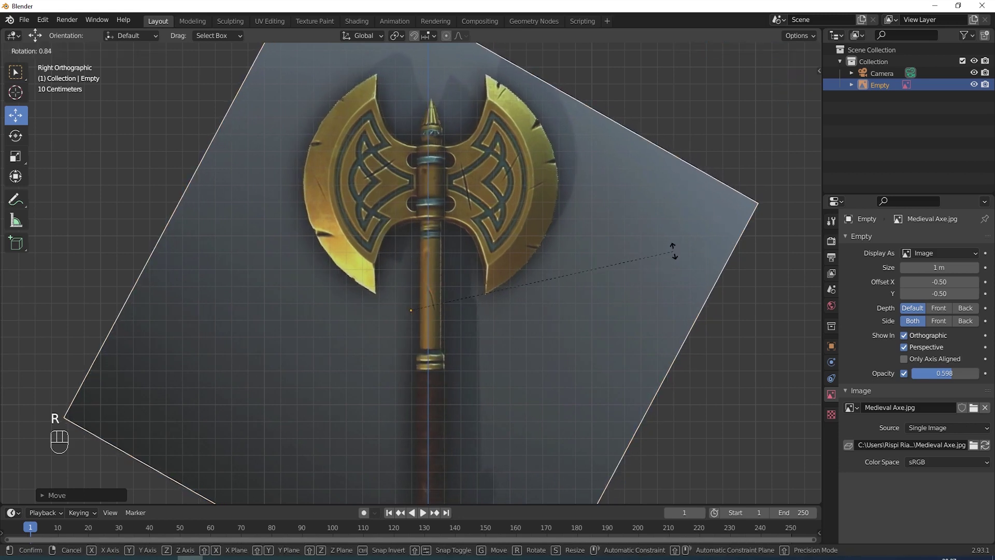
click(674, 250)
drag(456, 310, 457, 310)
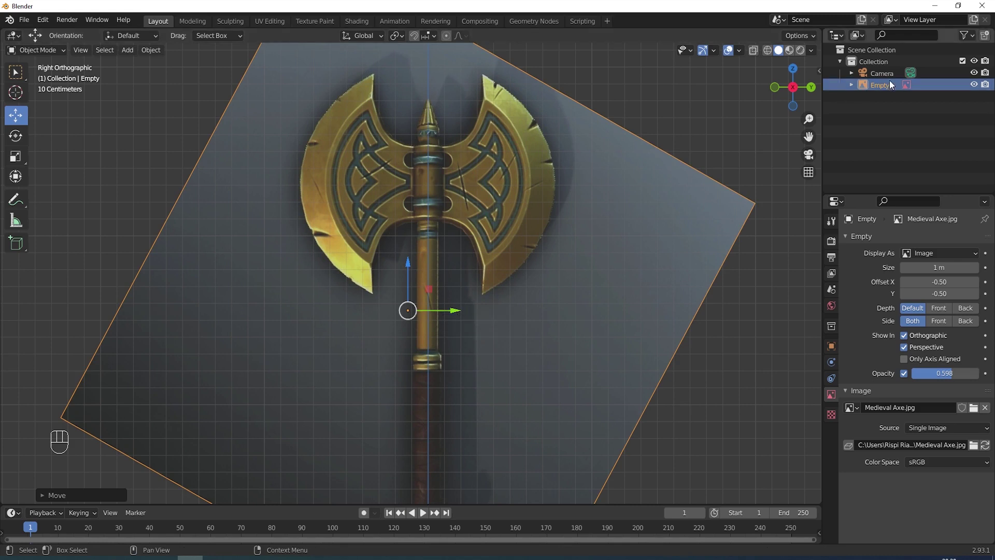
Show the selectable toggles in the outliner and make the Empty reference image unselectable.
click(973, 35)
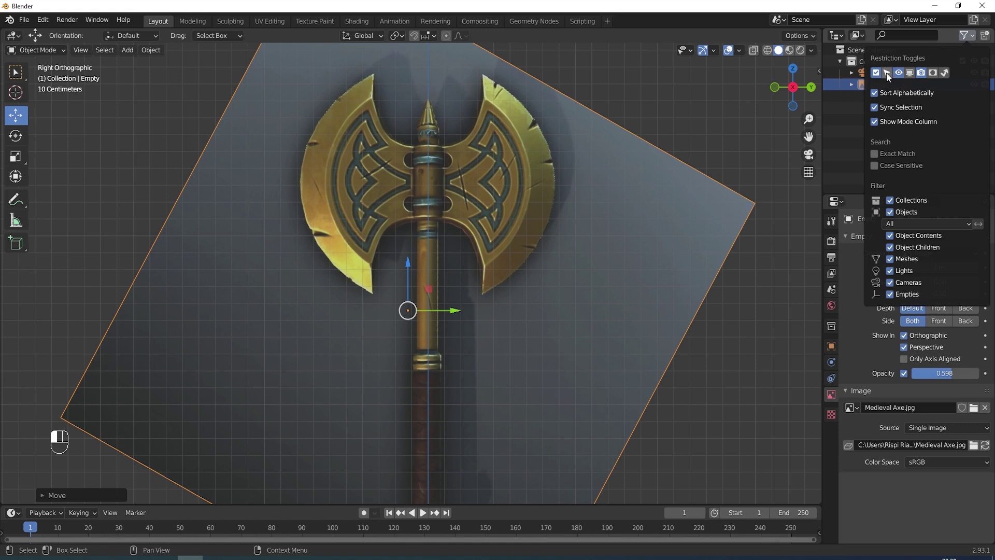
click(972, 35)
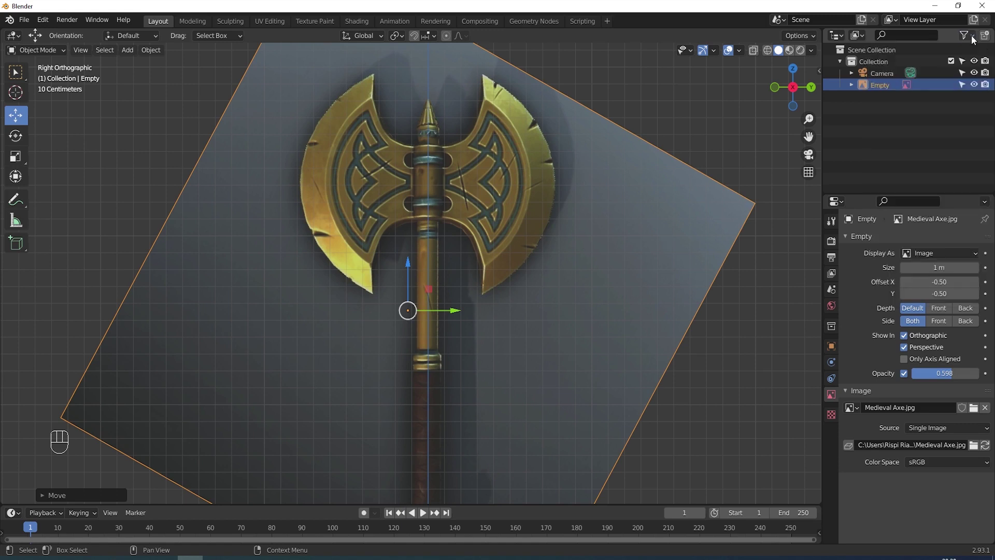
click(962, 85)
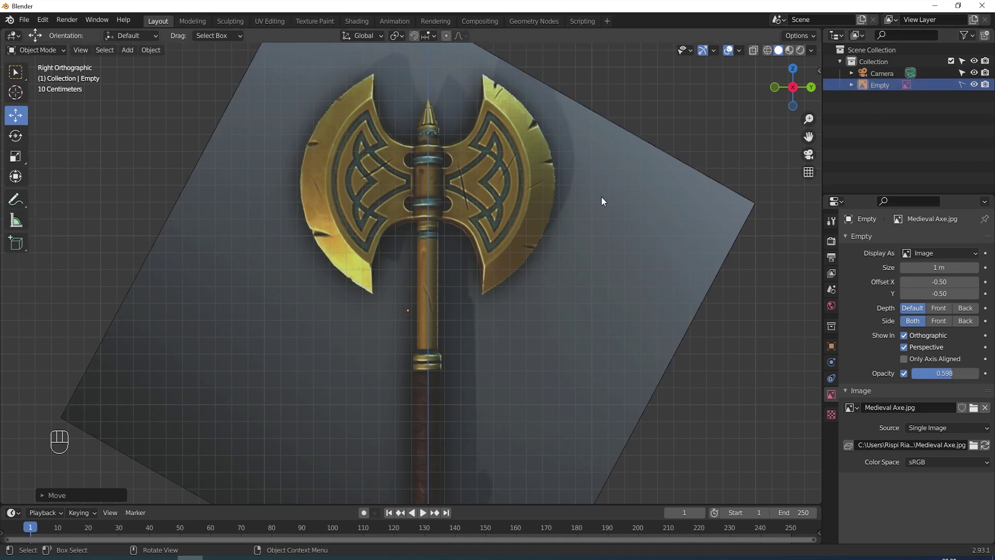
Box-select over the axe reference image several times to test whether it can still be selected.
scroll(601, 202, down, 2)
scroll(601, 200, down, 1)
drag(212, 109, 653, 434)
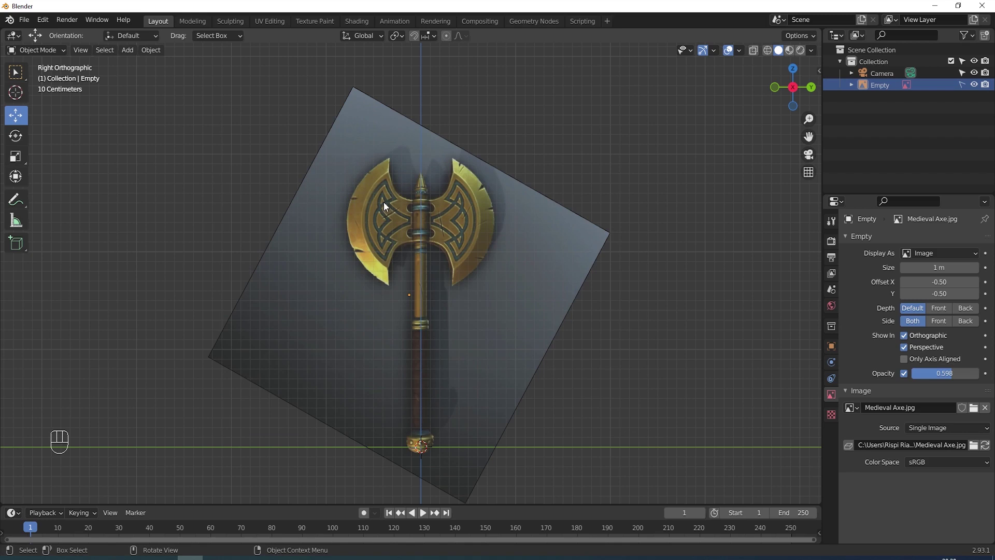
drag(283, 149, 584, 391)
drag(412, 209, 528, 283)
Add a plane mesh at the base of the axe handle.
key(shift+a)
mouse_move(581, 203)
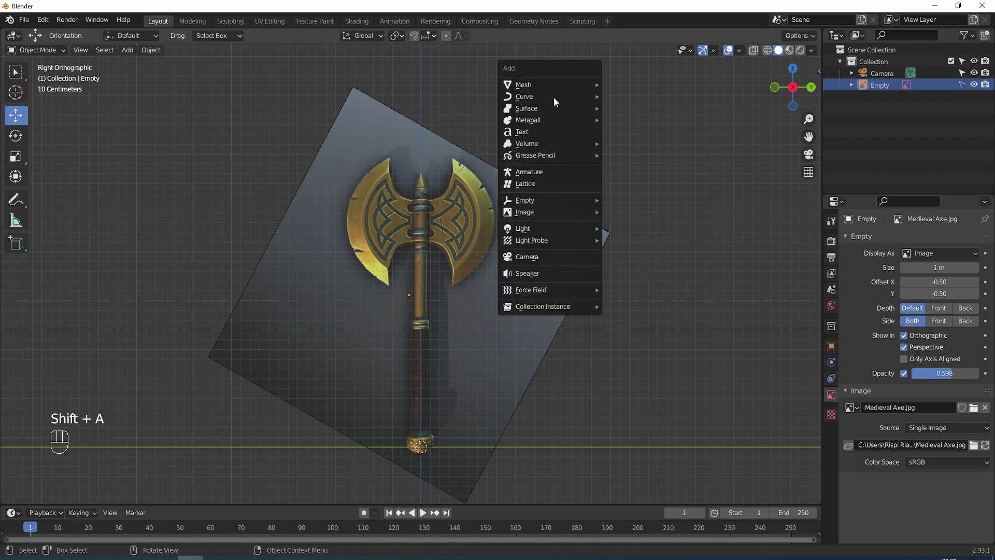
mouse_move(557, 85)
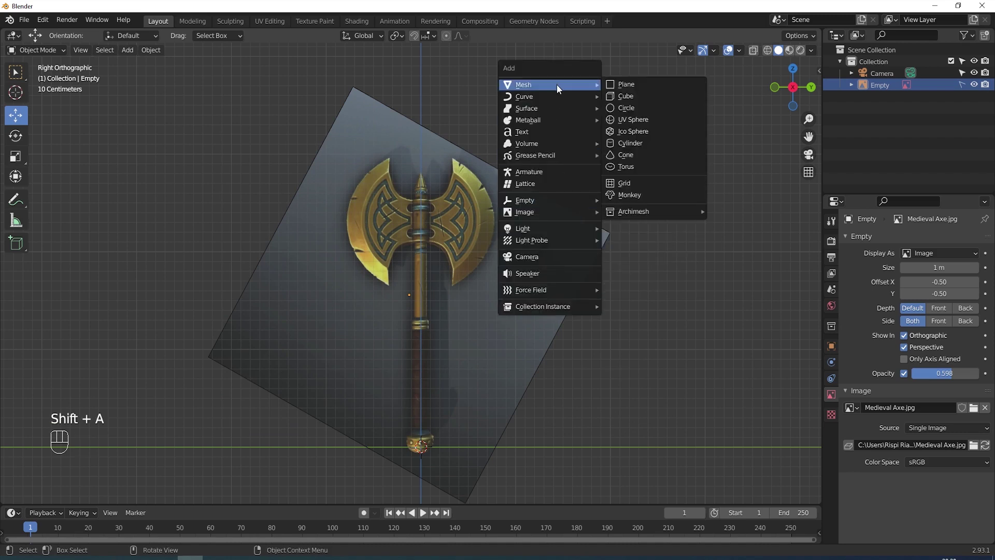
click(634, 86)
Rotate the plane 90 degrees about the Y axis so it stands upright.
middle_drag(660, 258, 620, 278)
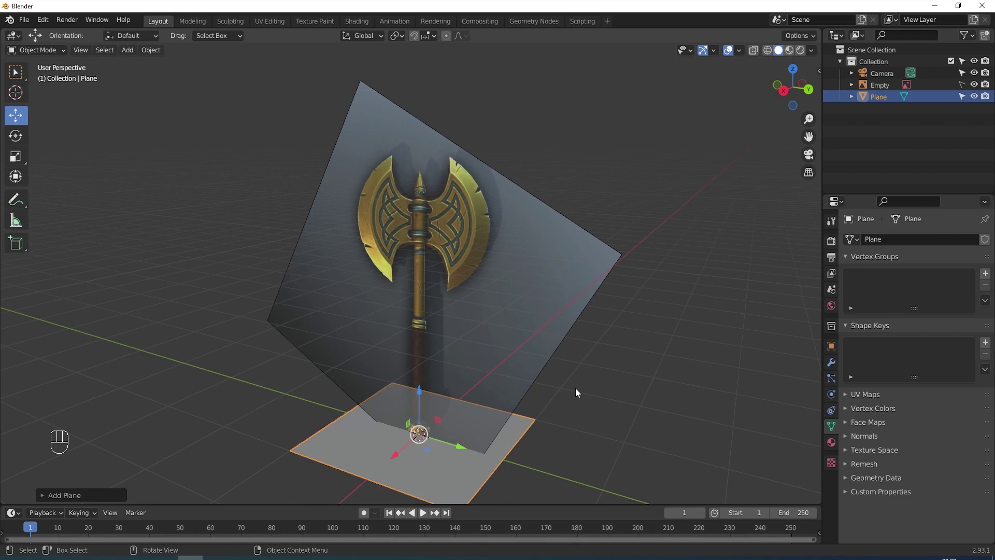
key(r)
text(y)
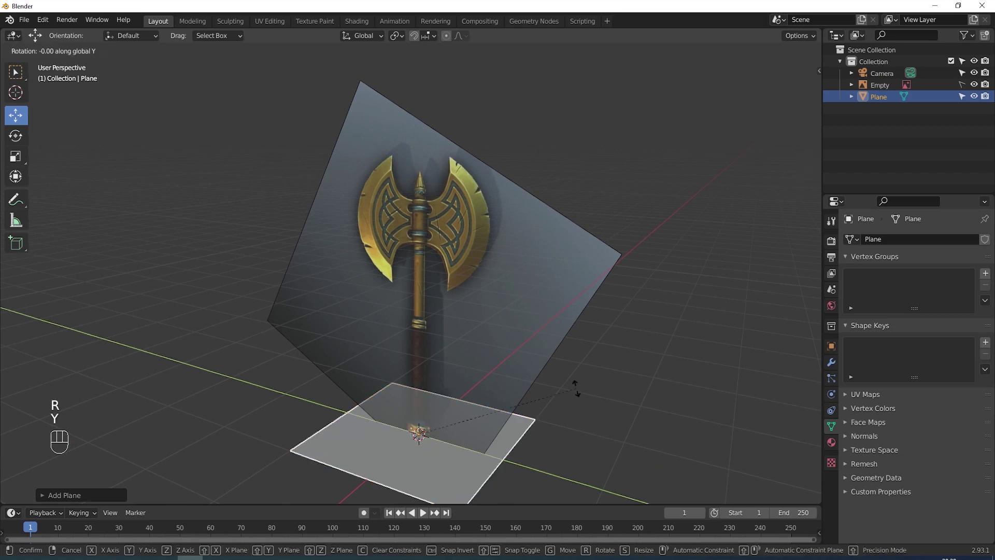
text(90)
key(Return)
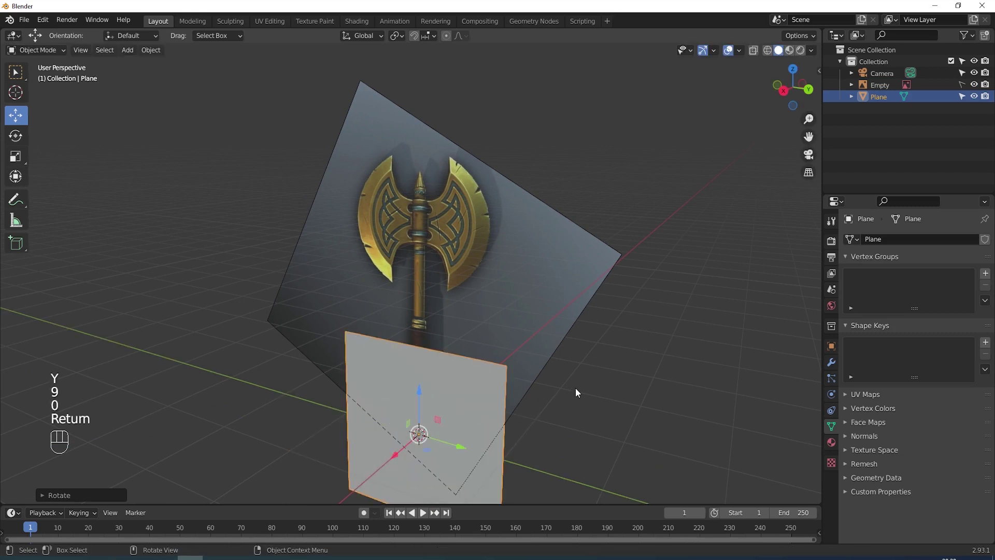
In the right orthographic view, move the plane up along Z until it covers the axe head.
key(KP_3)
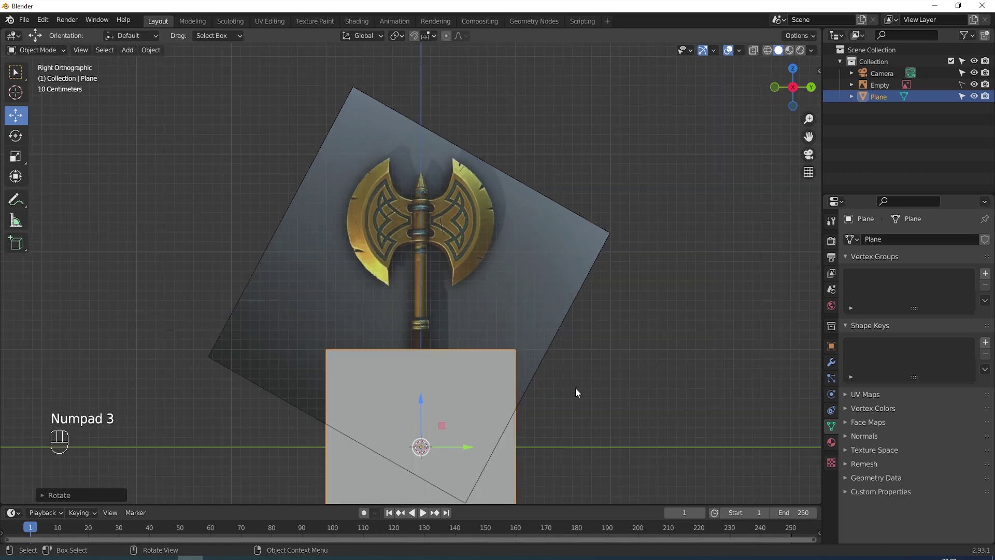
drag(420, 407, 421, 194)
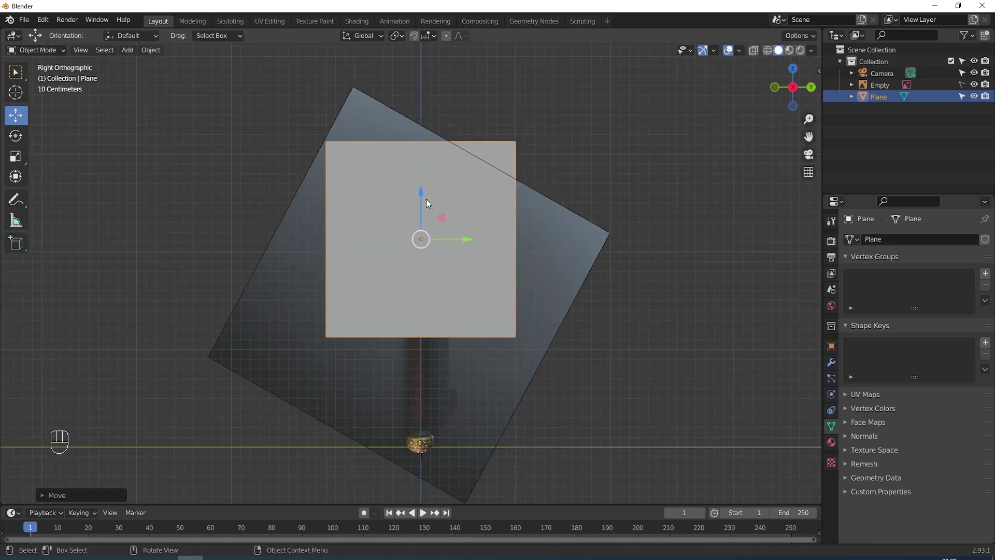
scroll(436, 208, up, 1)
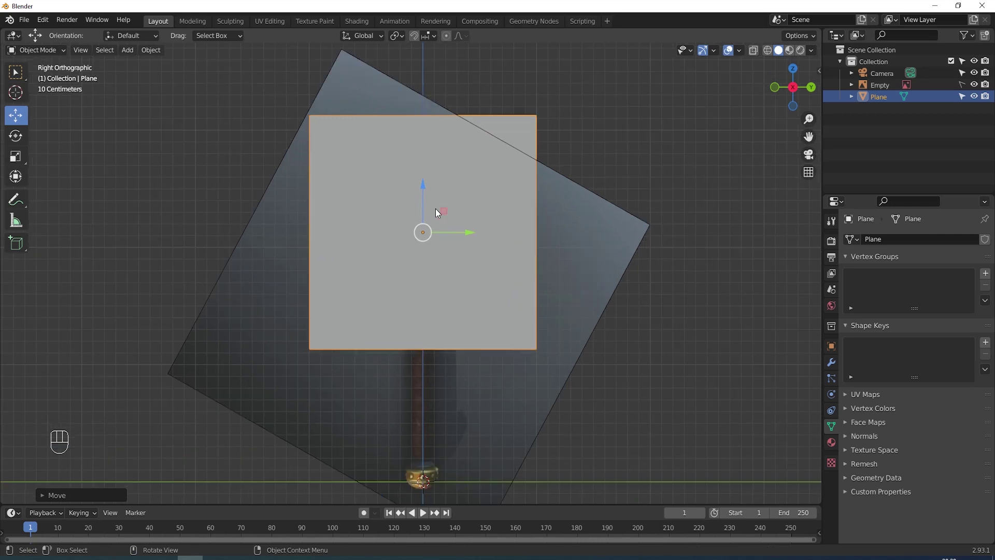
In Edit Mode, scale the plane's mesh to about 0.24 and raise it along Z to the middle of the axe head.
key(Tab)
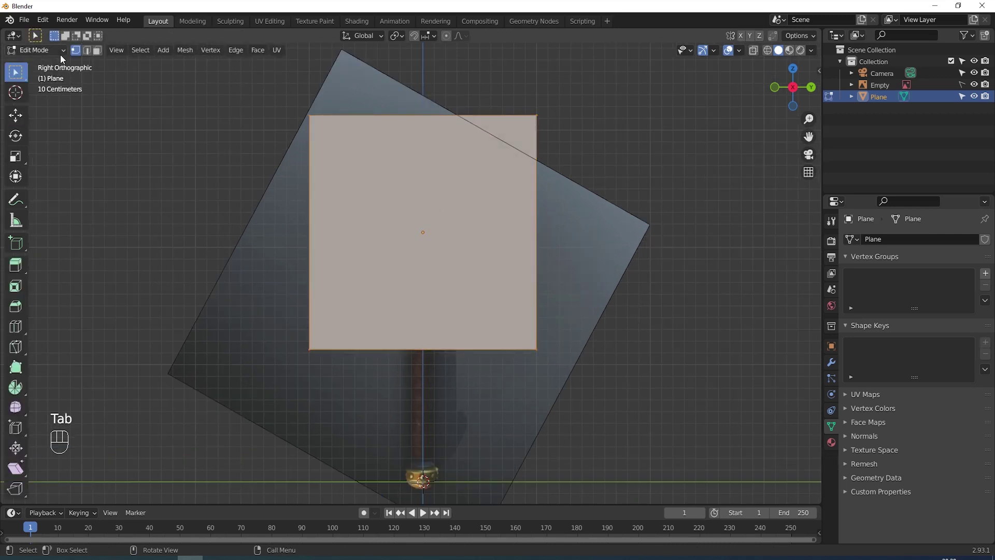
key(s)
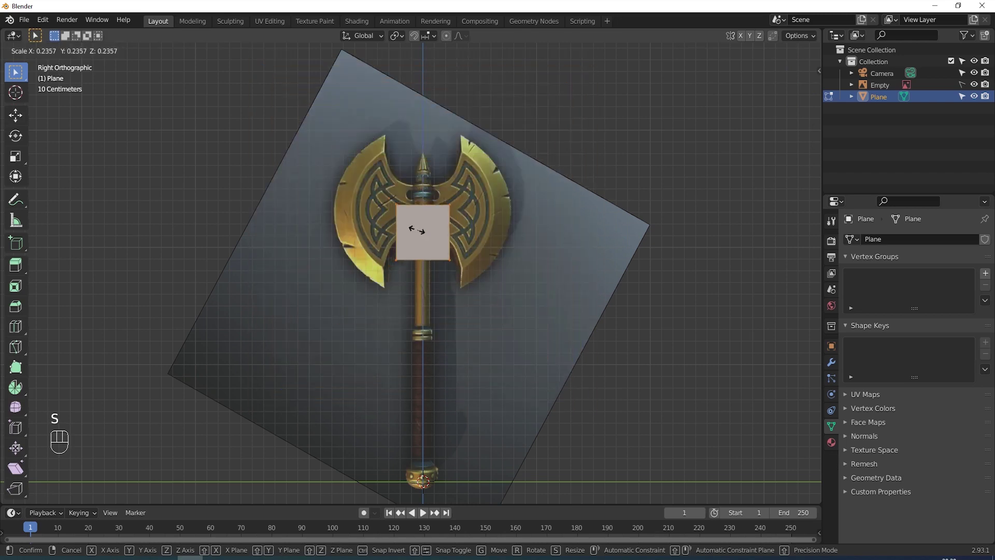
click(417, 229)
key(shift+space)
key(g)
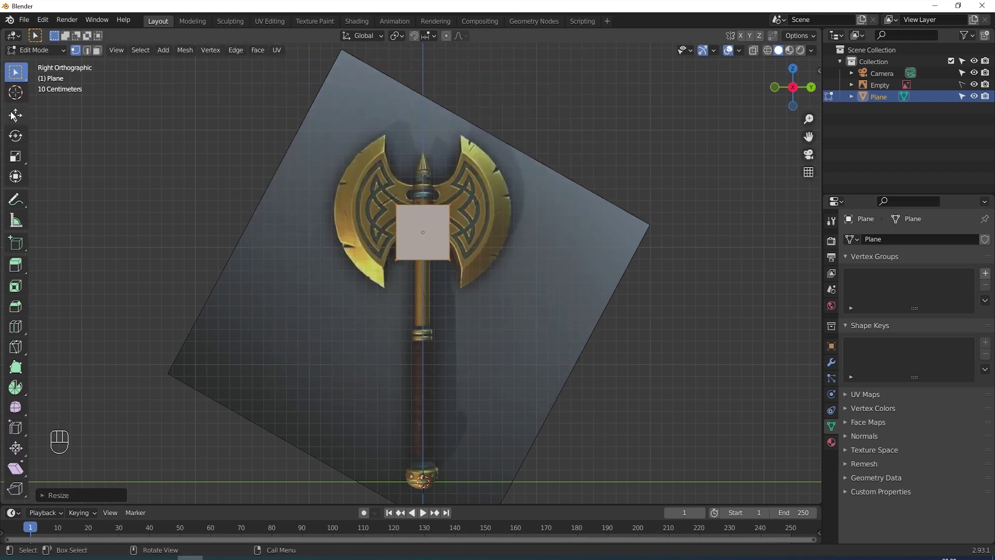
drag(423, 211, 423, 192)
scroll(668, 197, up, 5)
shift+middle_drag(663, 178, 638, 318)
scroll(644, 303, up, 1)
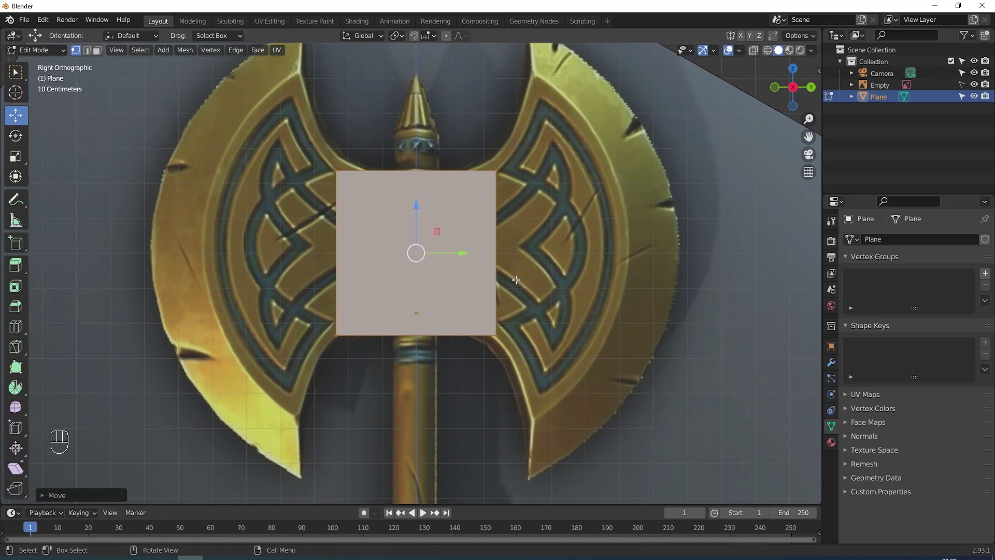
In Object Mode, move the plane along X to just behind the reference image, then return to the right orthographic view.
key(Tab)
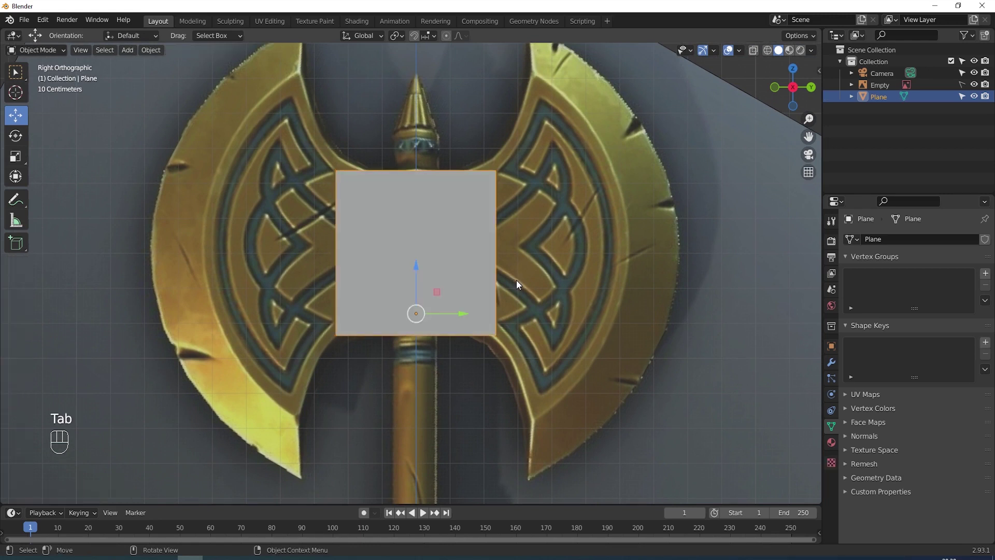
middle_drag(530, 267, 413, 293)
drag(366, 311, 382, 311)
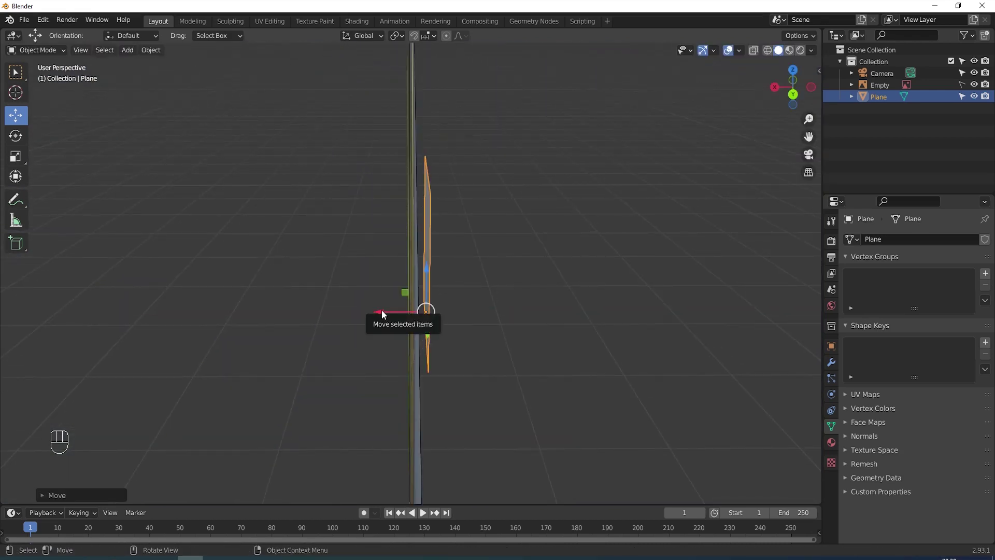
key(KP_3)
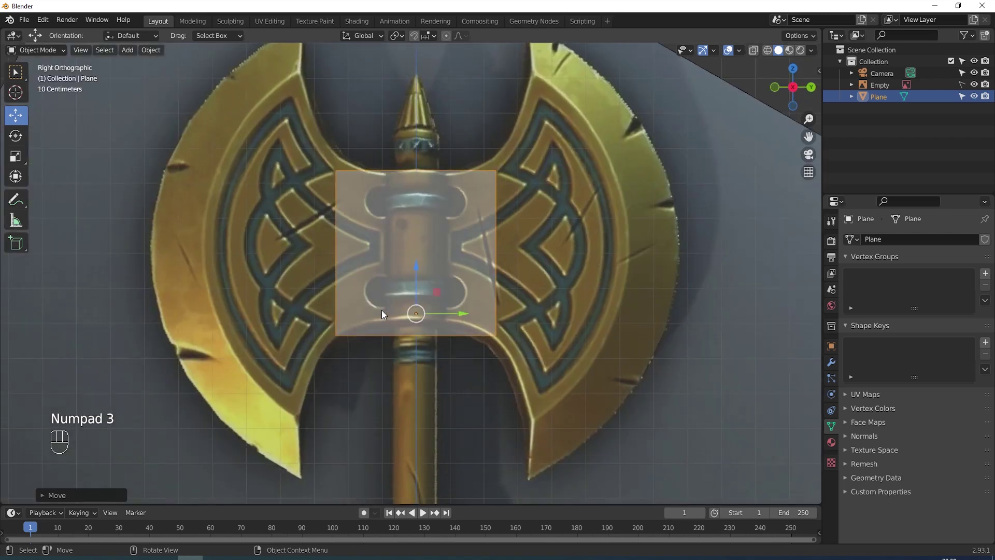
scroll(382, 310, up, 3)
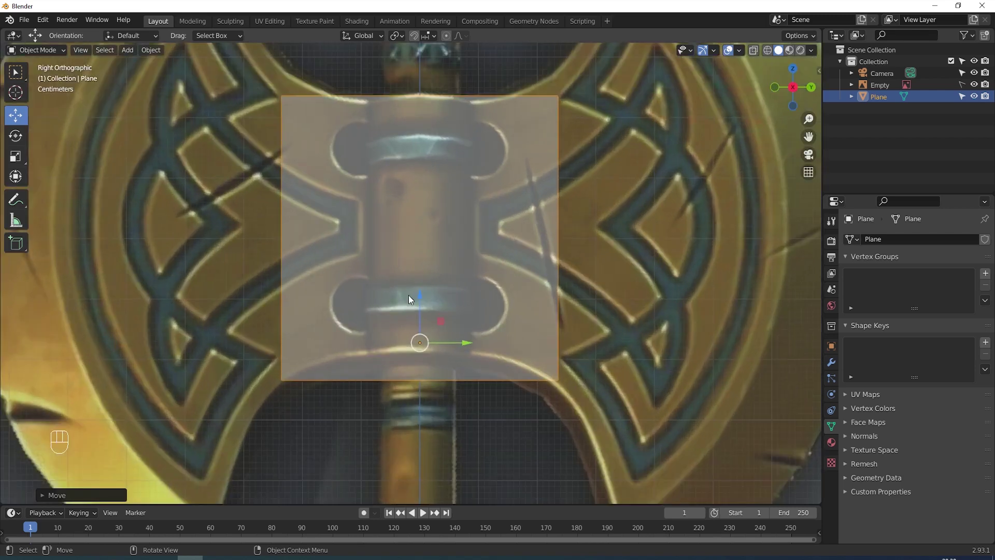
In edge select mode, move the plane's top and bottom edges along Z to match the upper and lower outline of the axe head's centre.
key(Tab)
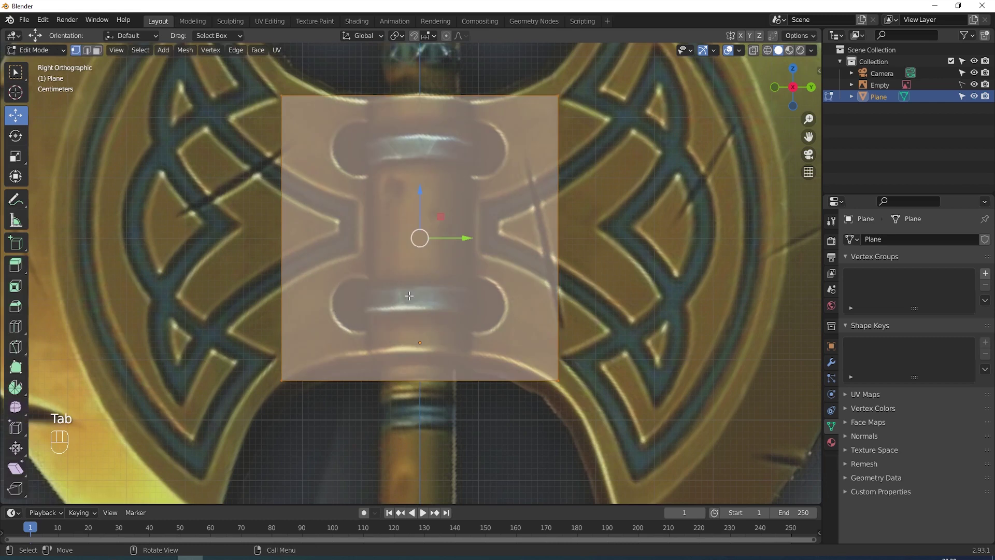
click(86, 51)
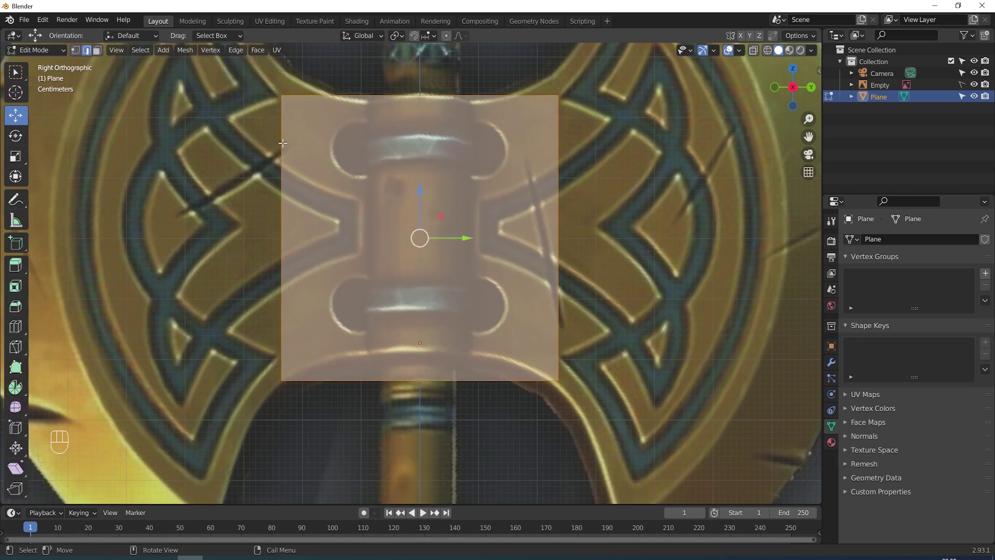
click(408, 96)
scroll(417, 103, up, 1)
shift+middle_drag(419, 105, 422, 157)
drag(423, 65, 423, 76)
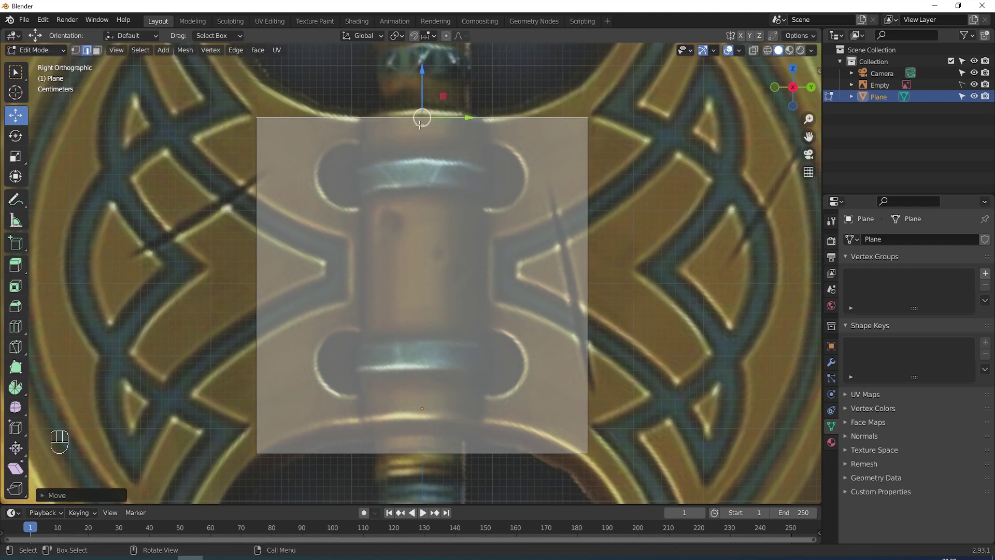
click(427, 454)
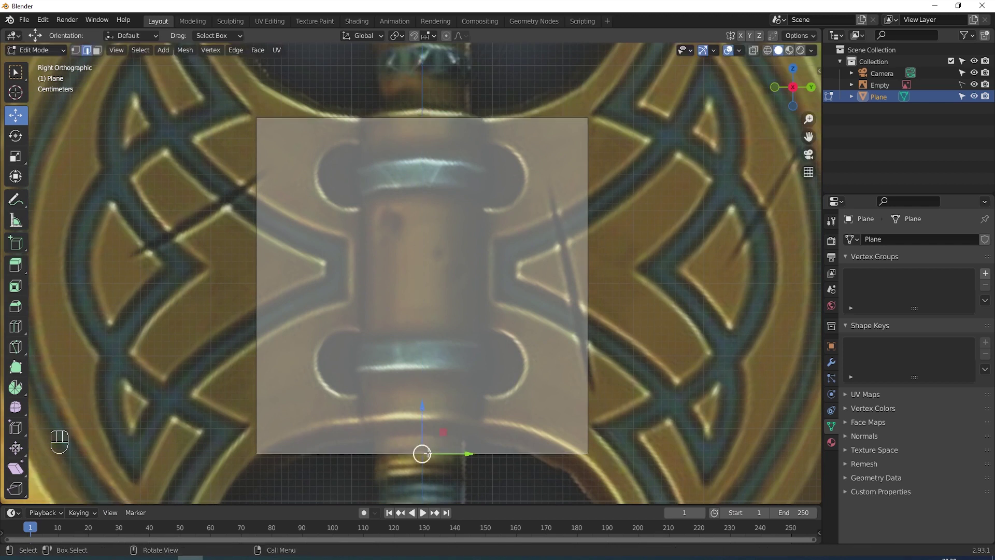
drag(428, 454, 419, 391)
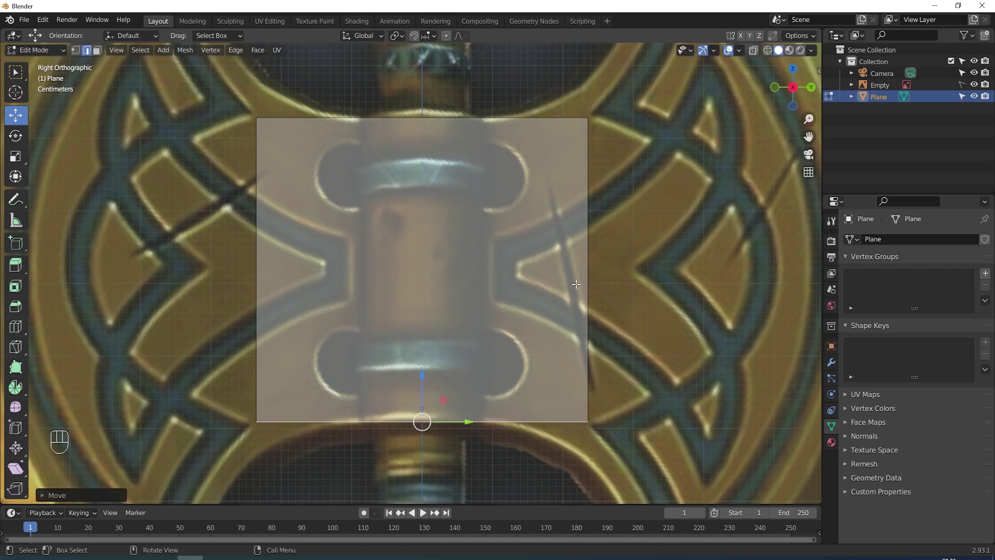
Move the plane's right edge to the Z axis centre line and its left edge to the left side of the handle.
click(587, 274)
drag(632, 268, 466, 276)
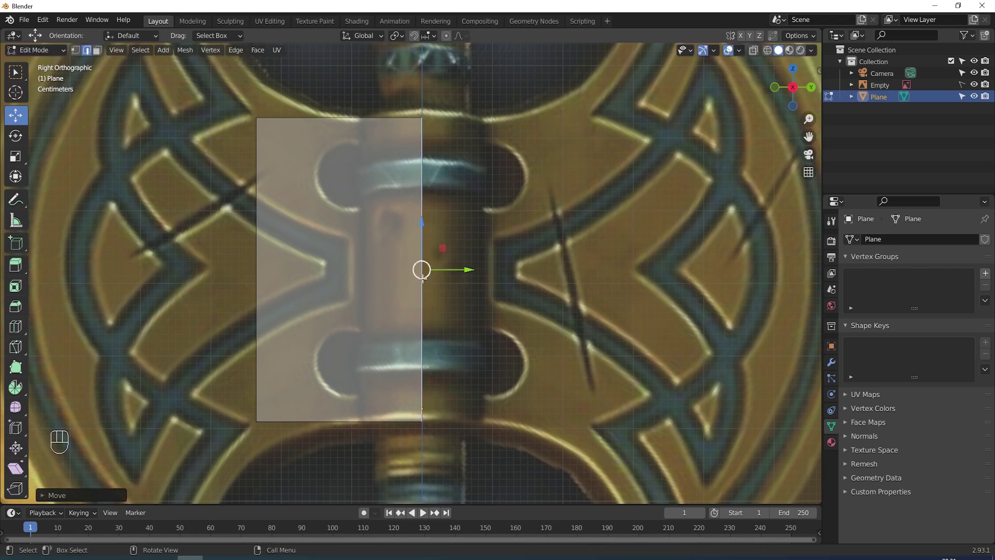
click(254, 277)
drag(300, 270, 407, 277)
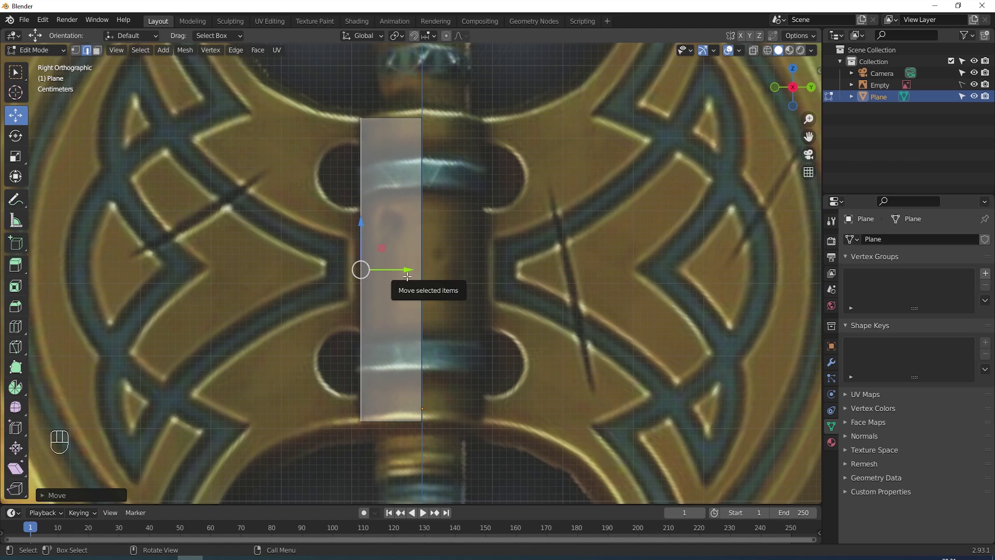
Extrude the left edge about 0.06 m along negative Y and scale the new edge about 1.05 along Z to follow the blade outline.
key(e)
key(y)
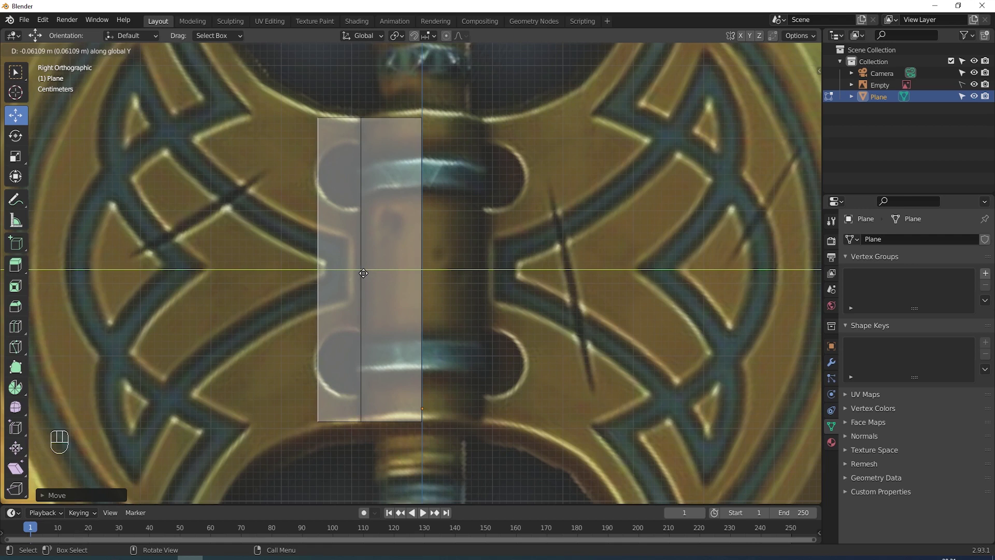
click(364, 273)
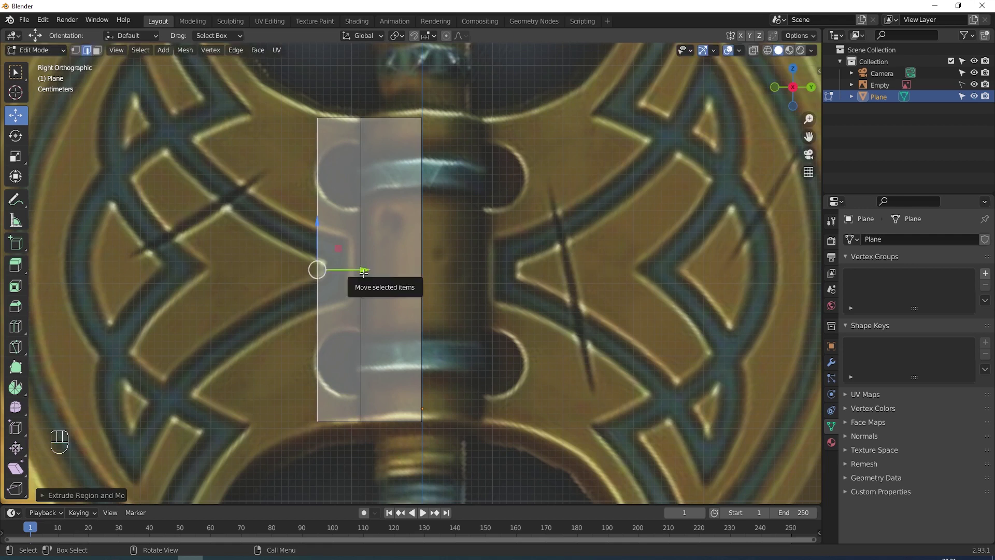
key(s)
key(z)
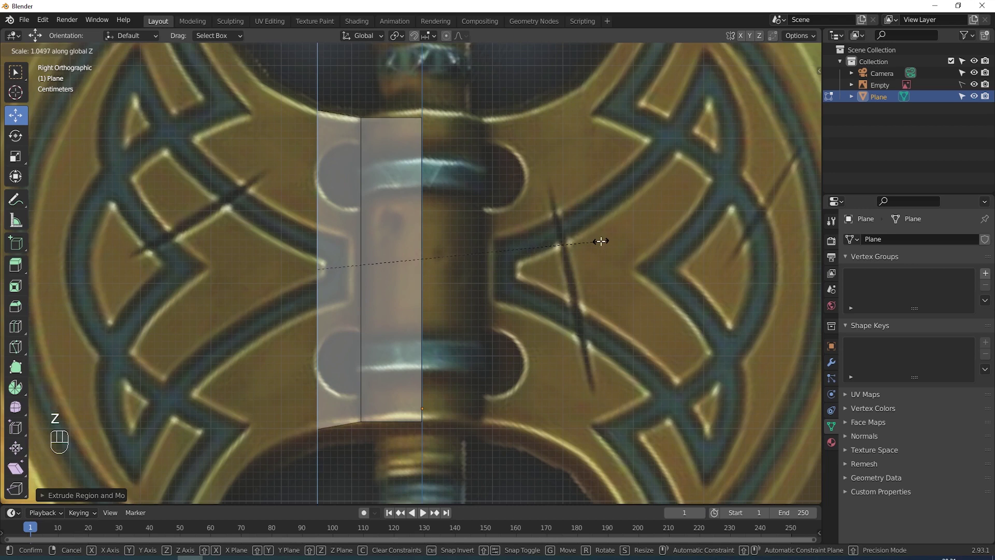
click(601, 241)
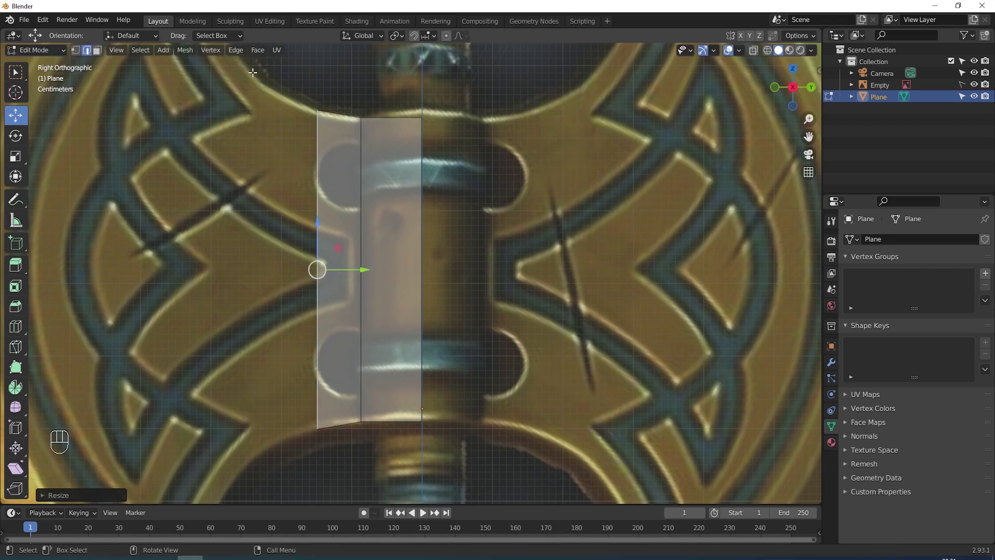
Extrude a second segment outward along negative Y and scale its edge about 1.1 along Z to match the blade curve.
scroll(253, 72, down, 2)
shift+middle_drag(467, 126, 480, 174)
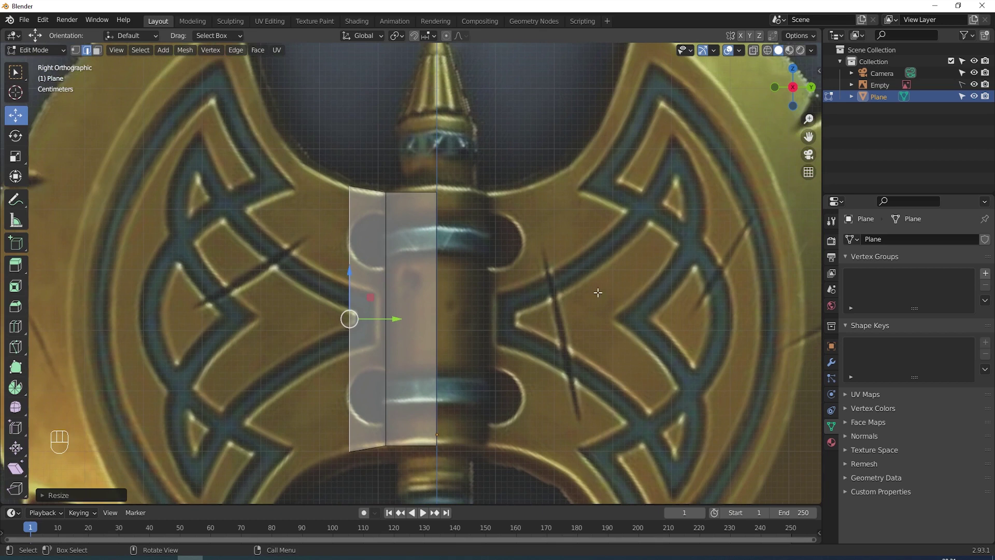
key(e)
key(y)
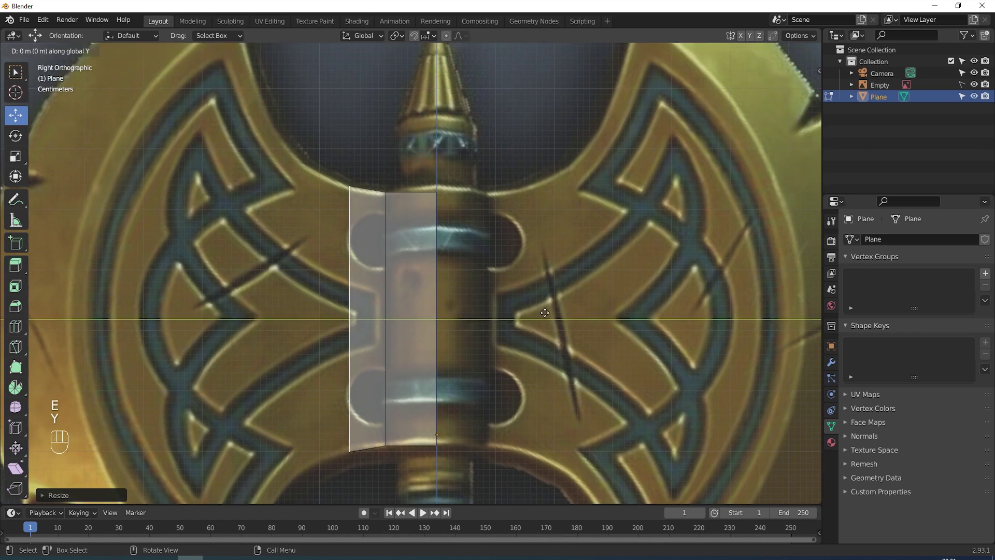
click(511, 310)
key(s)
key(z)
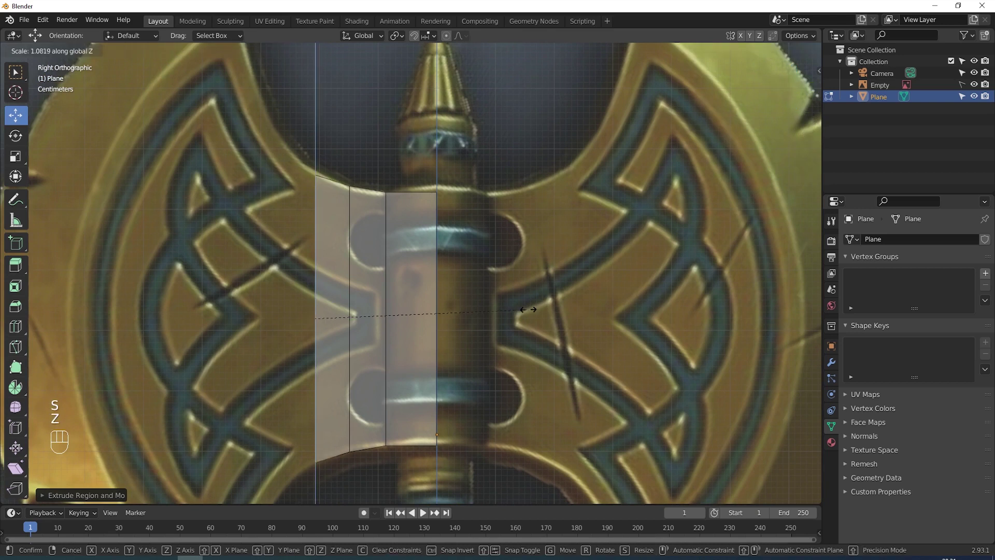
click(532, 309)
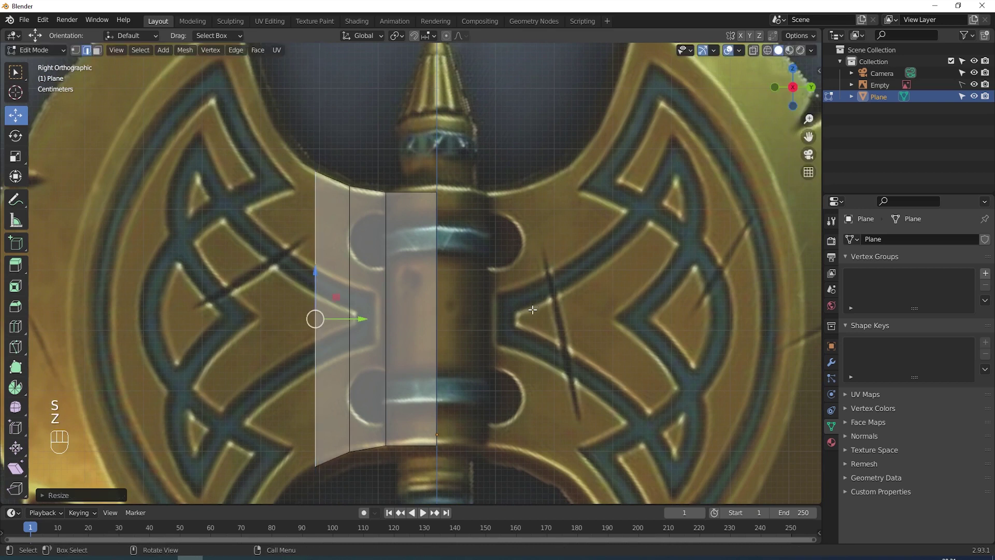
Extrude a third segment about 0.05 m along negative Y and scale its edge about 1.15 along Z to follow the blade outline.
key(e)
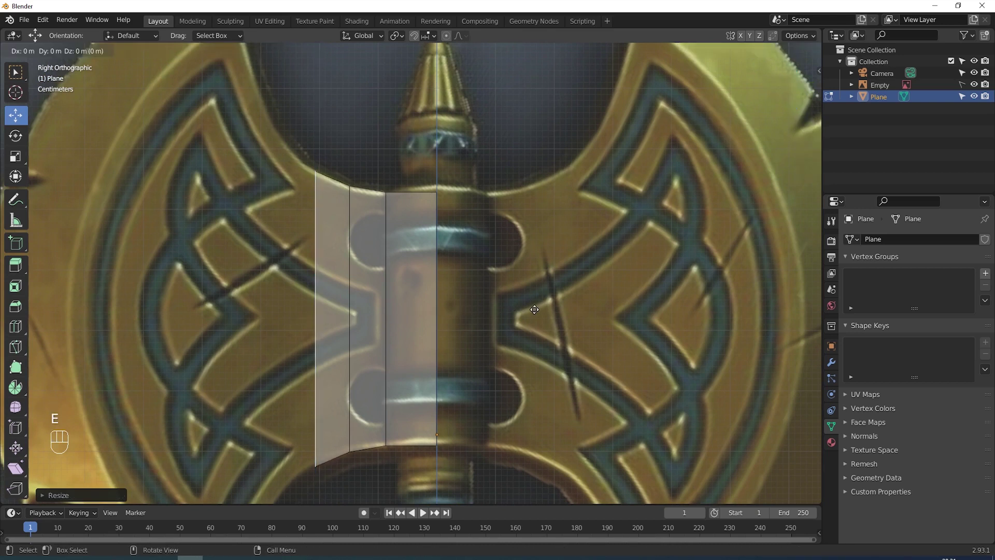
key(y)
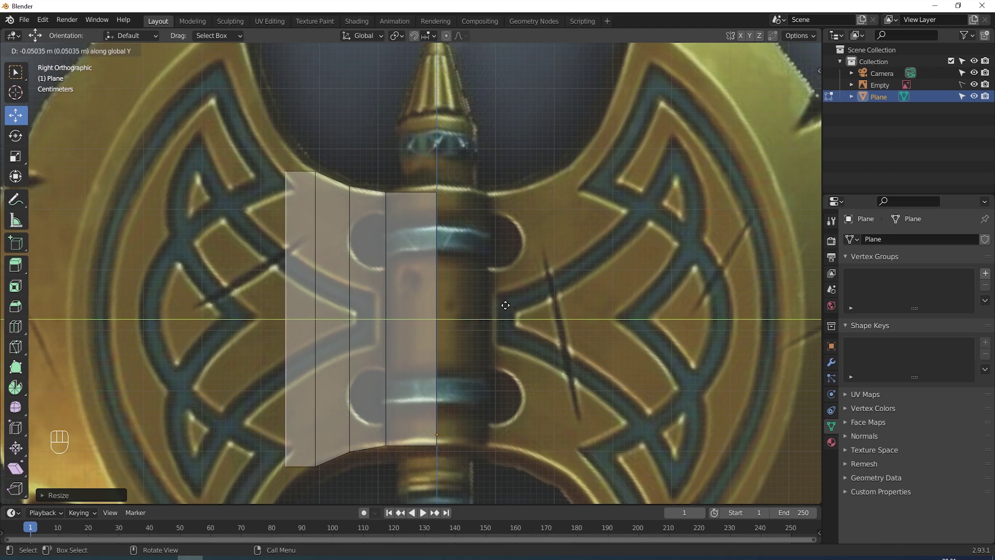
click(507, 306)
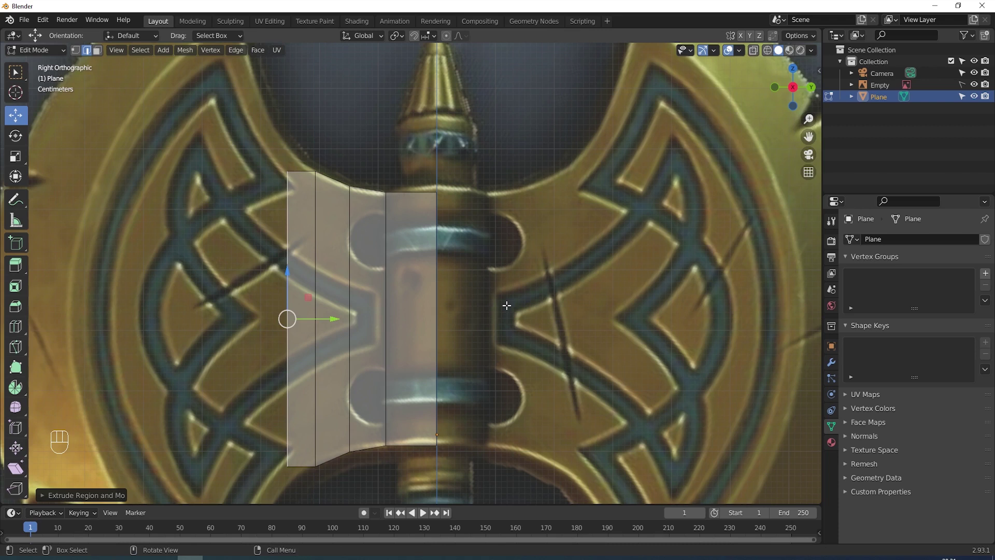
key(s)
key(z)
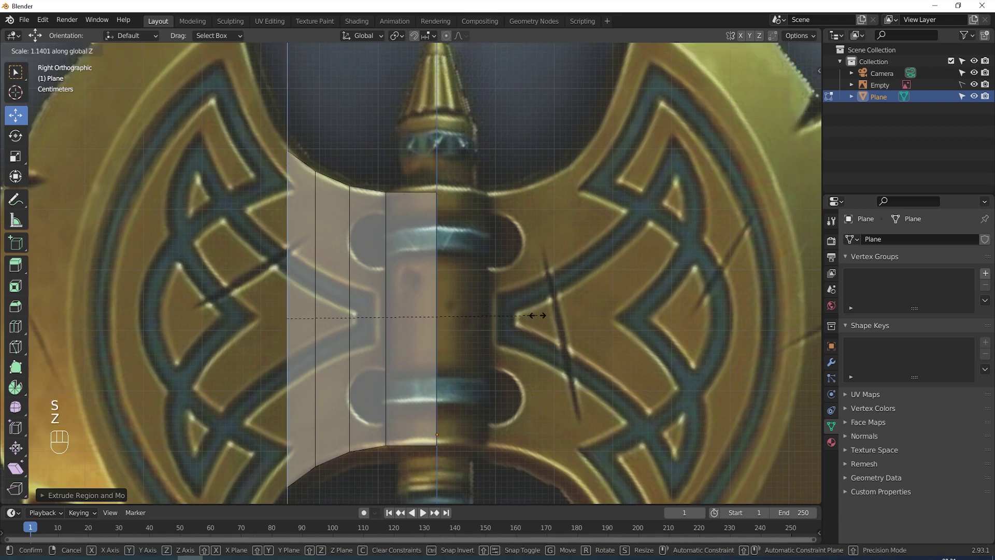
click(541, 317)
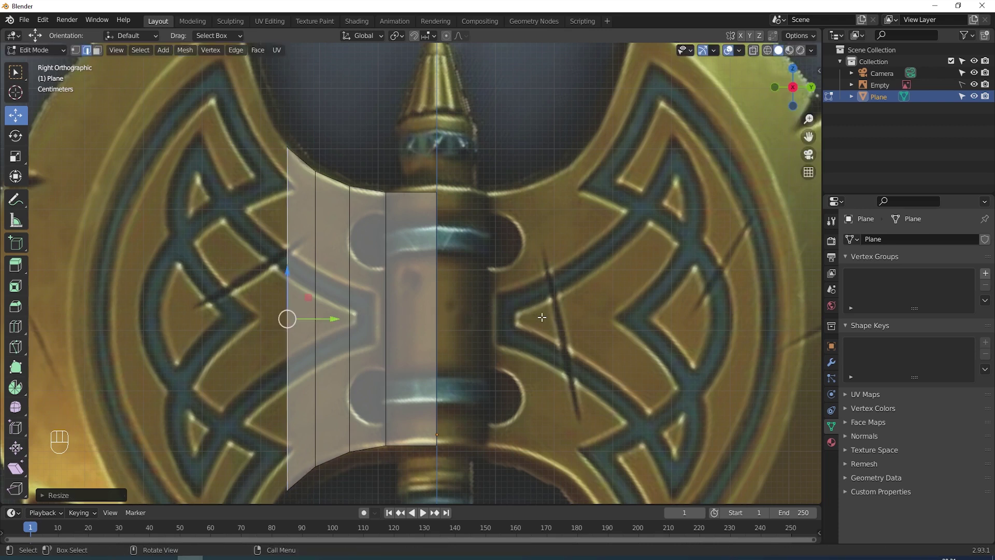
Extrude a fourth segment about 0.03 m along negative Y and scale its edge along Z to match the steepening blade curve.
key(e)
key(y)
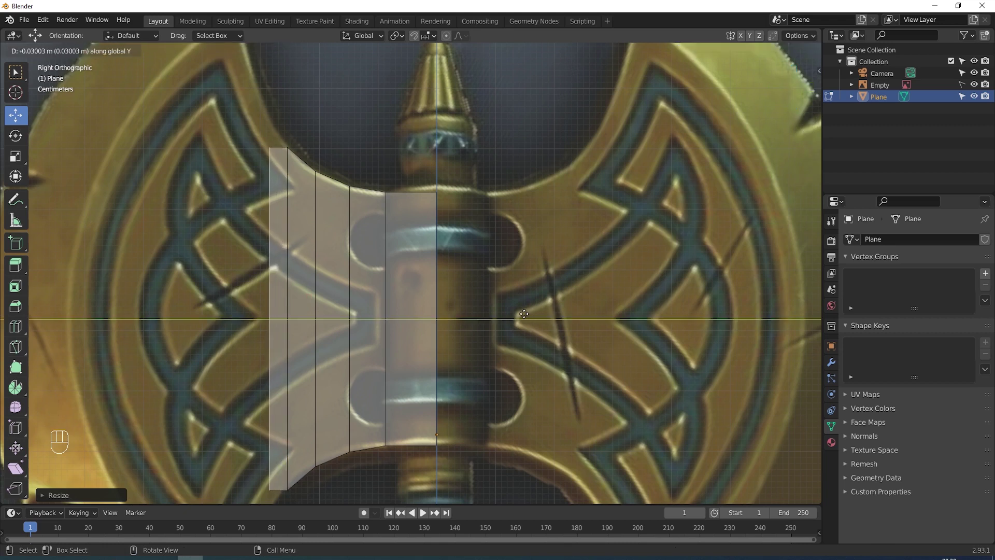
click(524, 314)
scroll(570, 301, down, 2)
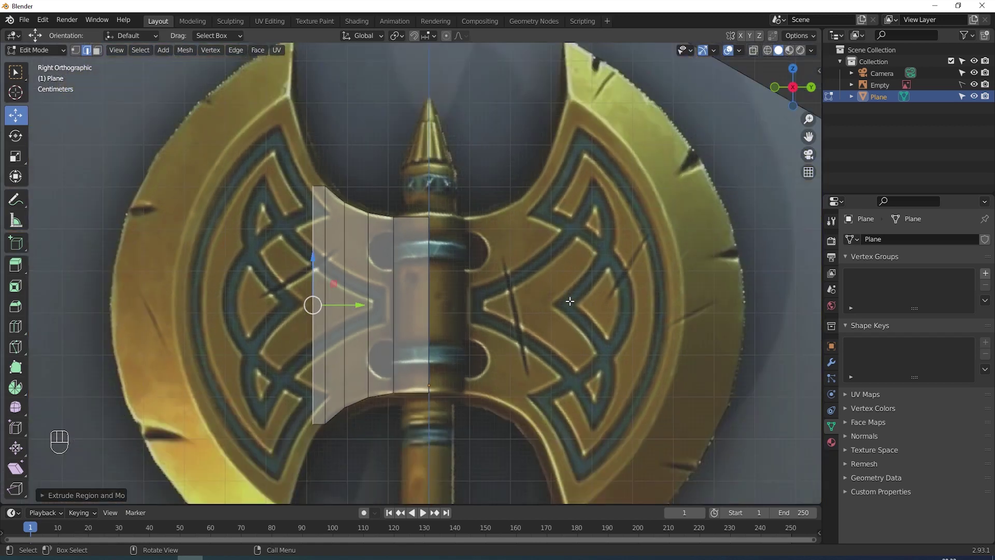
key(s)
key(z)
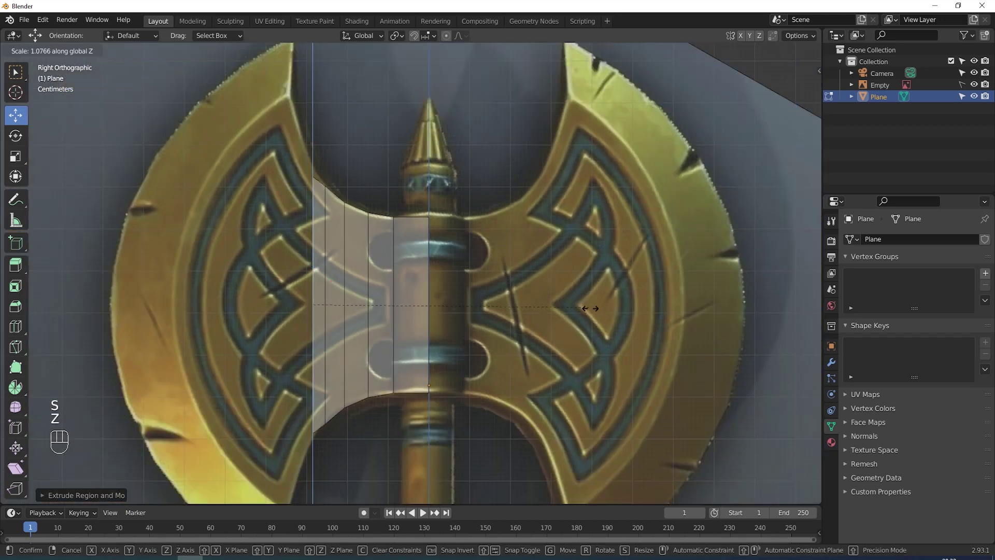
click(613, 332)
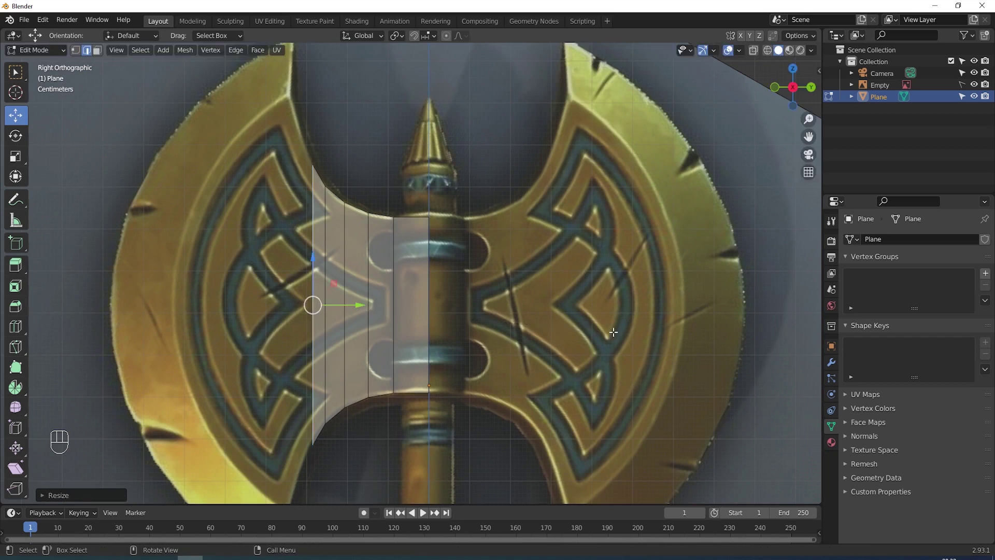
Extrude a fifth segment about 0.055 m along negative Y and scale its edge along Z to reach the cutting bevel's inner corners.
key(e)
key(y)
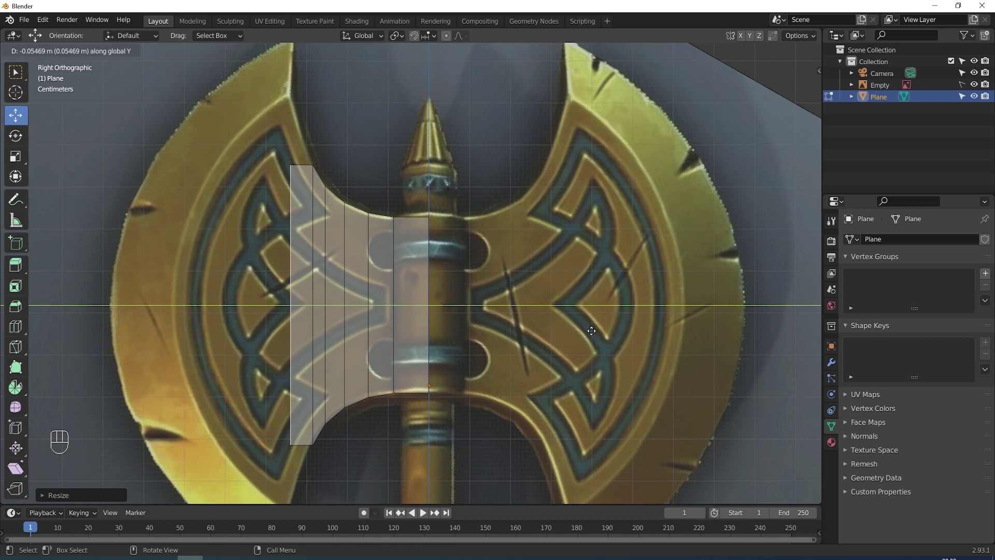
click(592, 330)
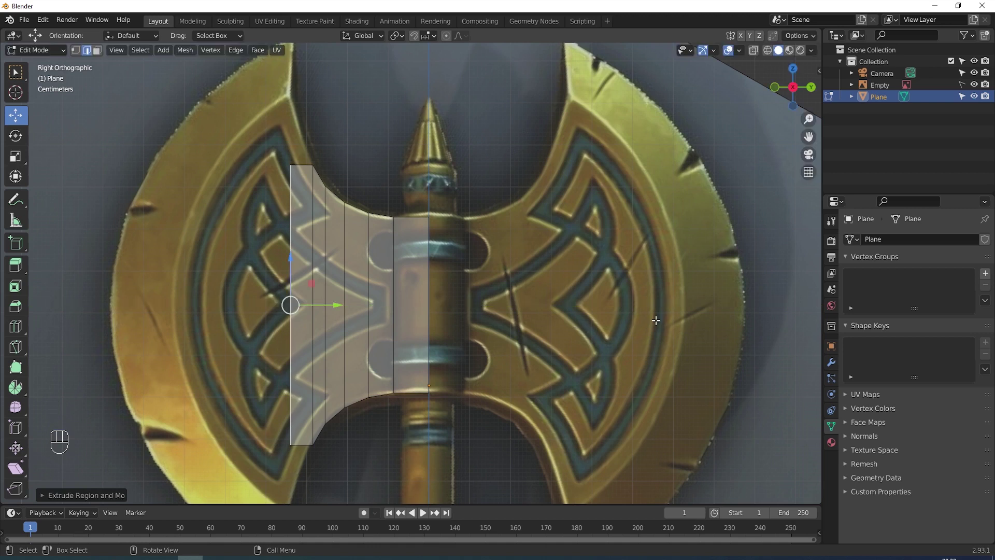
key(s)
key(z)
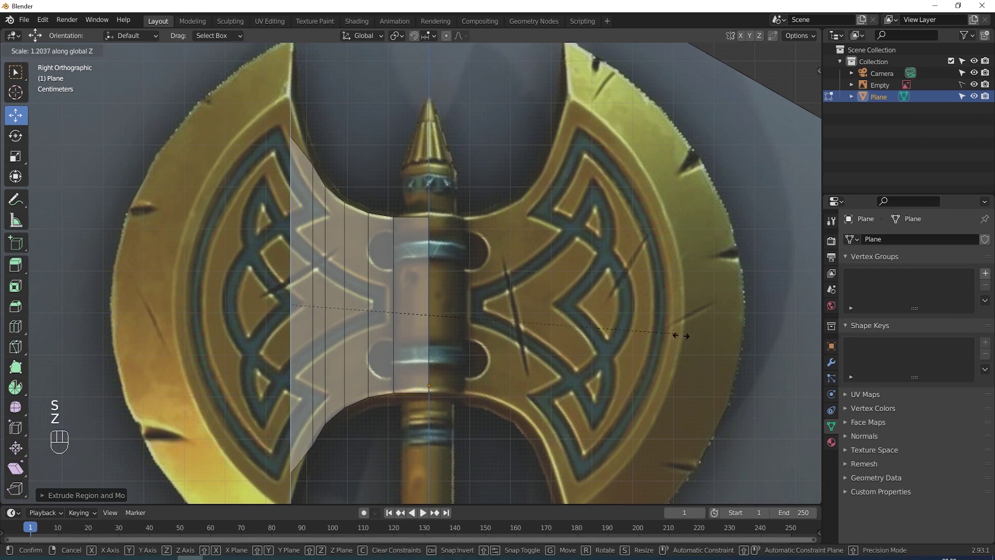
click(757, 383)
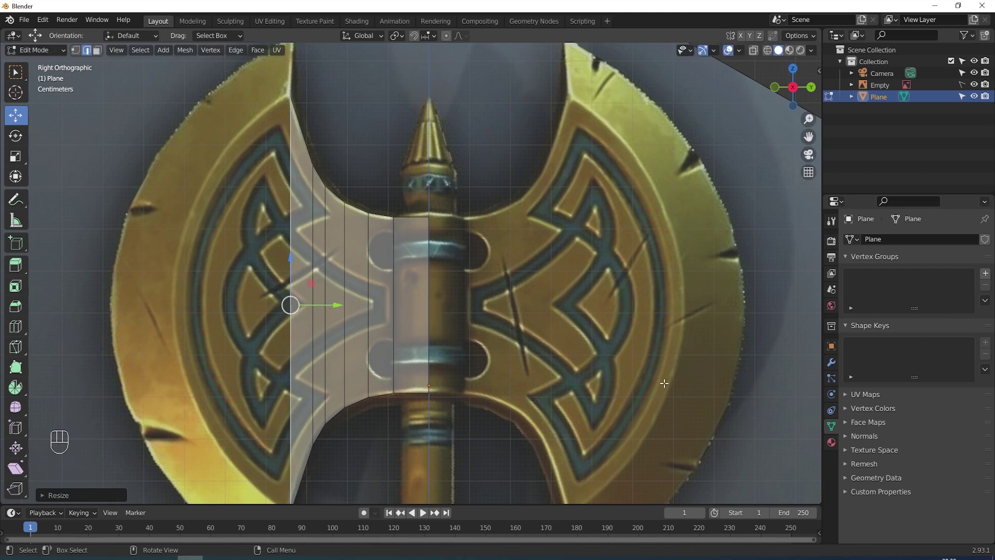
Nudge the outermost edge about 0.005 m along negative Y to line up with the inner corners of the cutting bevel.
key(g)
key(y)
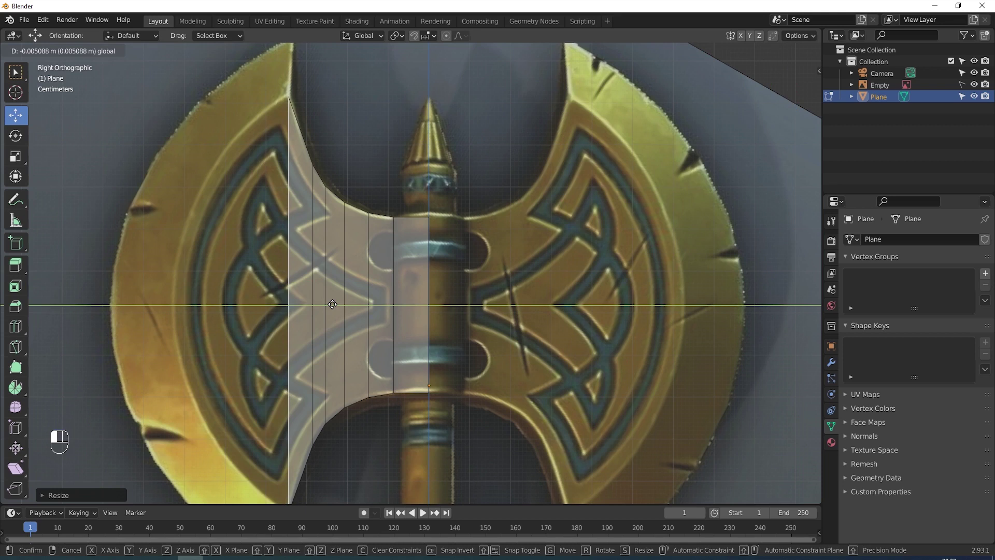
click(333, 304)
Add nine evenly spaced horizontal loop cuts across the whole plane without sliding them, and clear the selection.
scroll(495, 288, up, 1)
shift+middle_drag(495, 288, 574, 270)
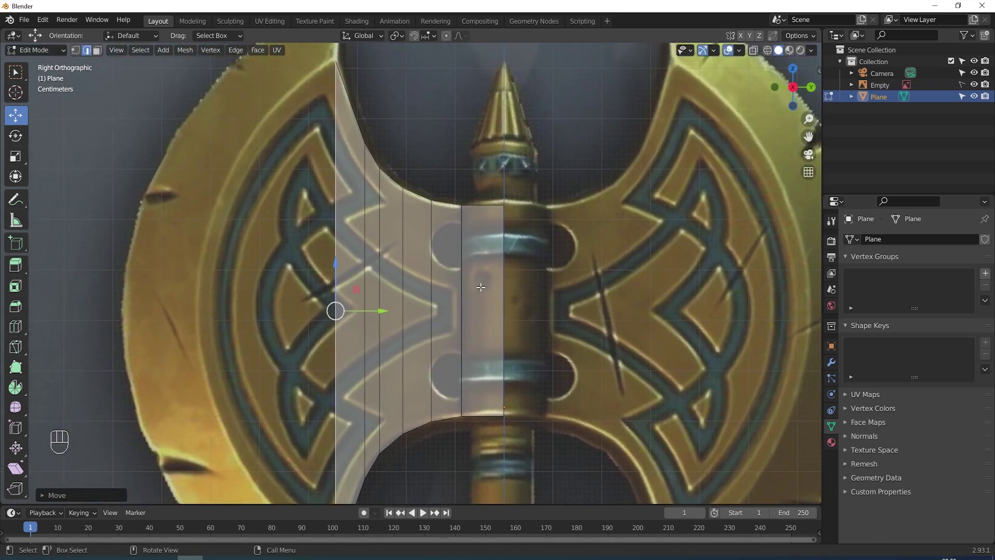
key(ctrl+r)
scroll(443, 296, up, 1)
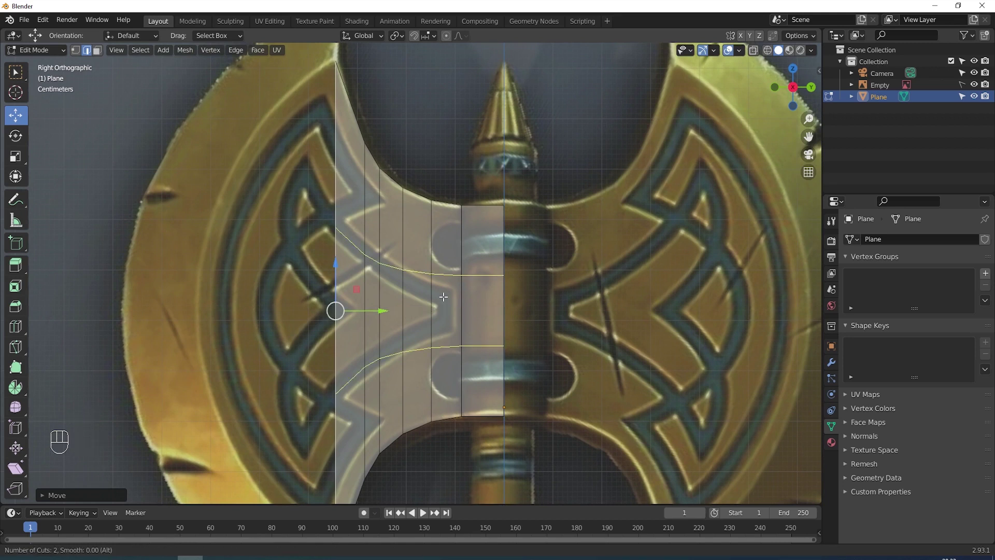
scroll(444, 297, up, 1)
scroll(443, 296, up, 4)
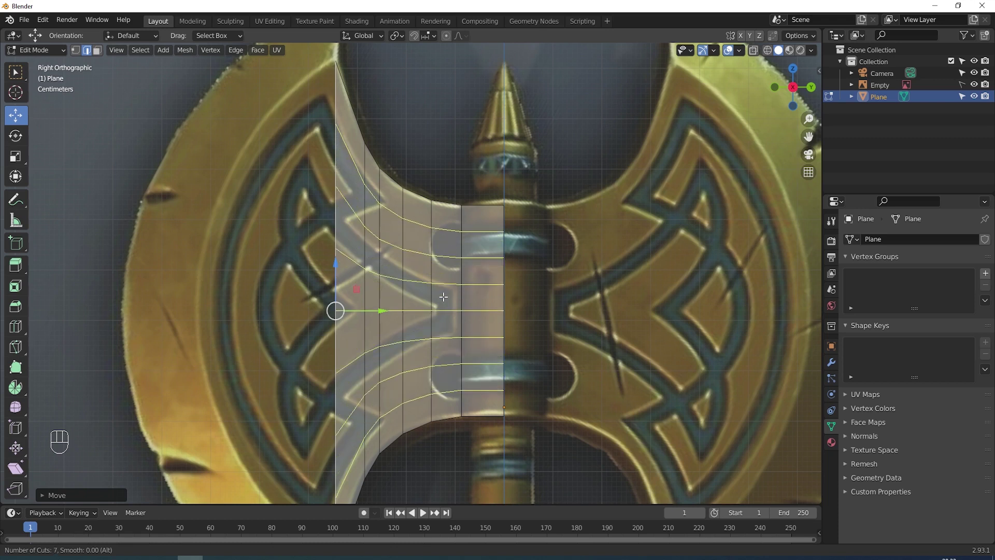
click(443, 297)
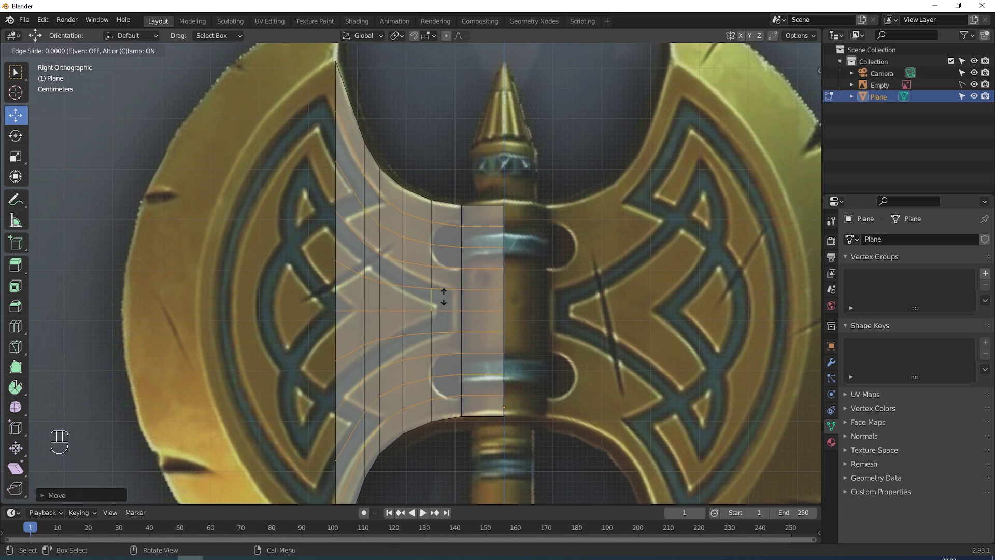
right_click(443, 296)
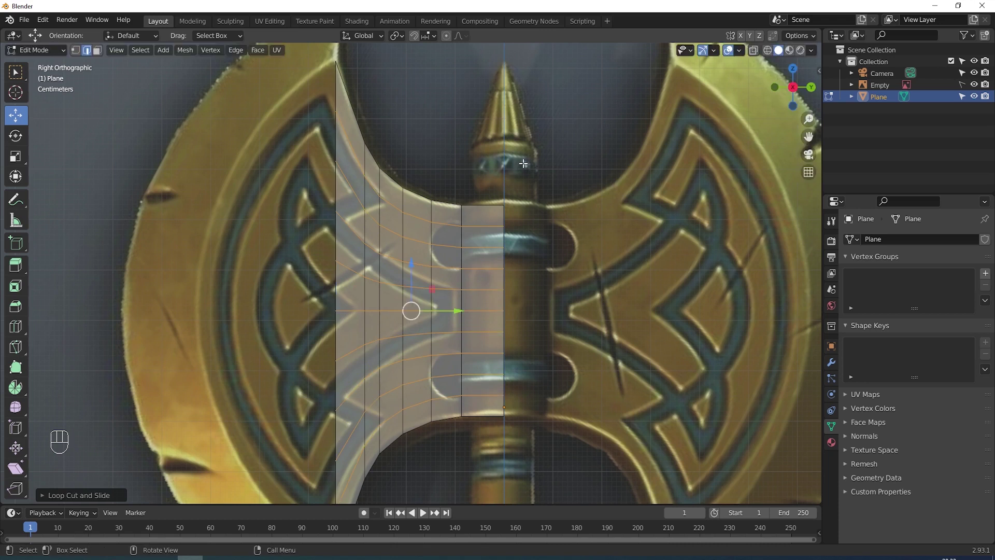
click(524, 164)
In vertex select mode, move the outer edge's second vertices from both ends along negative Y and scale them about 1.06 along Z.
click(75, 52)
scroll(317, 128, down, 1)
shift+middle_drag(323, 126, 371, 126)
drag(360, 119, 373, 138)
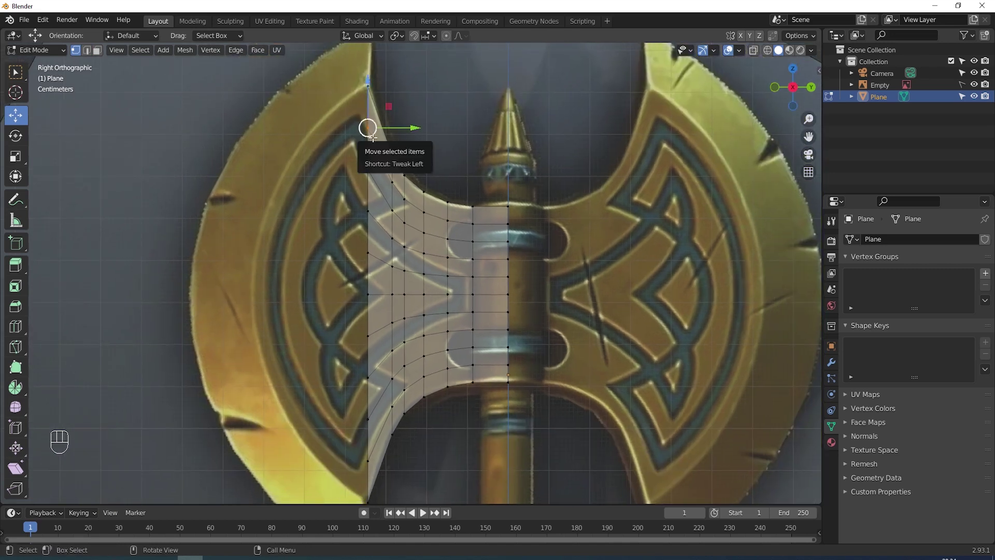
shift+click(375, 470)
drag(415, 295, 370, 292)
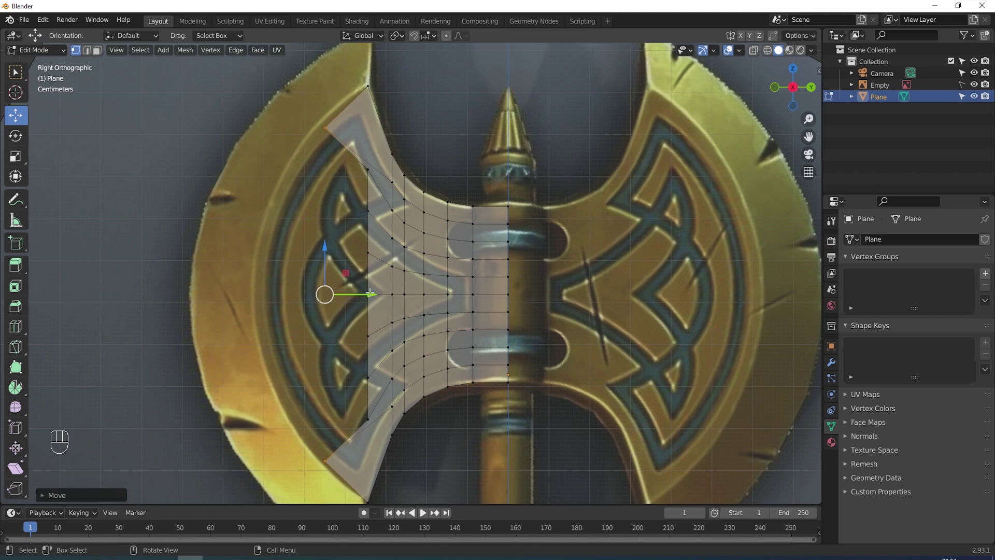
key(s)
key(z)
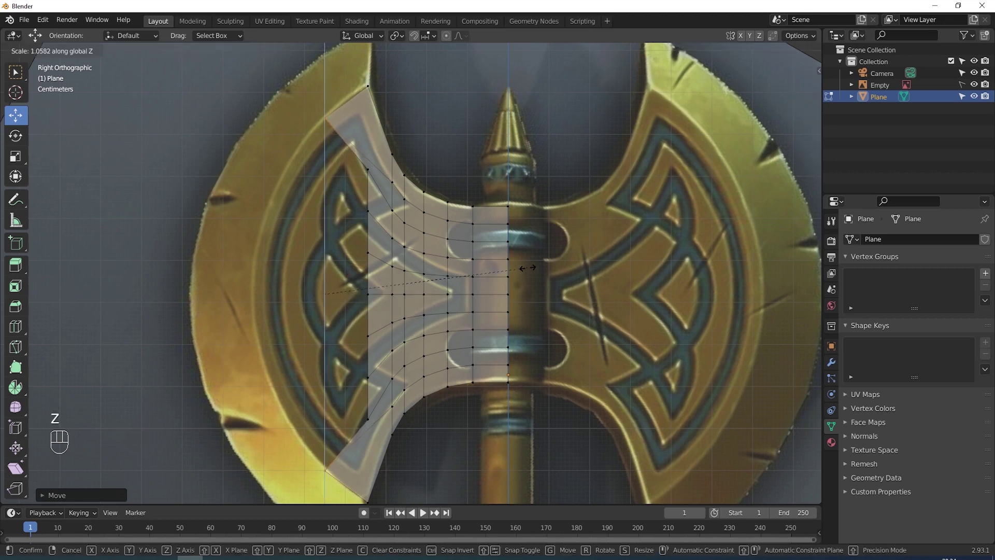
click(528, 268)
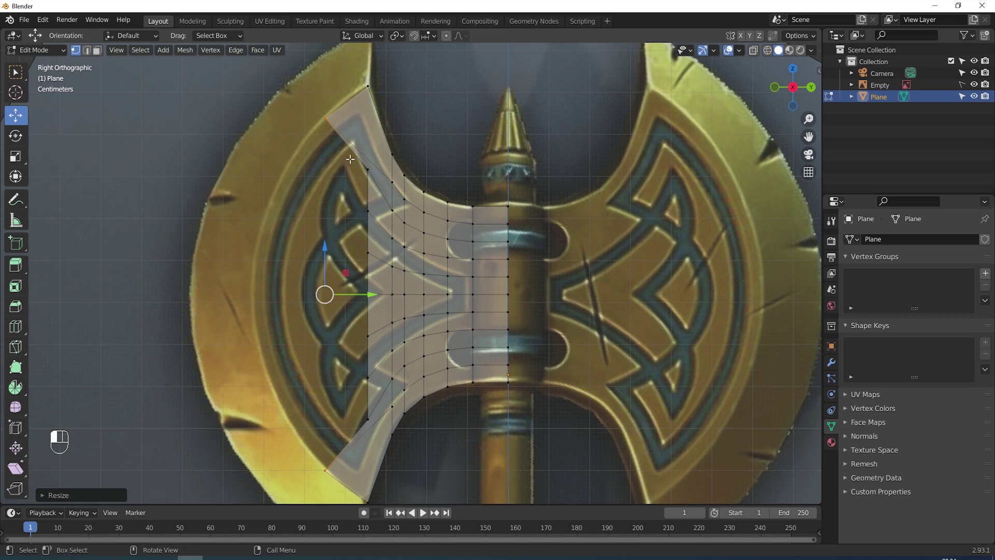
Move the outer edge's third vertices from both ends along negative Y to the bevel line and scale them about 1.12 along Z.
click(367, 169)
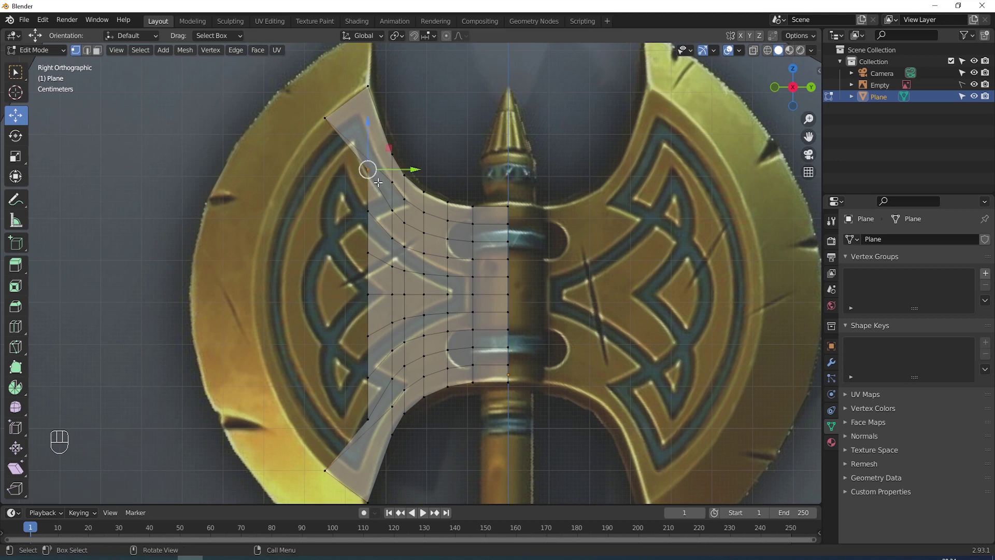
shift+click(368, 418)
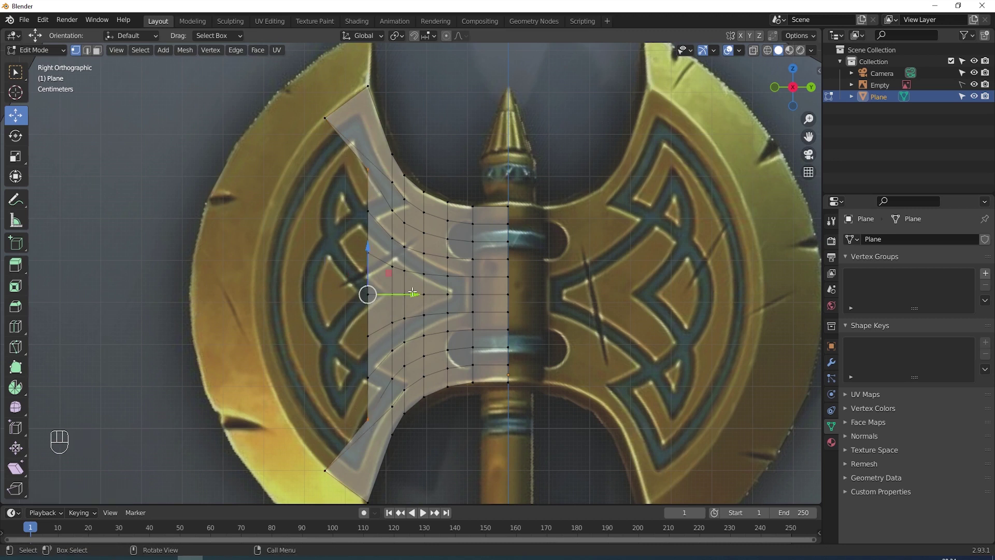
drag(406, 295, 338, 288)
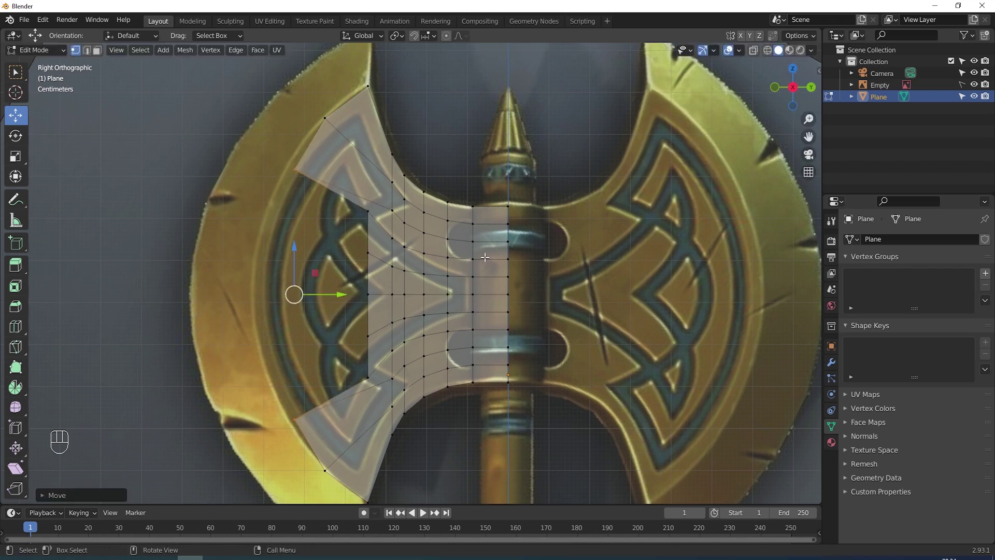
key(s)
key(z)
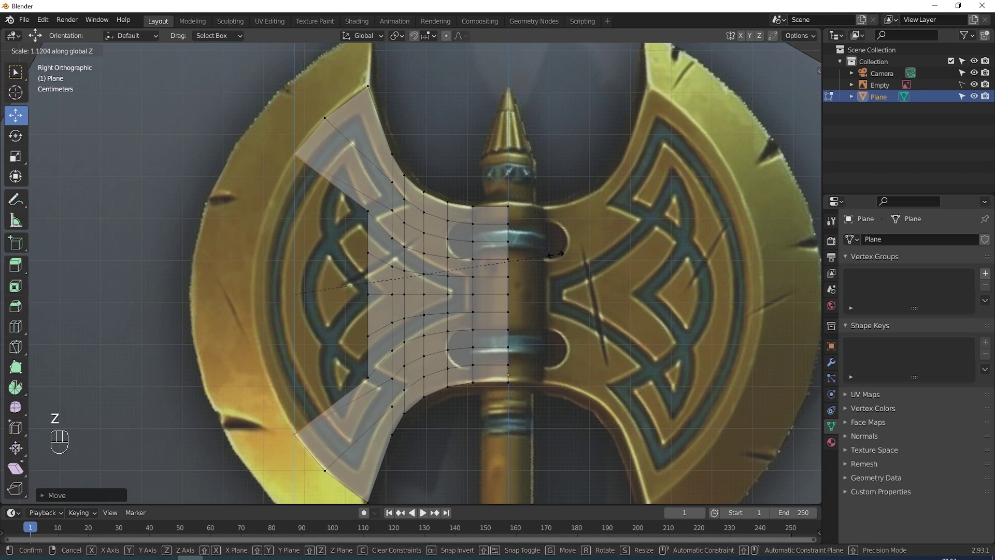
click(556, 254)
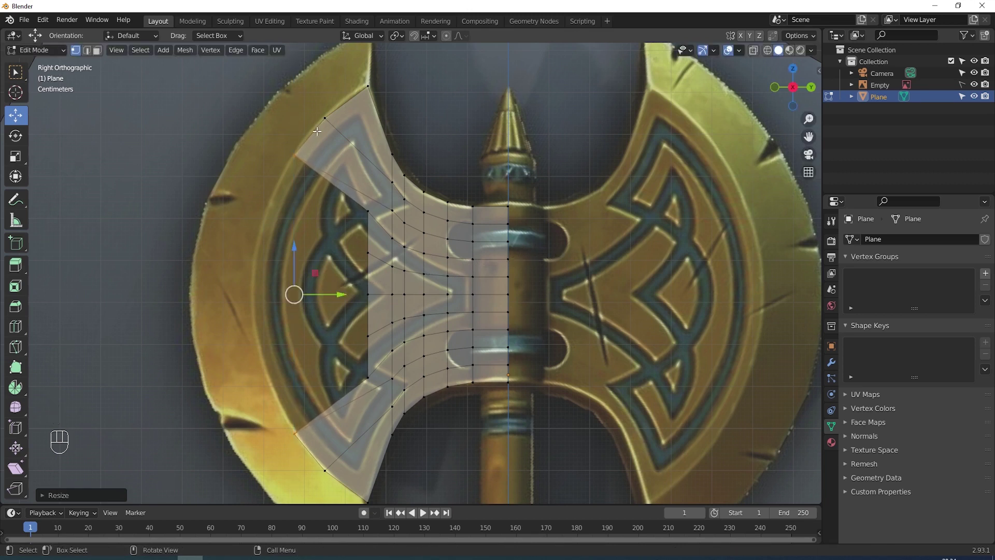
Move the outer edge's fourth vertices from both ends along negative Y to the bevel line and scale them about 1.17 along Z.
click(366, 210)
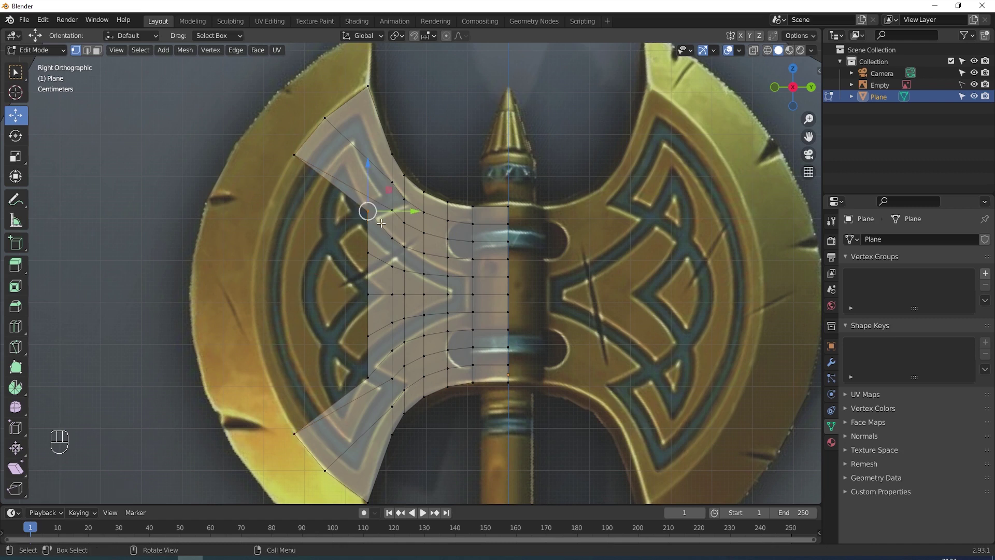
shift+click(371, 381)
drag(411, 294, 320, 298)
key(s)
key(z)
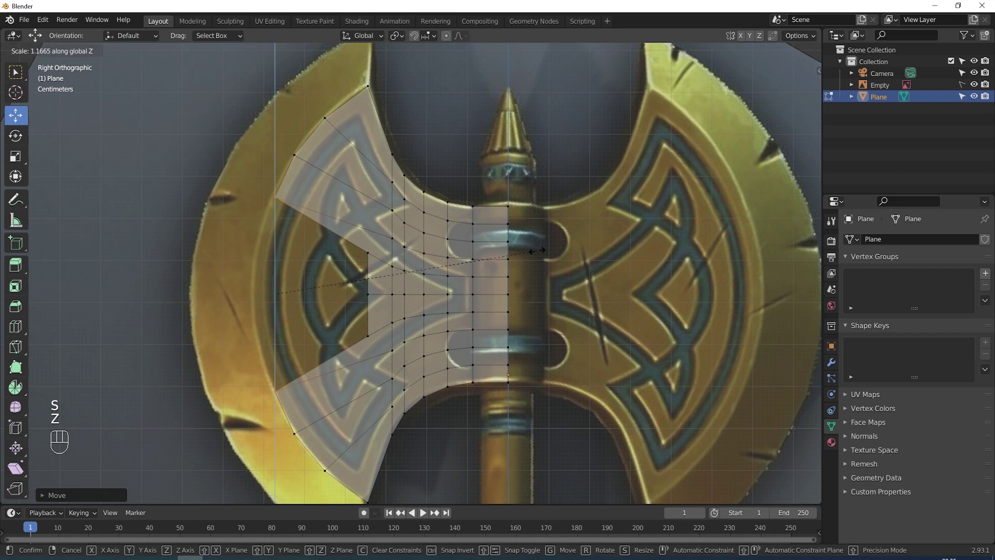
click(537, 251)
drag(325, 294, 318, 295)
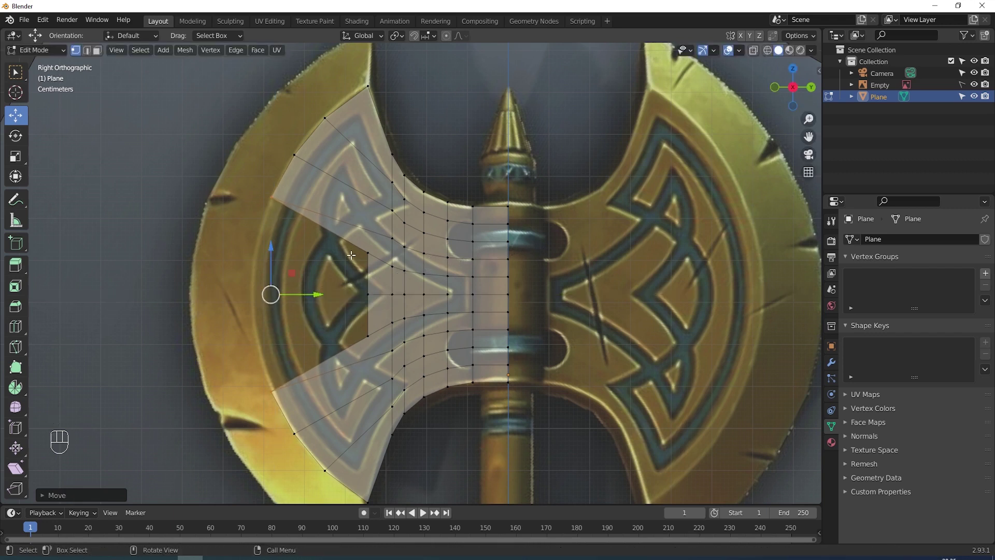
Move the outer edge's three middle vertices along negative Y to the bevel line, with the centre vertex slightly farther out.
drag(342, 248, 381, 346)
drag(411, 295, 301, 292)
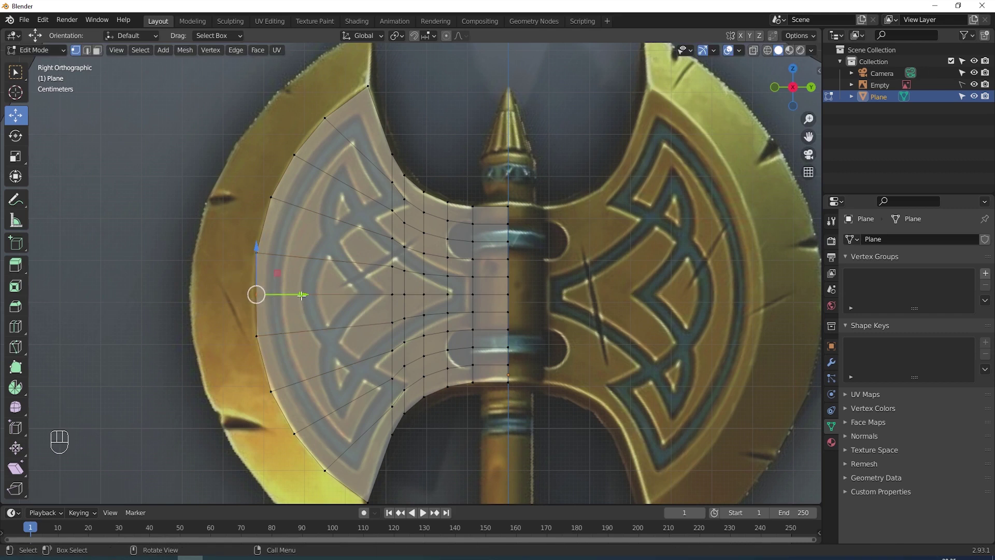
drag(302, 295, 298, 295)
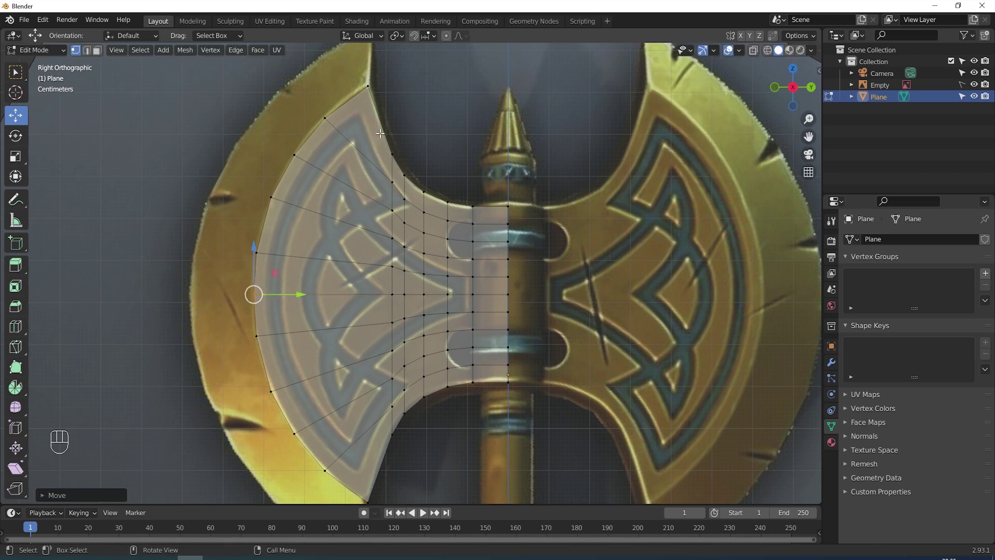
In edge select mode, extrude the plane's curved outer edge loop along negative Y to the blade's outermost edge in the reference image.
click(87, 51)
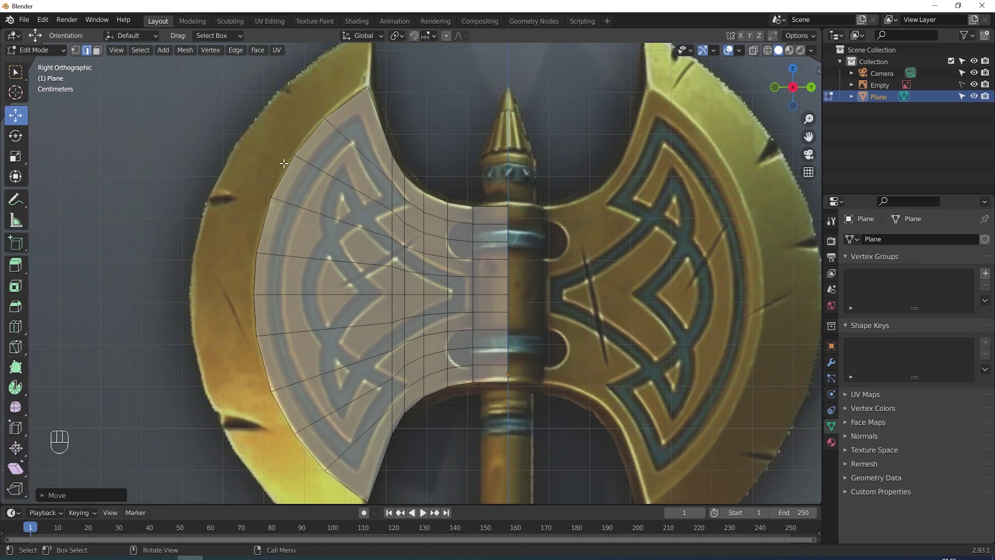
alt+click(262, 228)
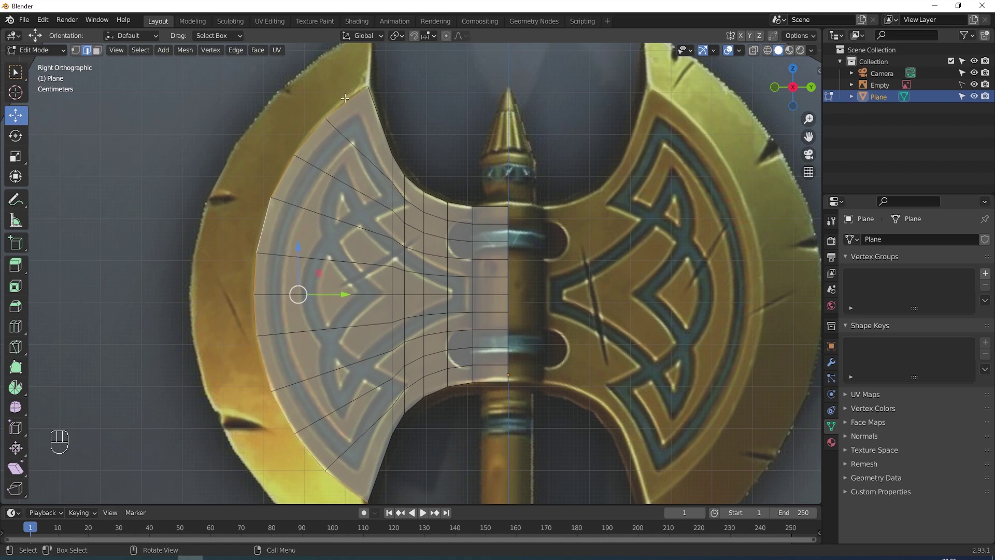
scroll(273, 241, down, 2)
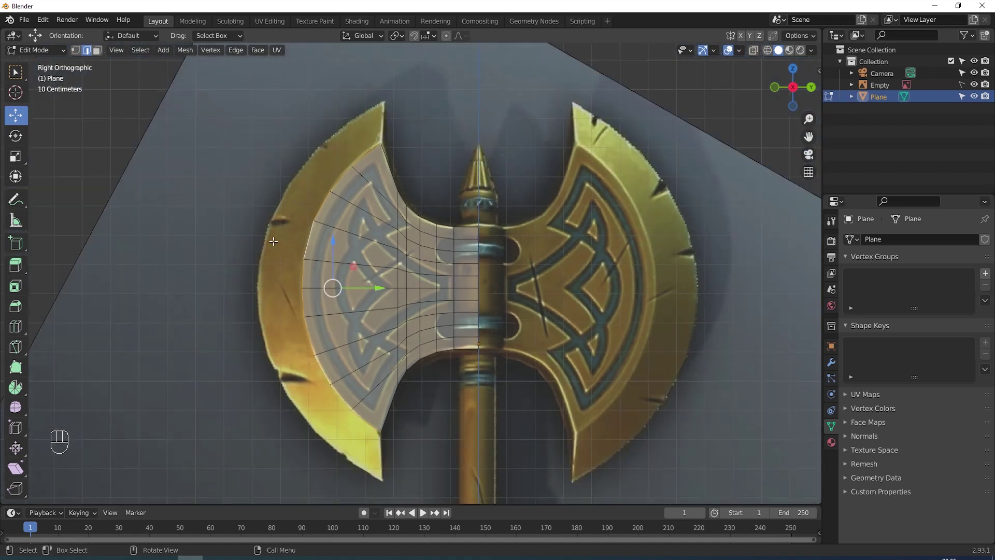
key(e)
key(y)
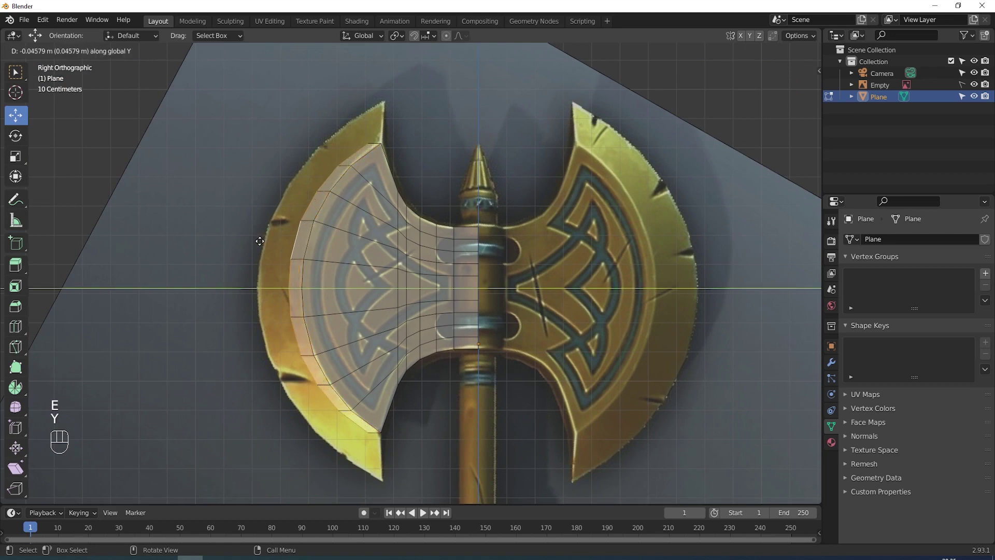
click(232, 246)
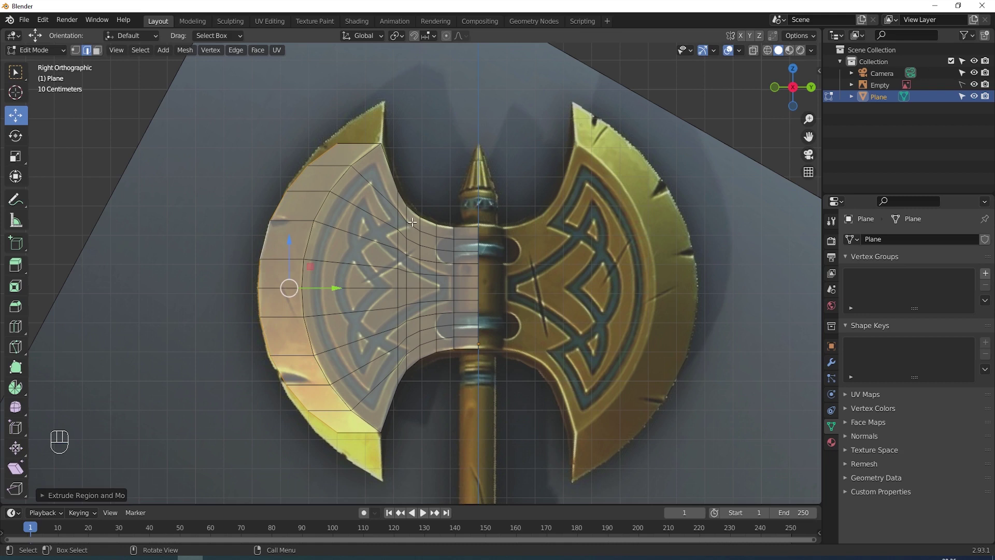
Scale the extruded edge loop about 1.4, flatten it to about 0.9 along Z, and move it along positive Y onto the blade's outline.
key(s)
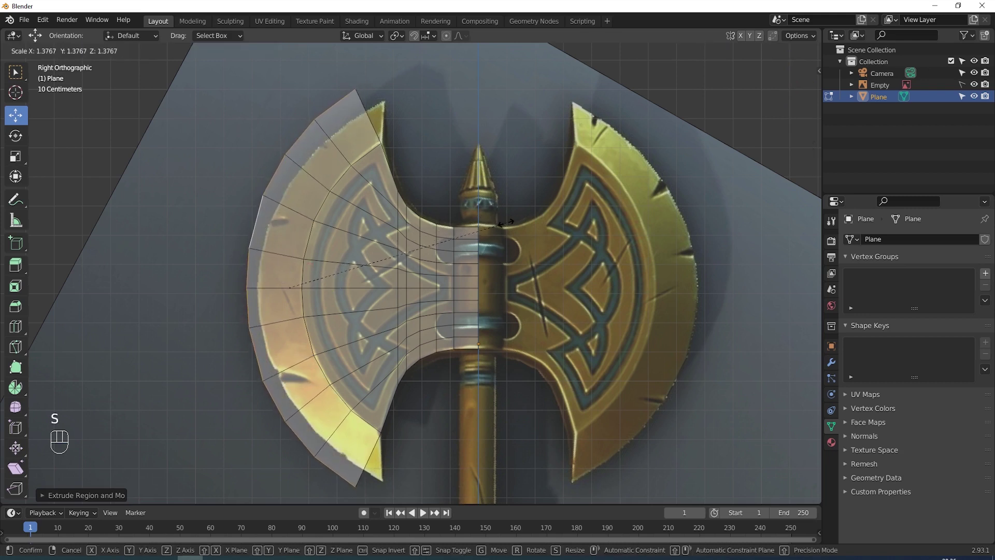
click(501, 224)
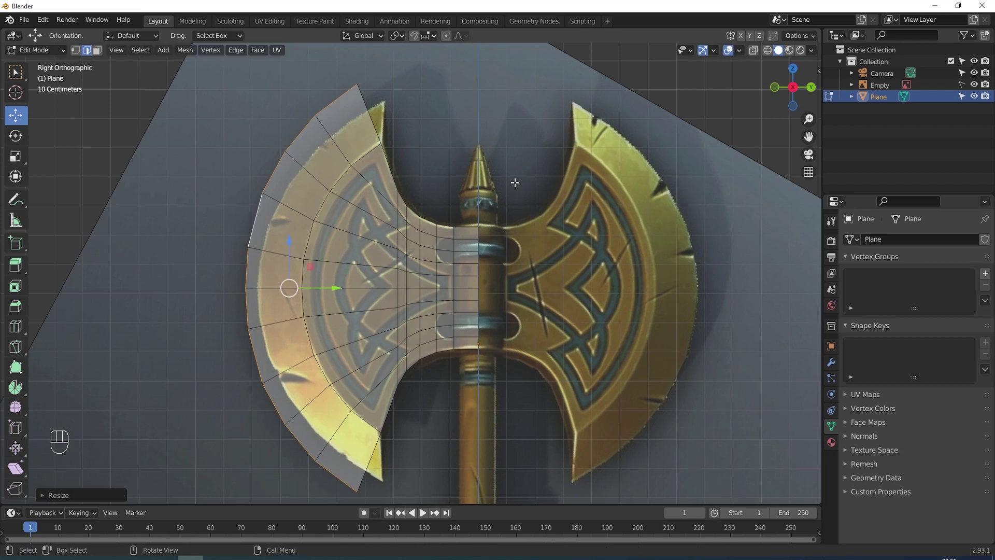
key(s)
key(z)
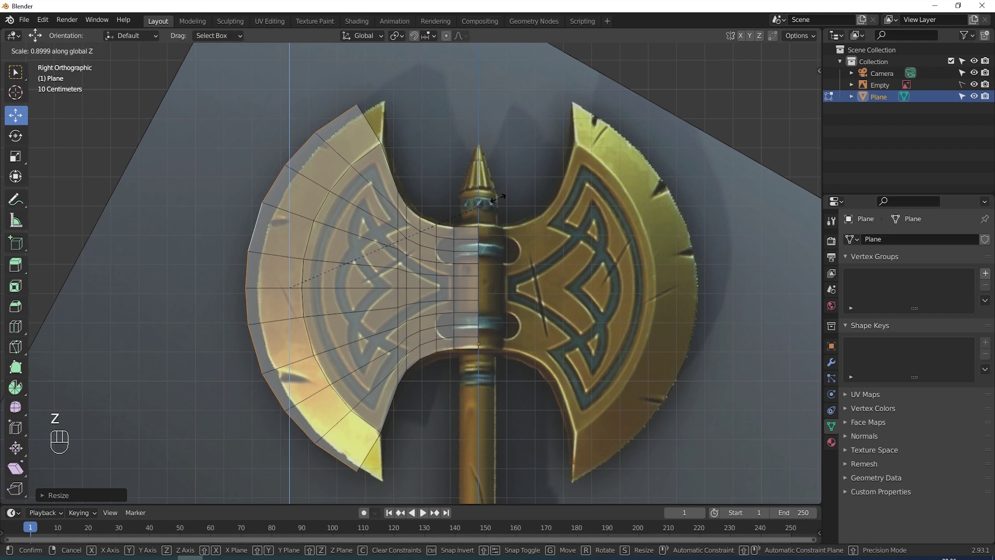
click(502, 199)
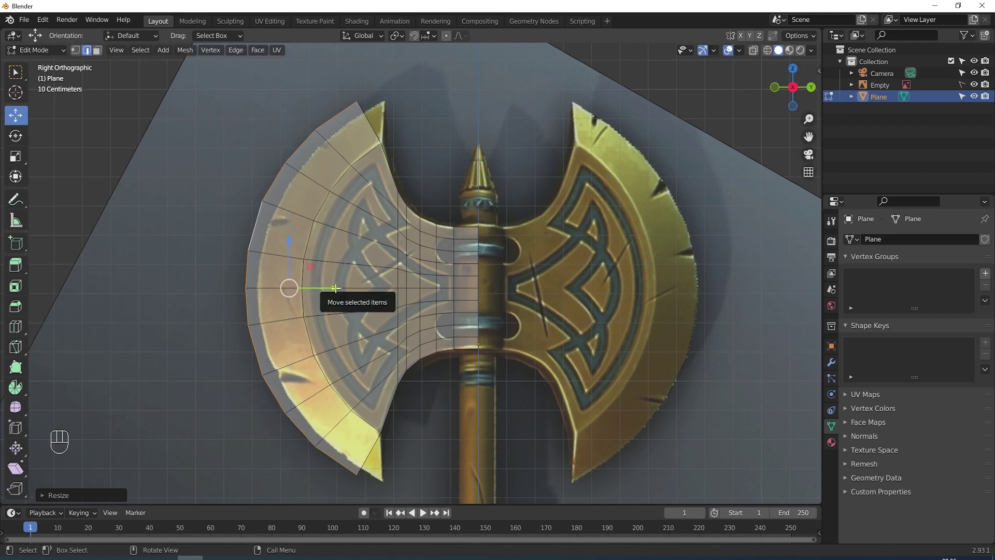
drag(337, 288, 349, 291)
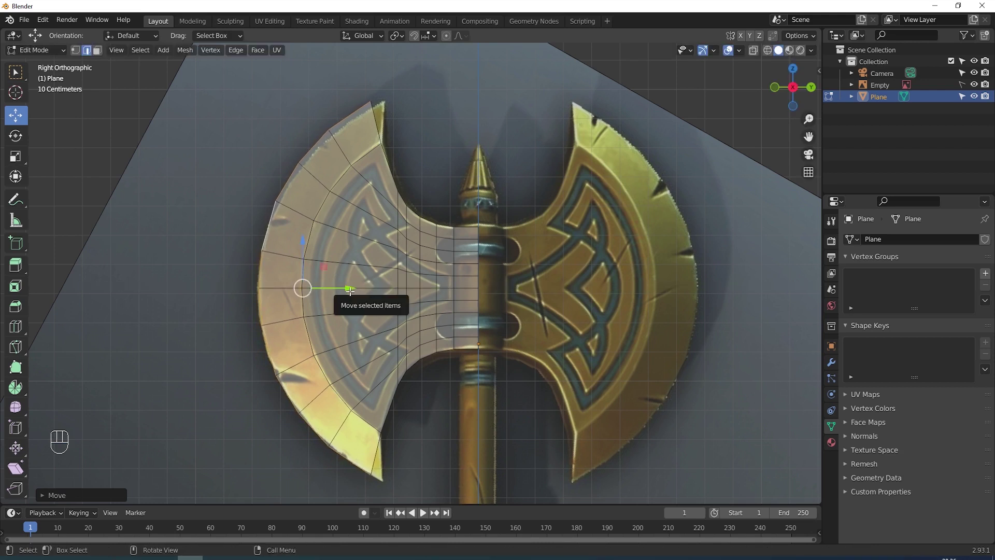
In vertex select mode, move the outermost edge's two end vertices along positive Y to the reference blade's pointed tips.
click(75, 50)
drag(353, 85, 382, 110)
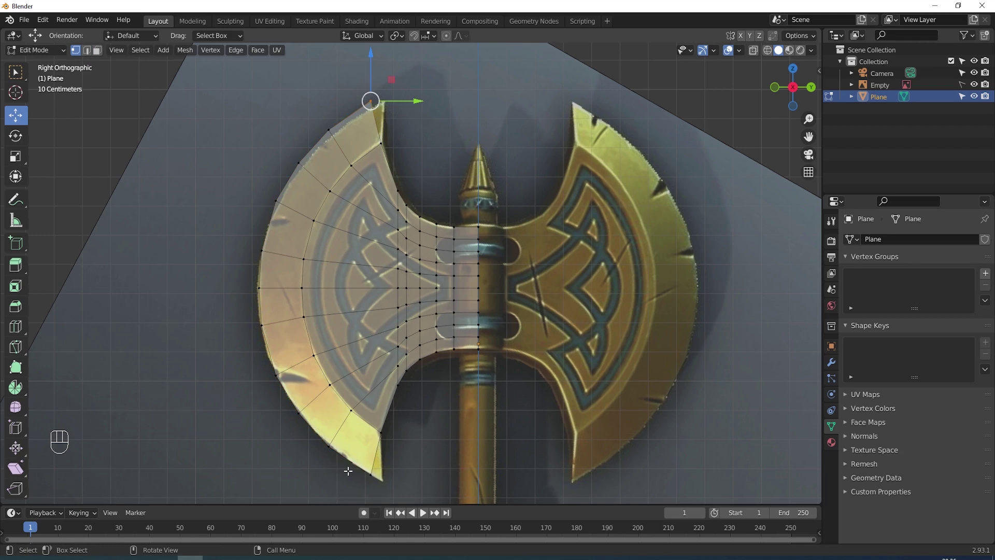
shift+drag(343, 464, 391, 488)
drag(418, 288, 432, 286)
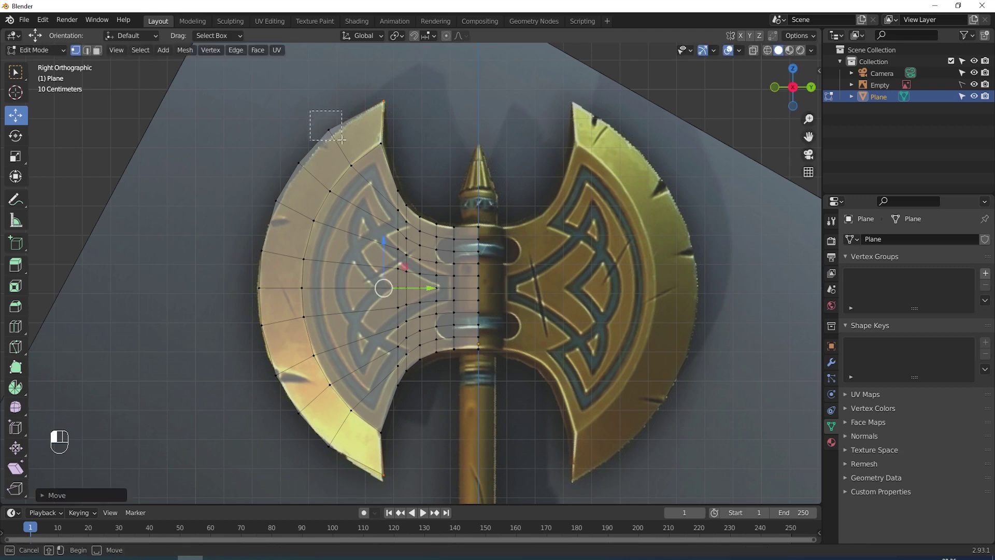
Move the outermost edge's second vertices from both ends slightly along positive Y and scale them about 0.97 along Z.
click(328, 130)
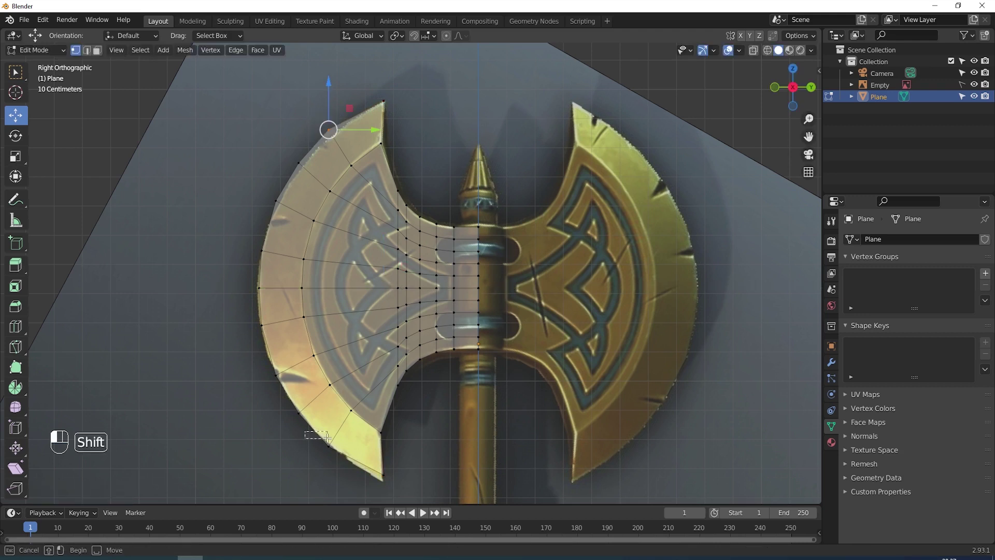
shift+click(347, 460)
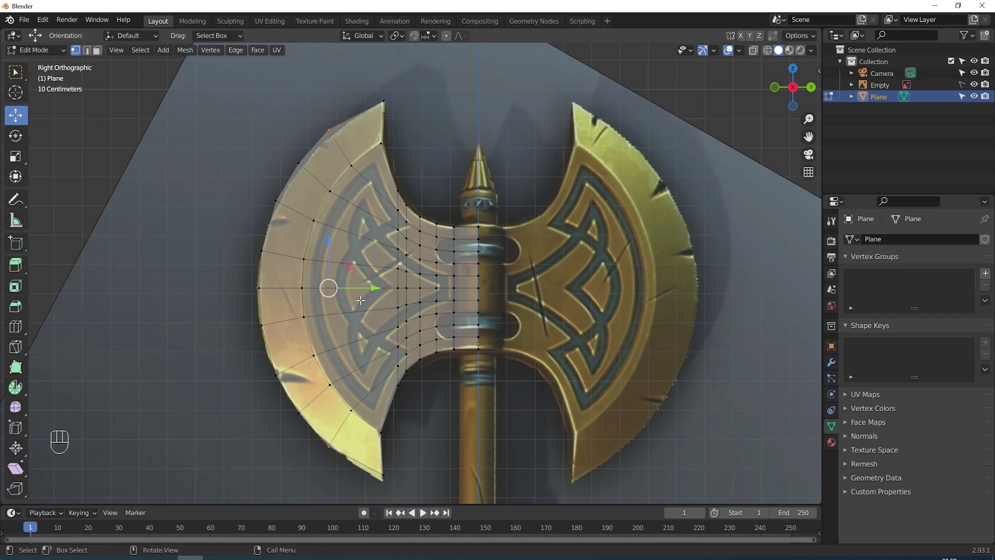
drag(372, 289, 378, 289)
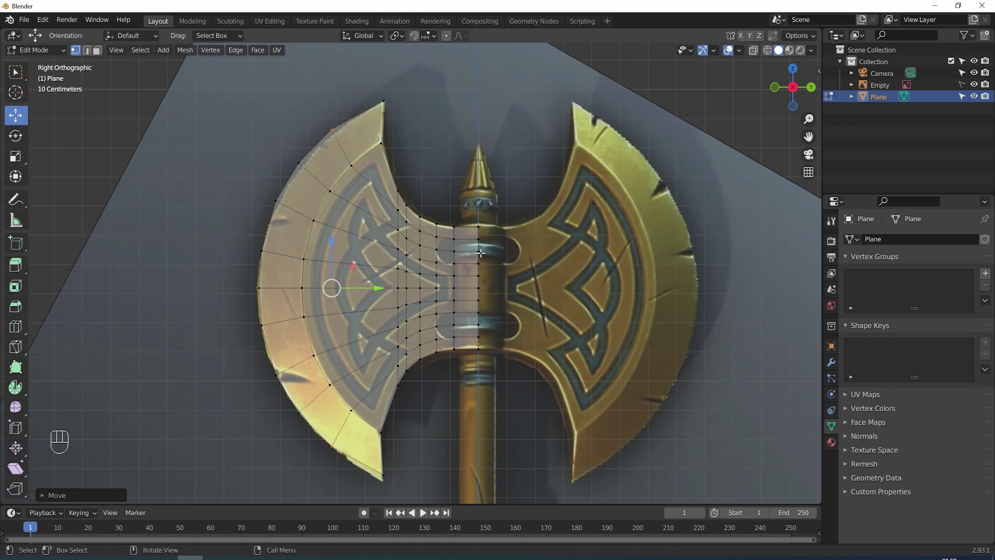
key(s)
key(z)
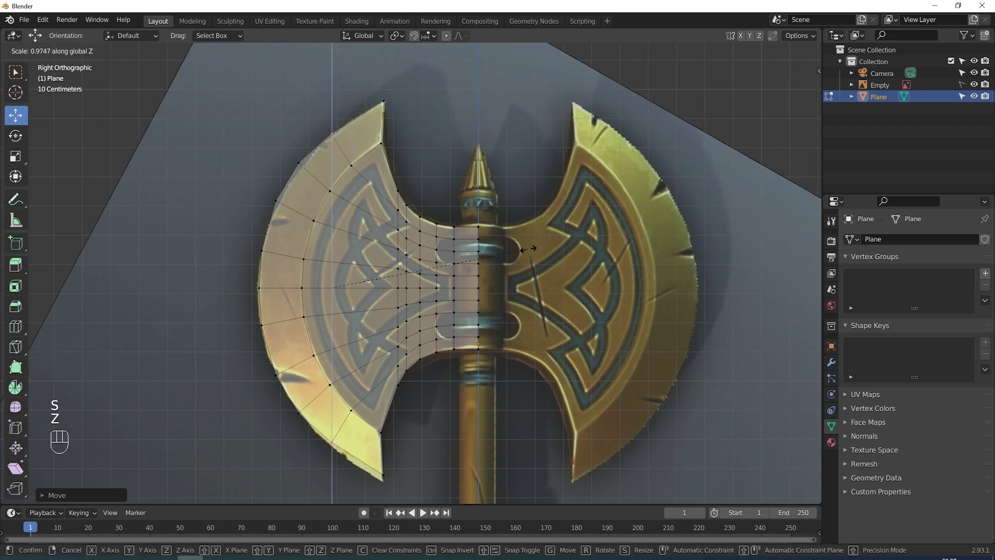
click(527, 250)
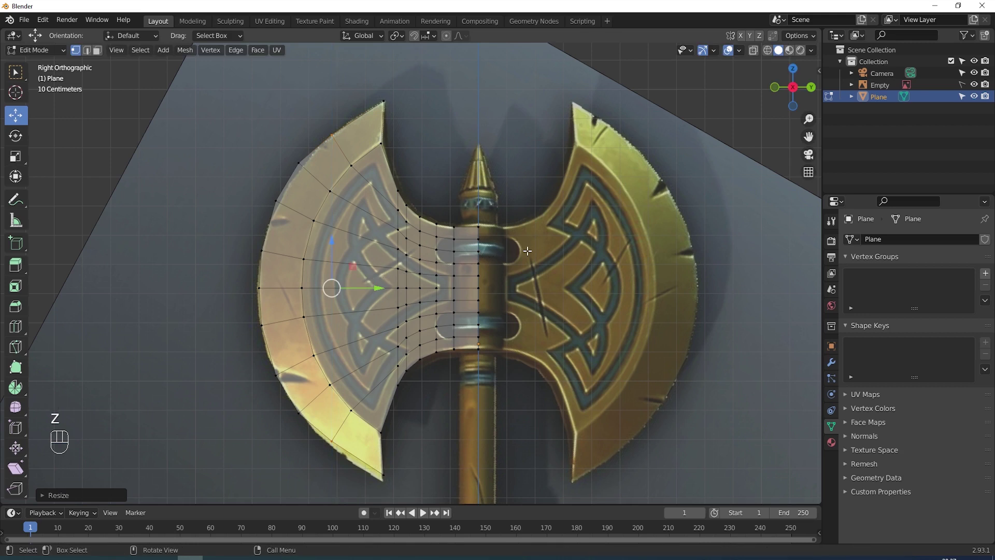
Move the outermost edge's third vertices from both ends slightly along positive Y and scale them about 0.97 along Z to match the outline.
drag(282, 146, 318, 179)
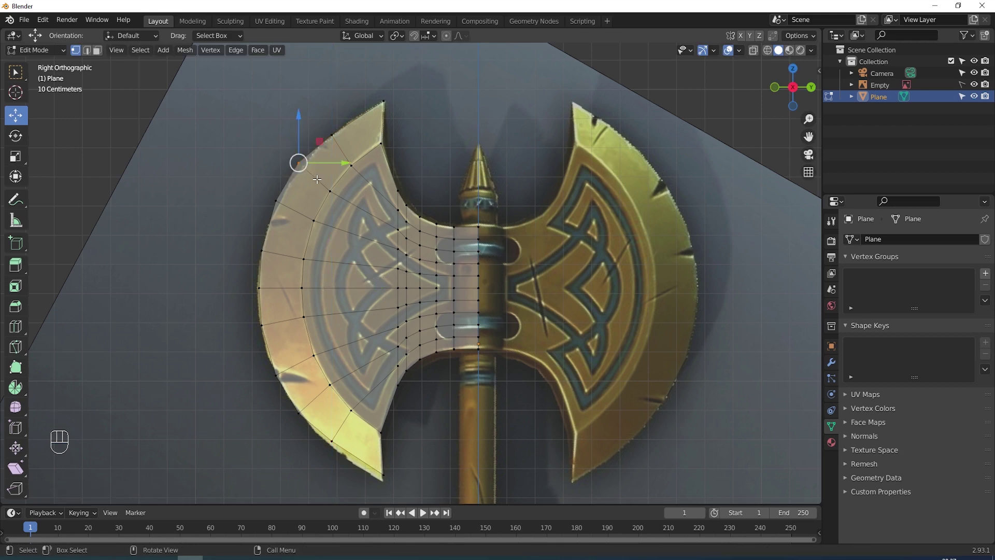
shift+drag(277, 397, 314, 436)
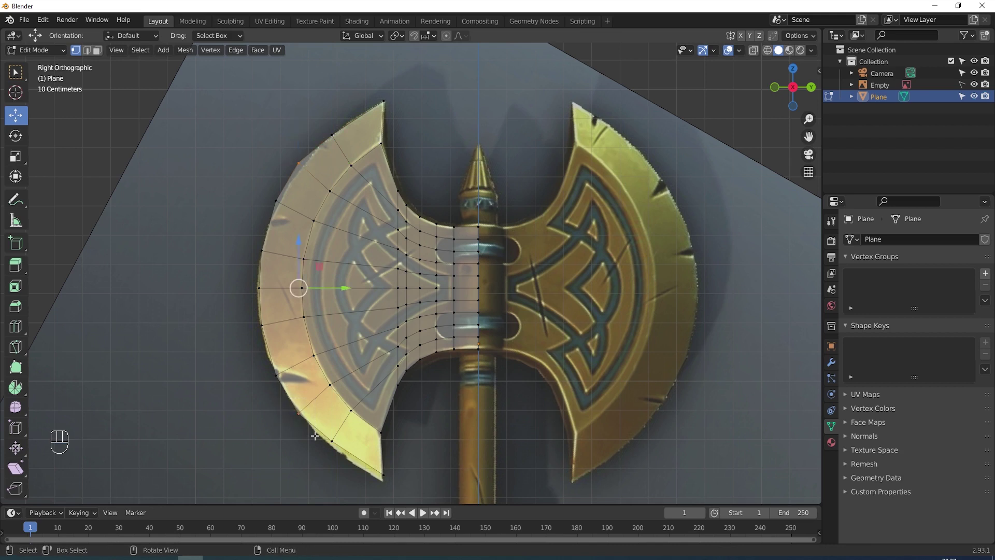
drag(345, 288, 348, 288)
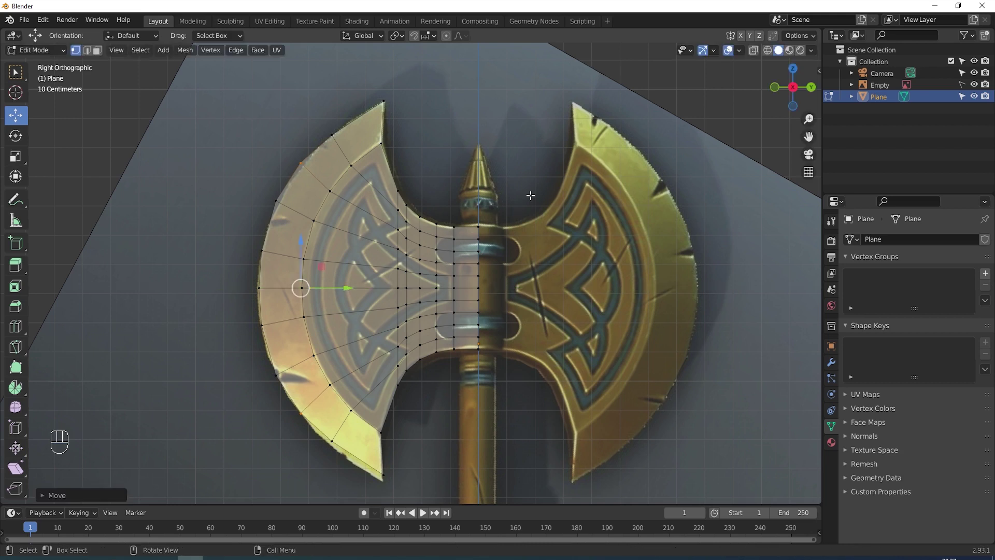
key(s)
key(z)
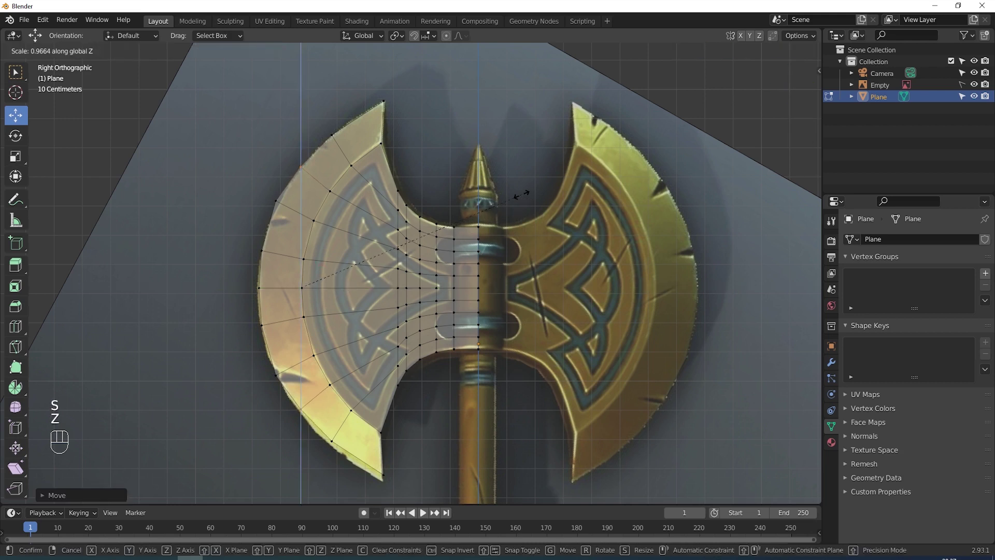
click(521, 195)
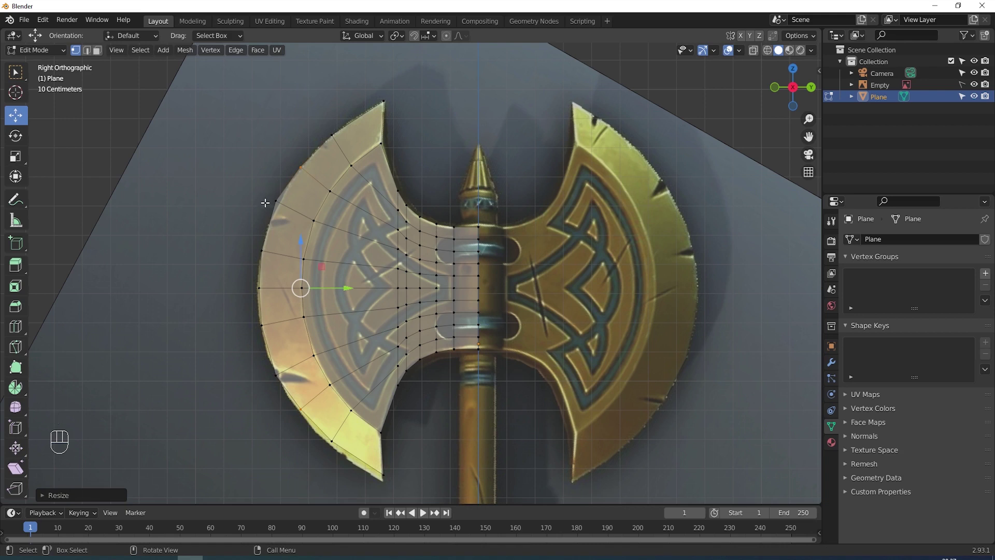
Move the outermost edge's fourth vertices from both ends slightly along positive Y, scale them minimally along Z, and shift the centre vertex slightly along negative Y.
scroll(265, 204, up, 1)
shift+middle_drag(264, 206, 296, 177)
drag(267, 140, 299, 172)
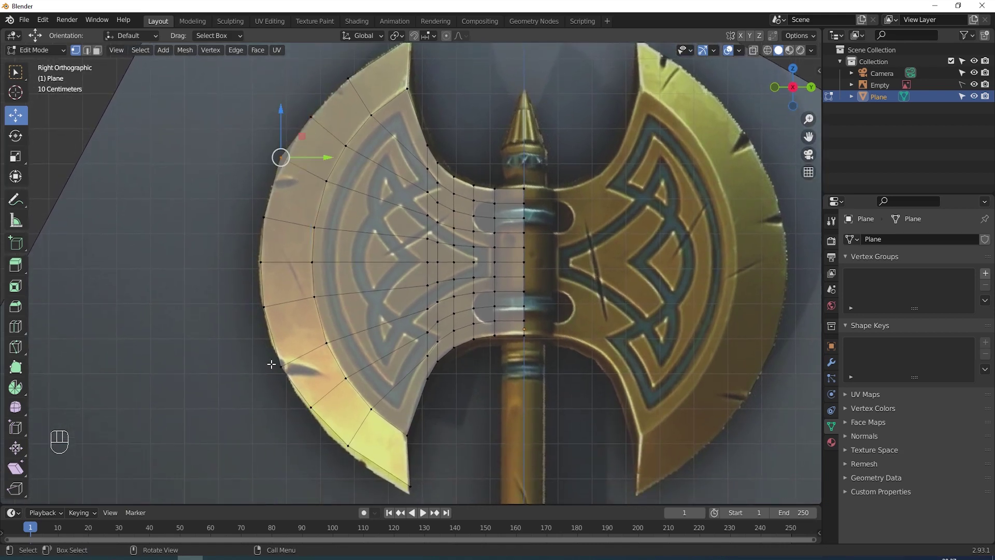
shift+drag(260, 356, 298, 384)
drag(328, 262, 333, 264)
key(s)
key(z)
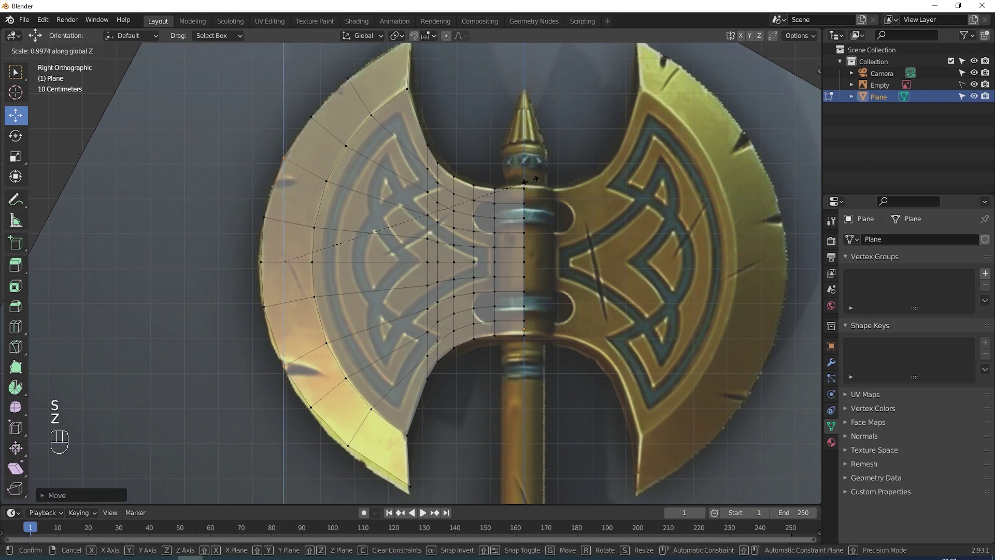
click(516, 180)
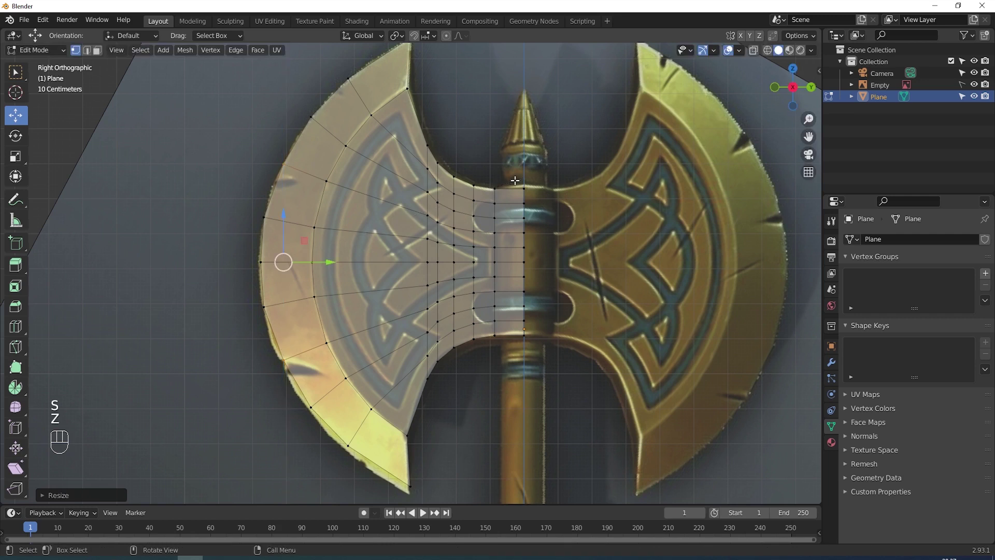
click(261, 262)
drag(310, 262, 252, 302)
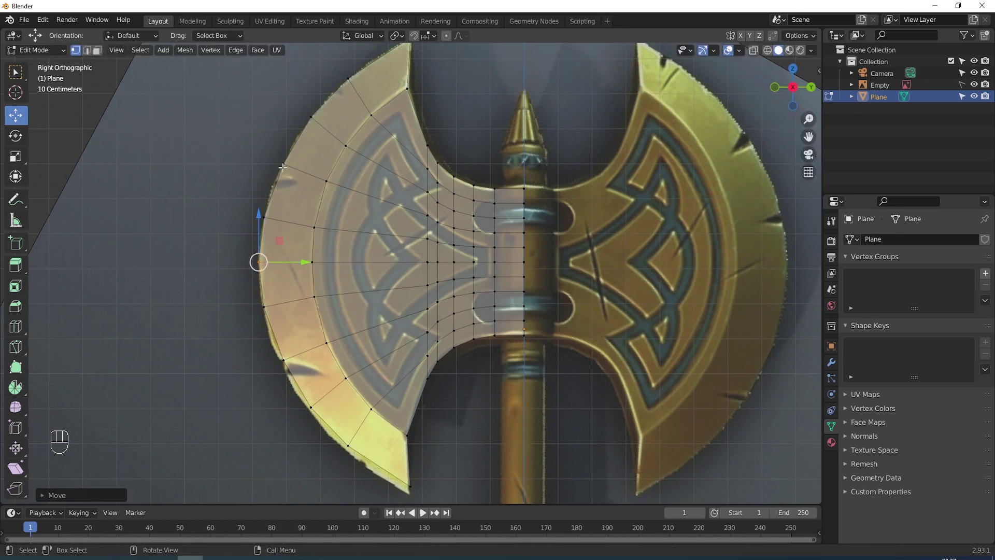
Hide the Empty reference image and, in edge select mode, move the blade's whole outermost edge loop along negative X to slope the cutting bevel.
scroll(288, 215, down, 2)
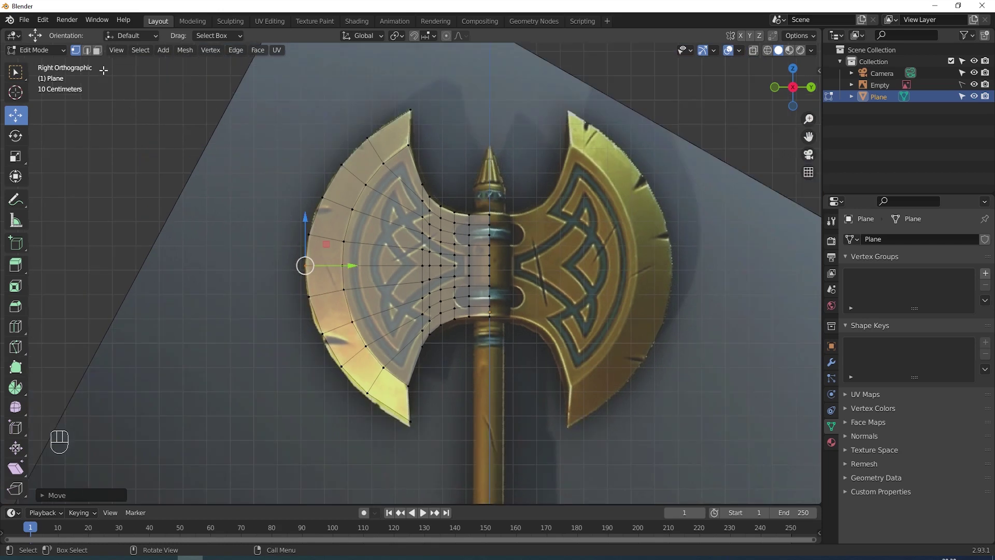
click(86, 51)
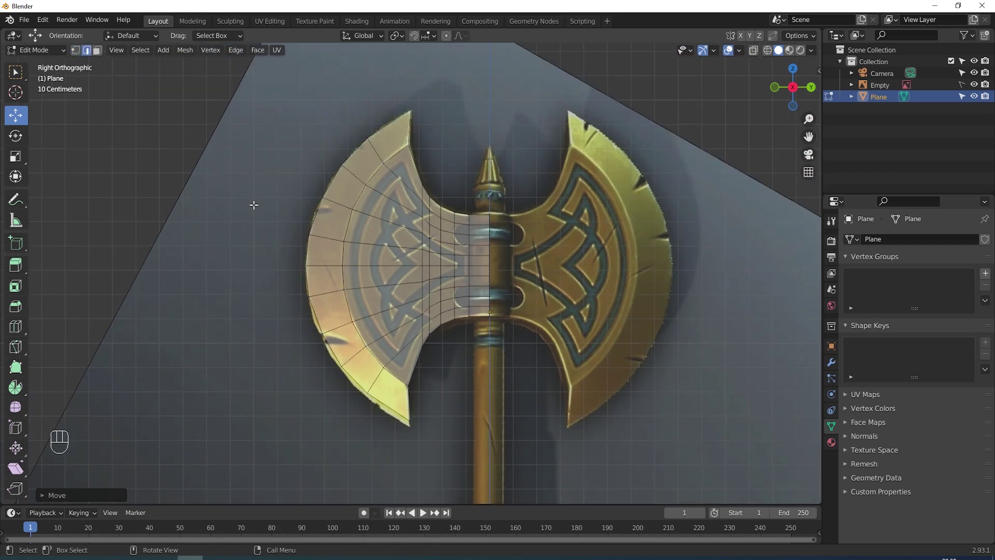
alt+click(307, 248)
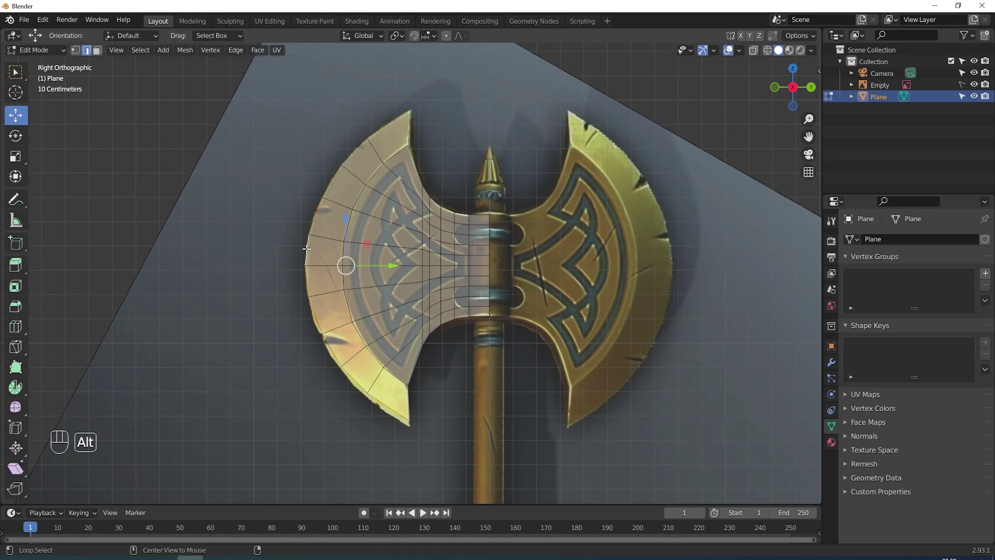
middle_drag(307, 248, 393, 248)
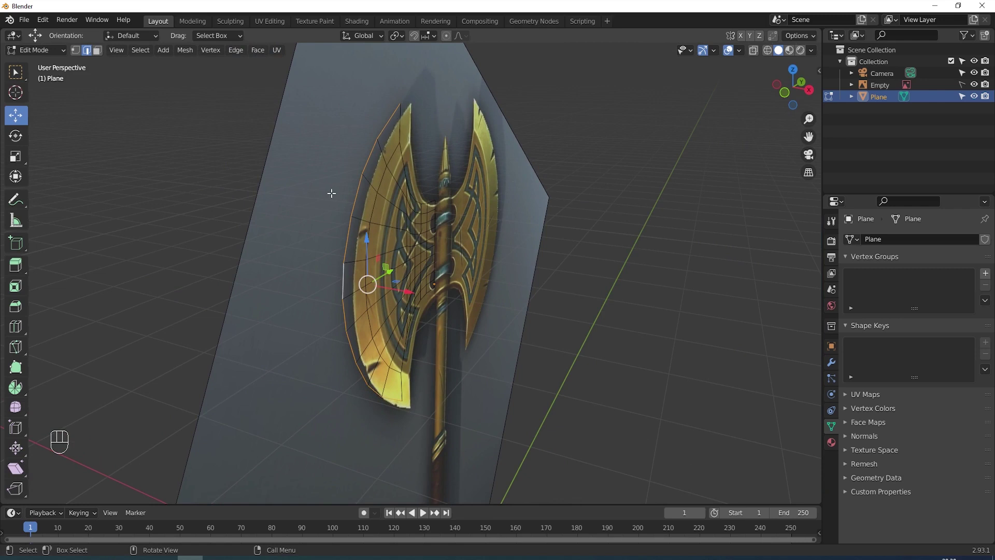
click(974, 85)
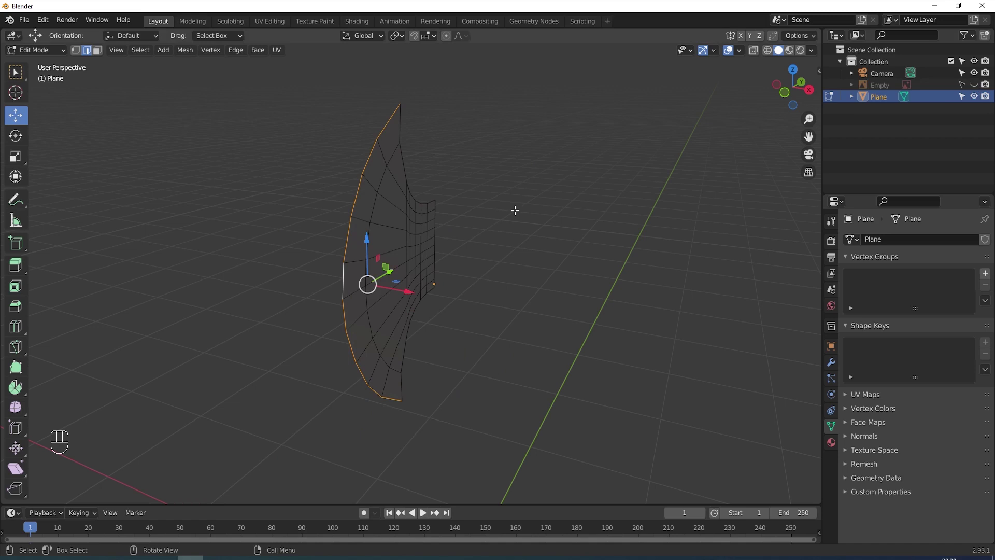
middle_drag(471, 255, 507, 278)
scroll(483, 260, up, 2)
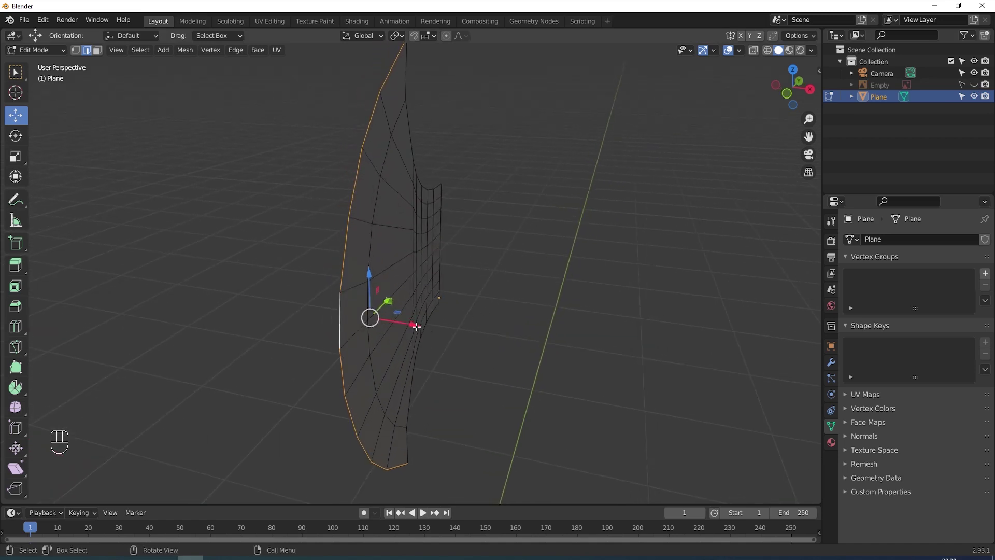
drag(416, 326, 398, 328)
middle_drag(467, 315, 641, 309)
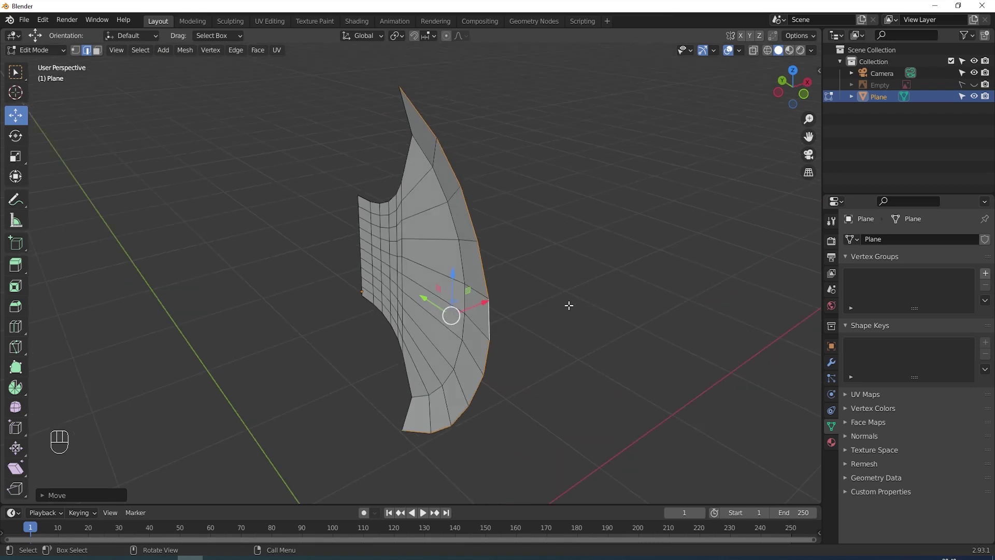
Snap the 3D cursor to the selected outermost edge loop and return to Object Mode.
key(shift+s)
click(569, 372)
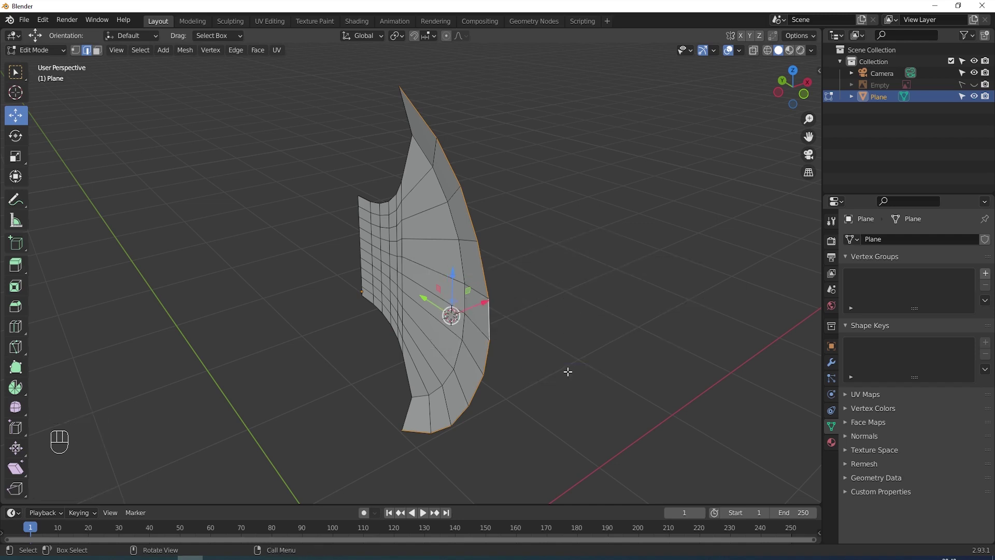
key(Tab)
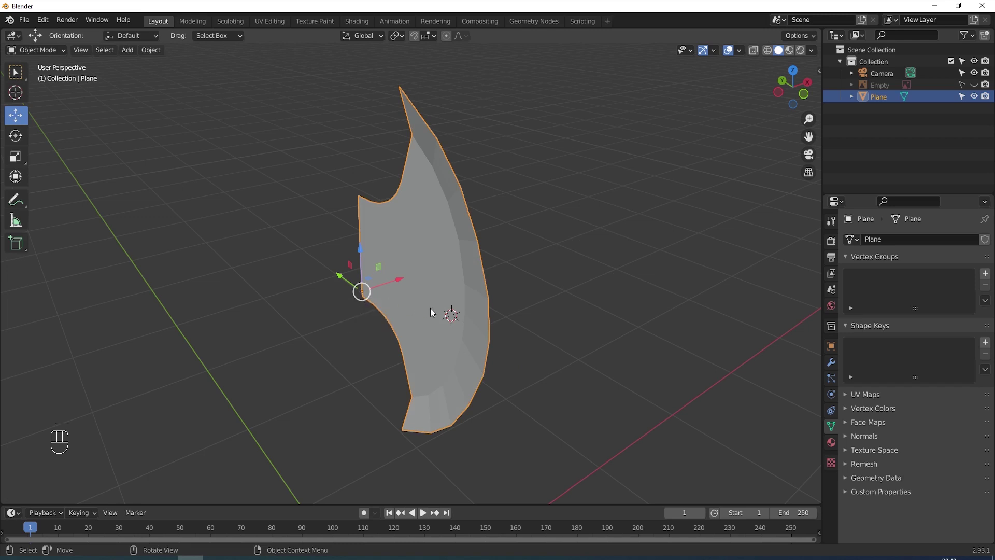
Set the blade object's origin to the 3D cursor.
click(152, 51)
mouse_move(162, 76)
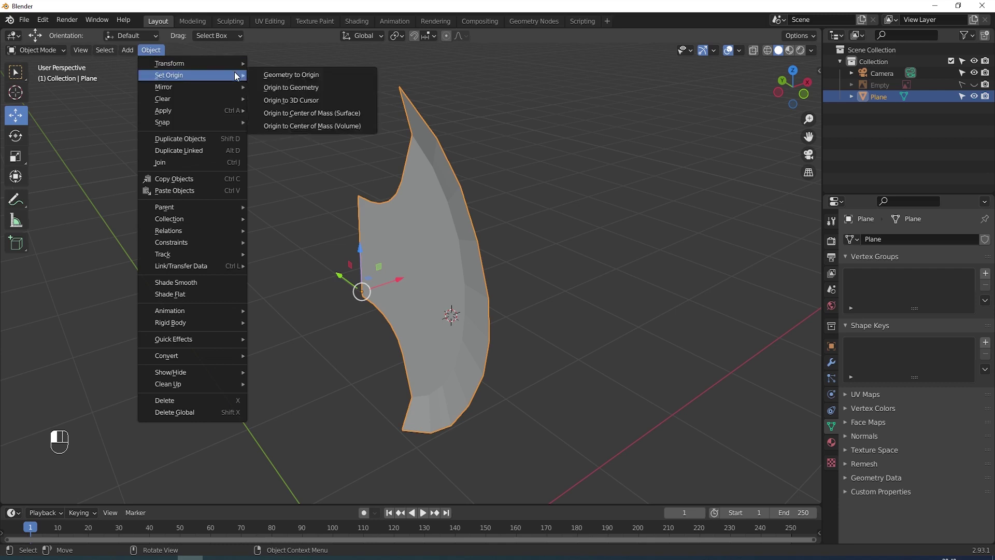
click(288, 101)
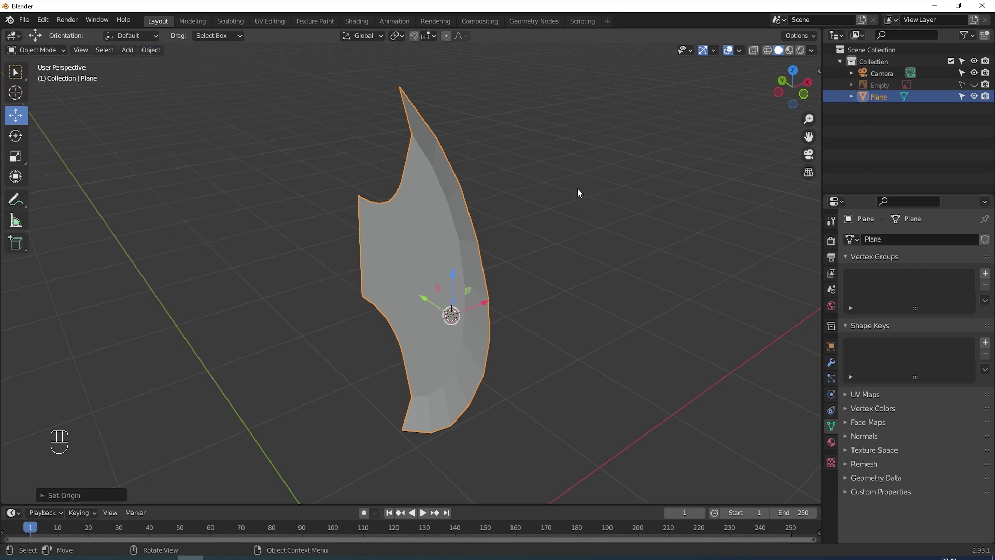
Add a Mirror modifier to the blade and set it to mirror on the Z axis only.
click(831, 362)
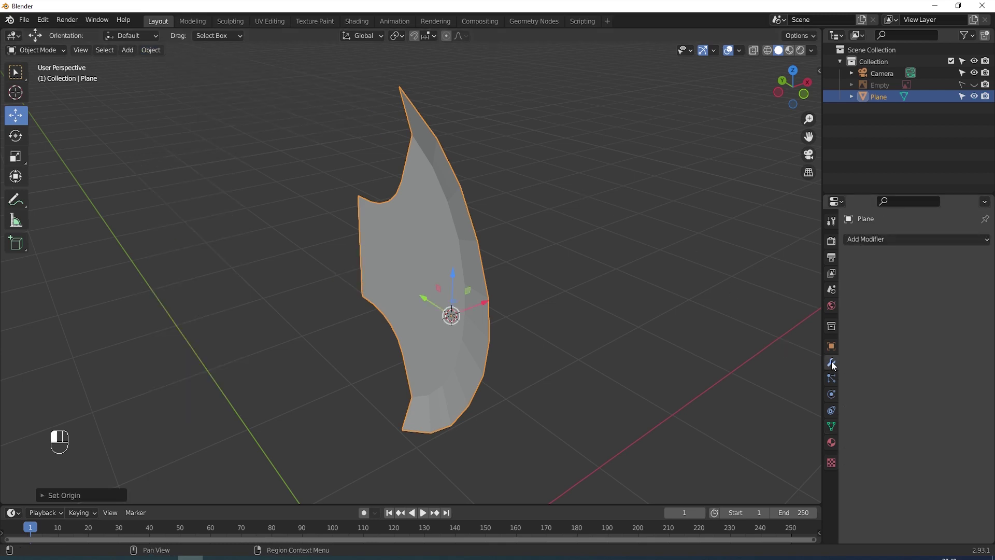
click(880, 246)
click(755, 318)
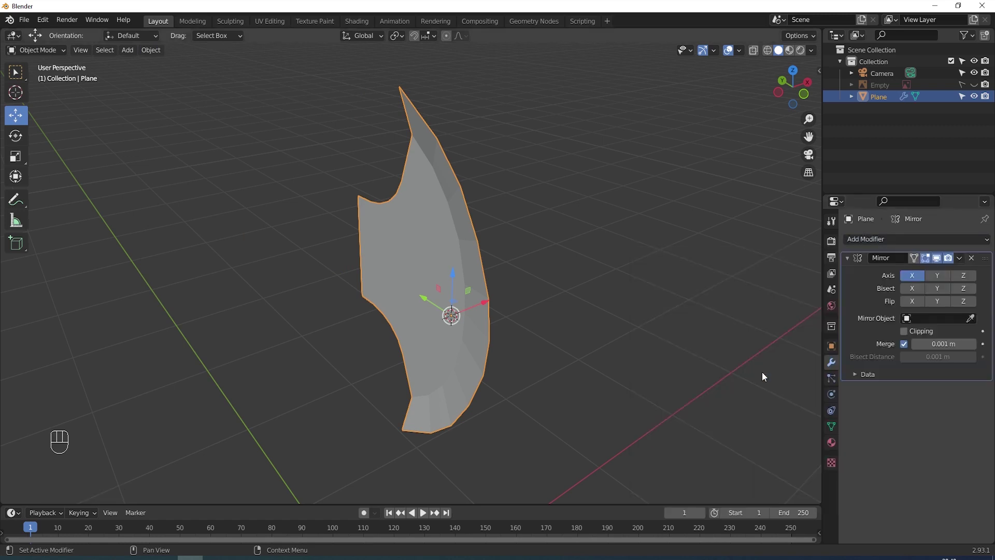
click(938, 275)
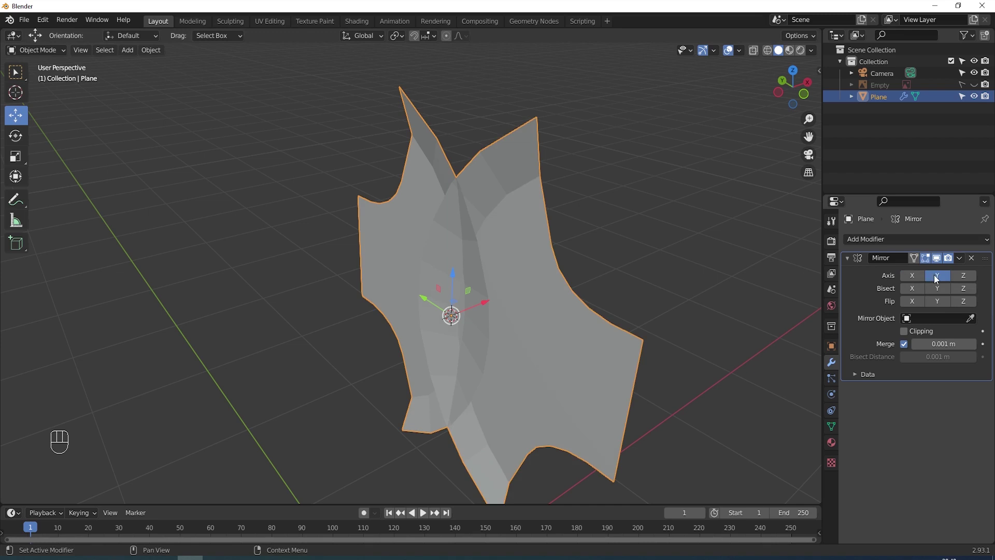
click(937, 276)
click(964, 276)
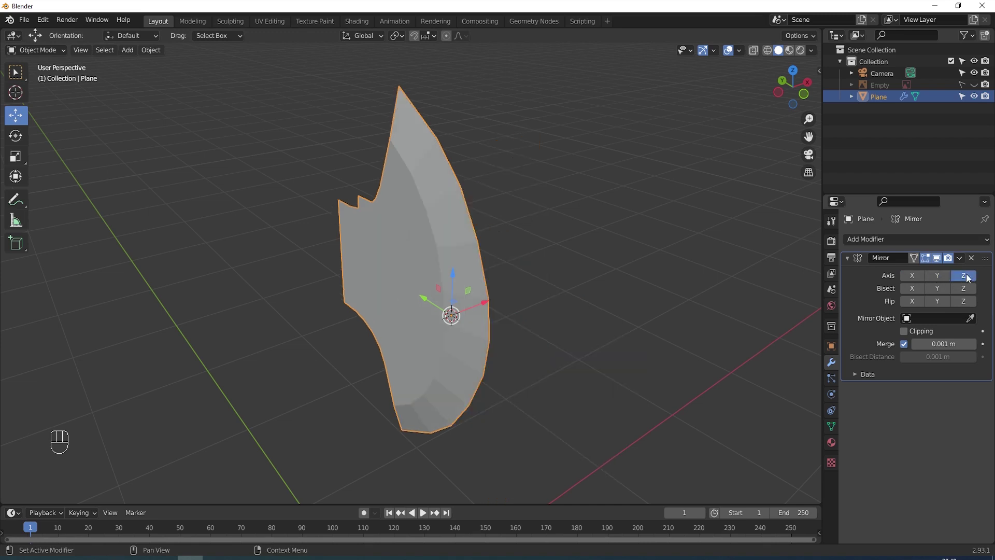
middle_drag(696, 210, 597, 238)
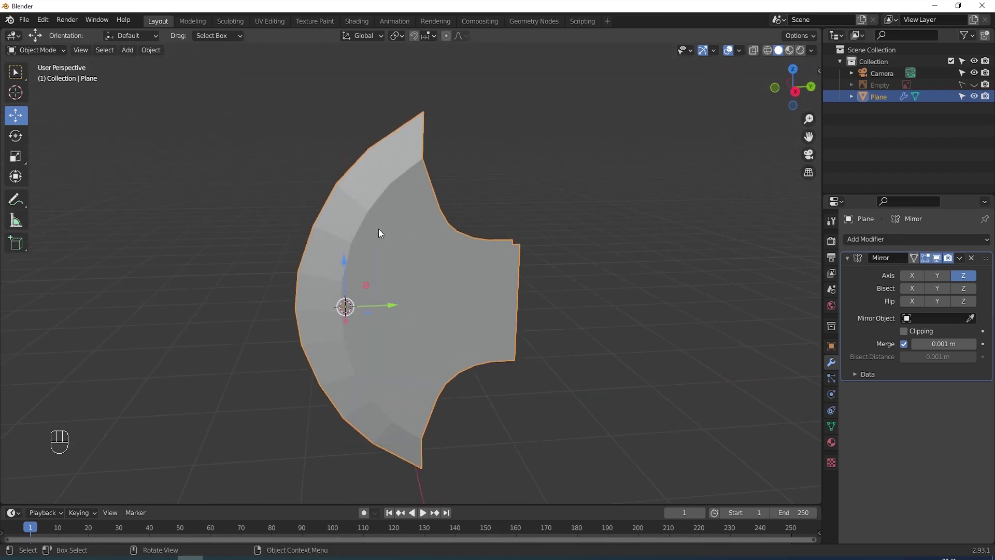
Enable Clipping on the mirror and extrude the blade's upper border edge loop along X to the mirror plane.
key(Tab)
middle_drag(528, 218, 442, 246)
scroll(446, 227, up, 2)
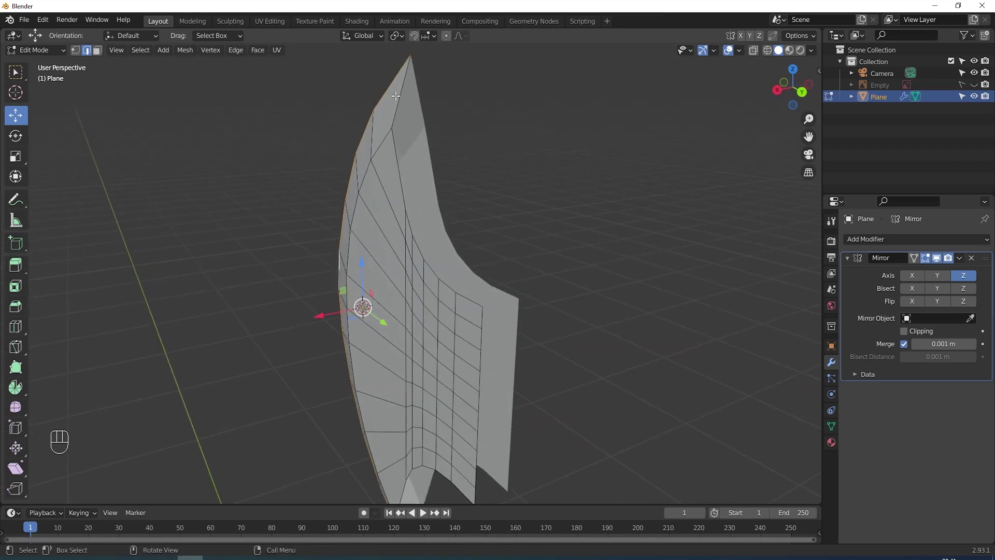
alt+click(396, 106)
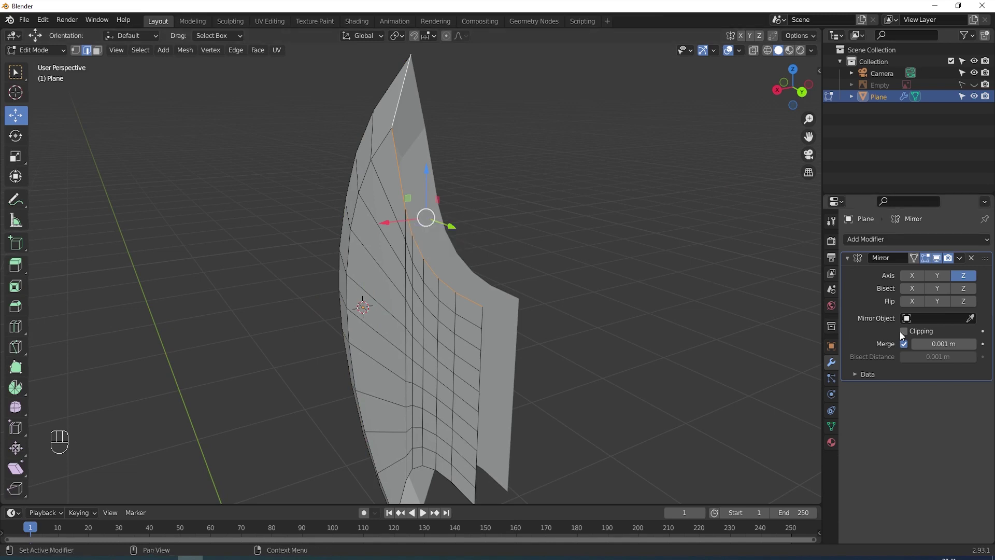
middle_drag(782, 318, 695, 296)
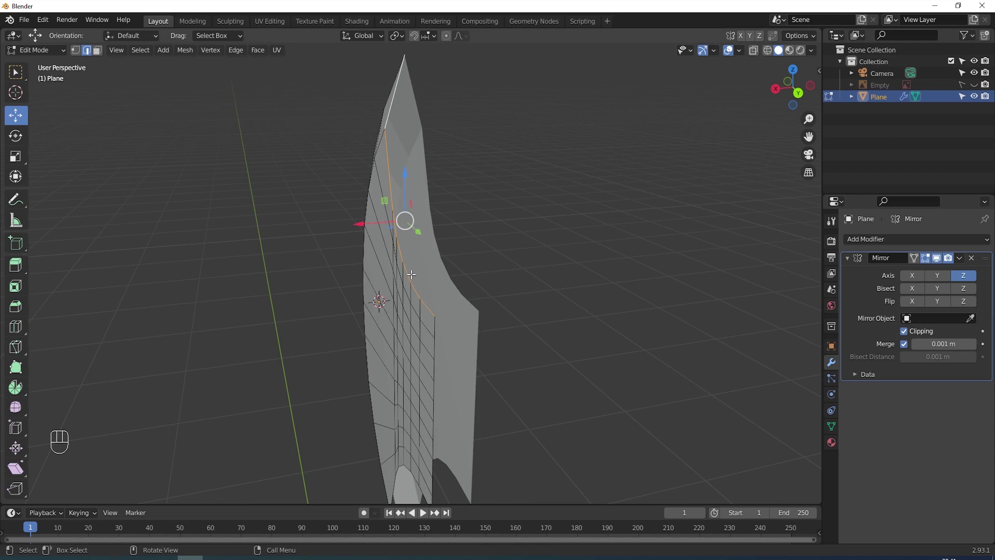
key(e)
key(x)
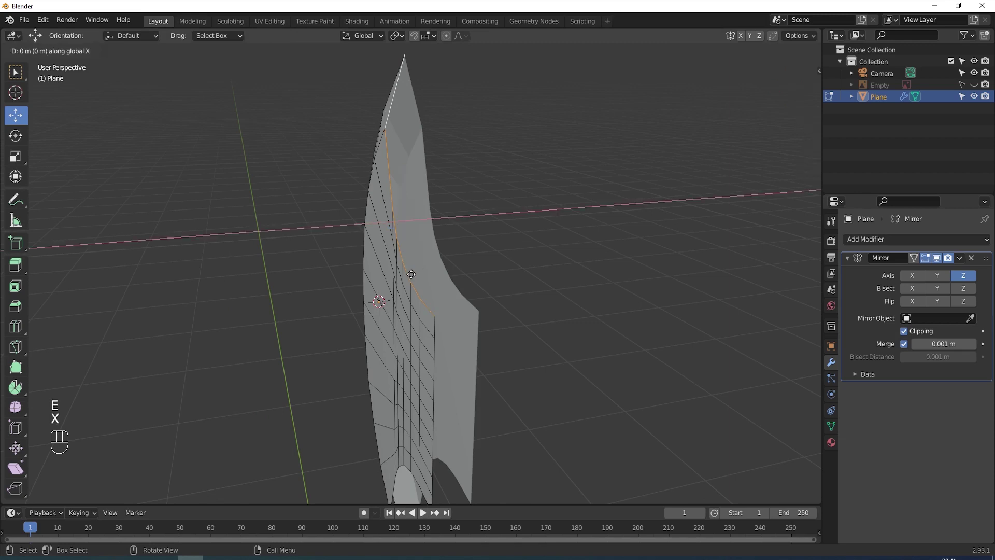
click(504, 273)
Extrude the blade's lower border edge loop along X until it meets the mirrored half.
middle_drag(518, 305, 560, 200)
middle_drag(538, 306, 547, 309)
alt+click(405, 380)
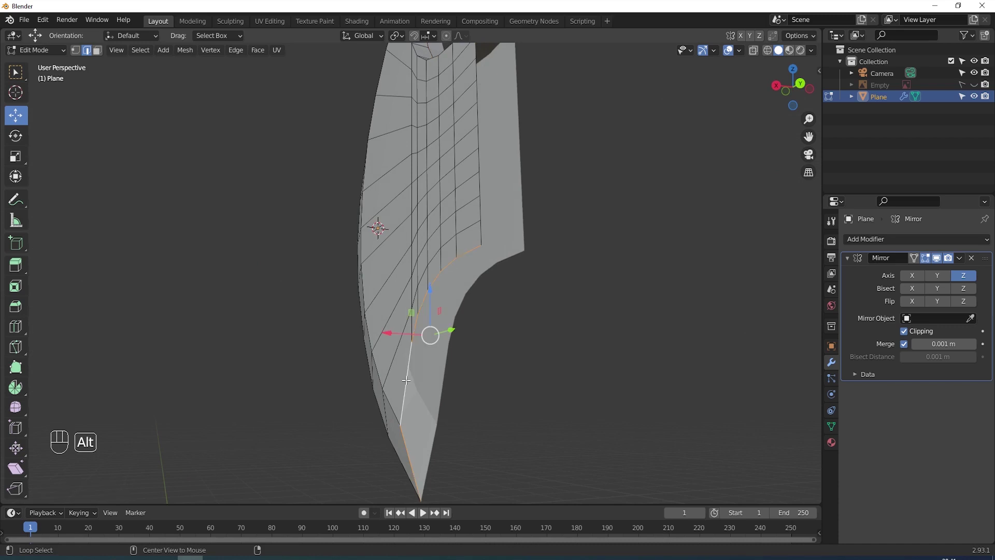
key(e)
key(x)
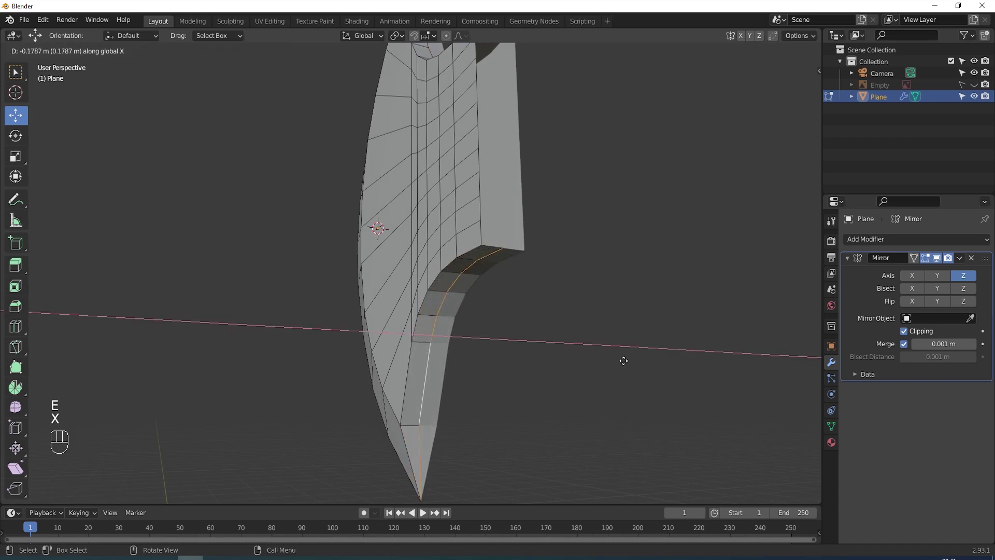
click(622, 361)
Shade the axe head smooth in Object Mode and enable Auto Smooth at 30° for its normals.
middle_drag(586, 190, 634, 230)
scroll(644, 223, down, 1)
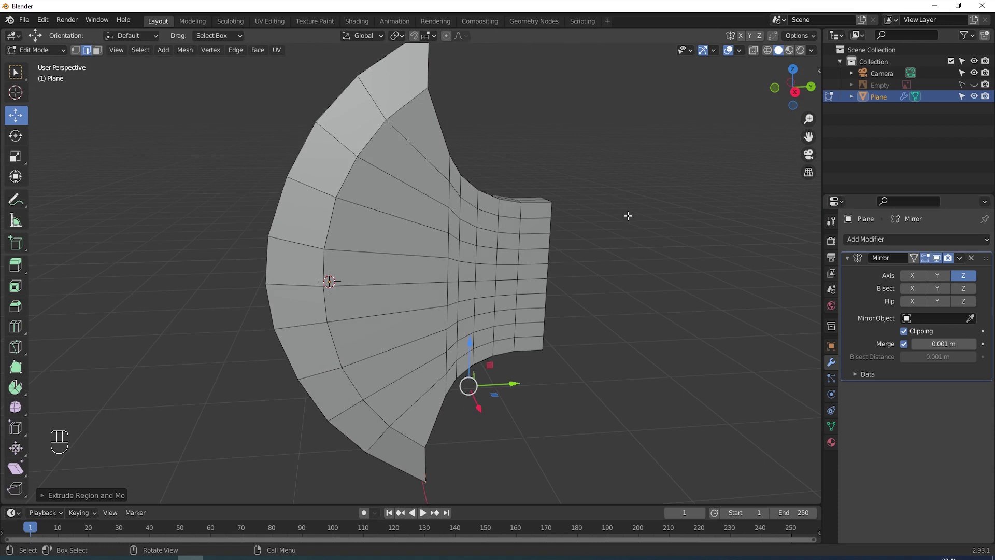
key(Tab)
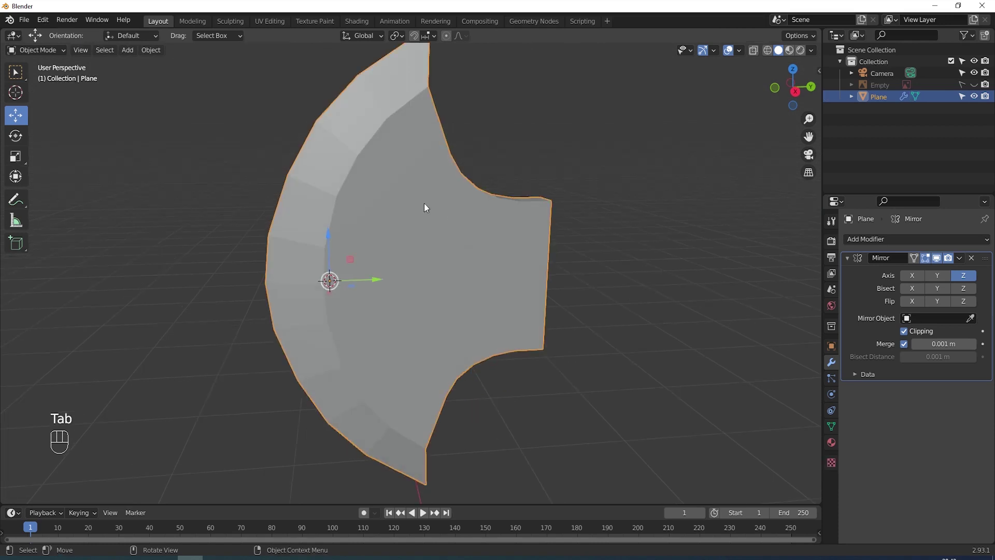
right_click(380, 163)
click(347, 163)
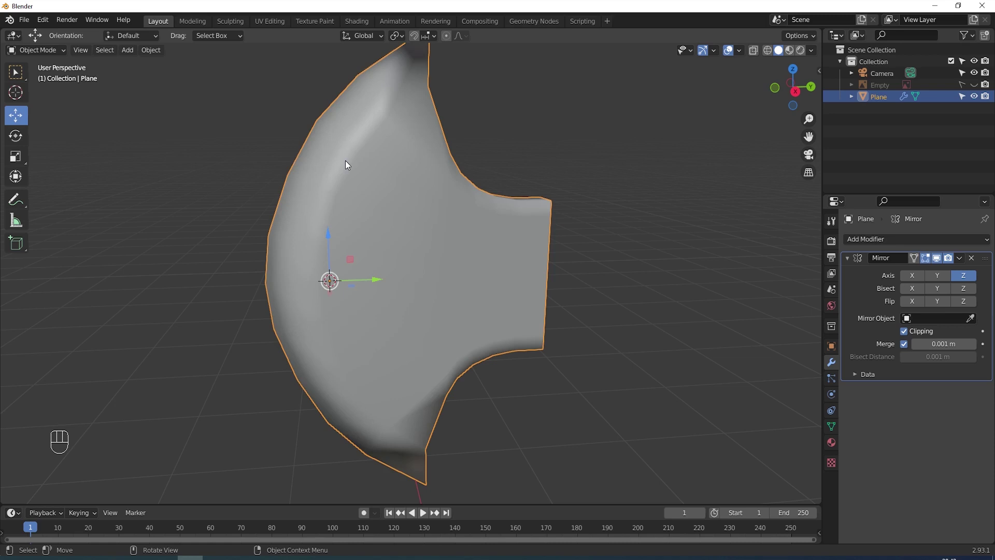
click(831, 427)
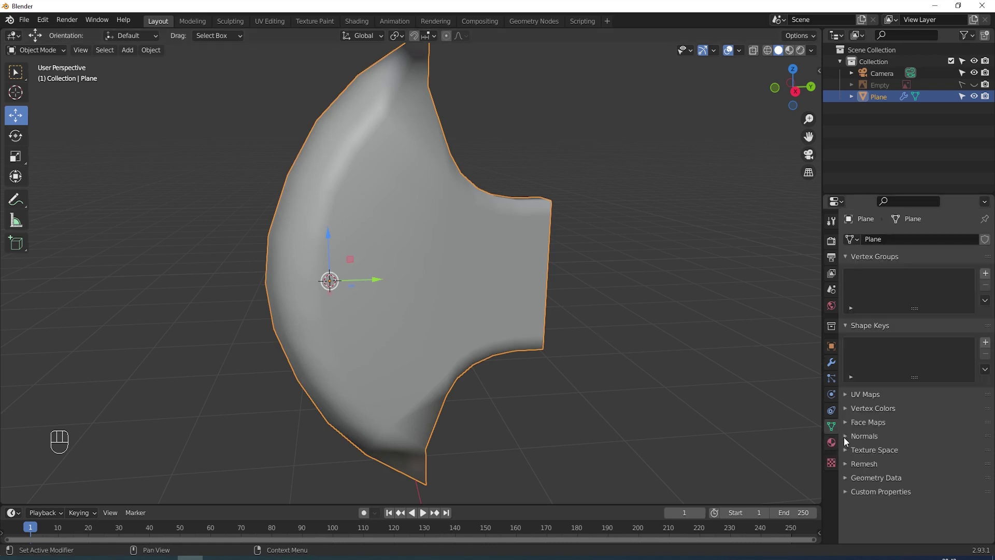
click(846, 438)
click(903, 453)
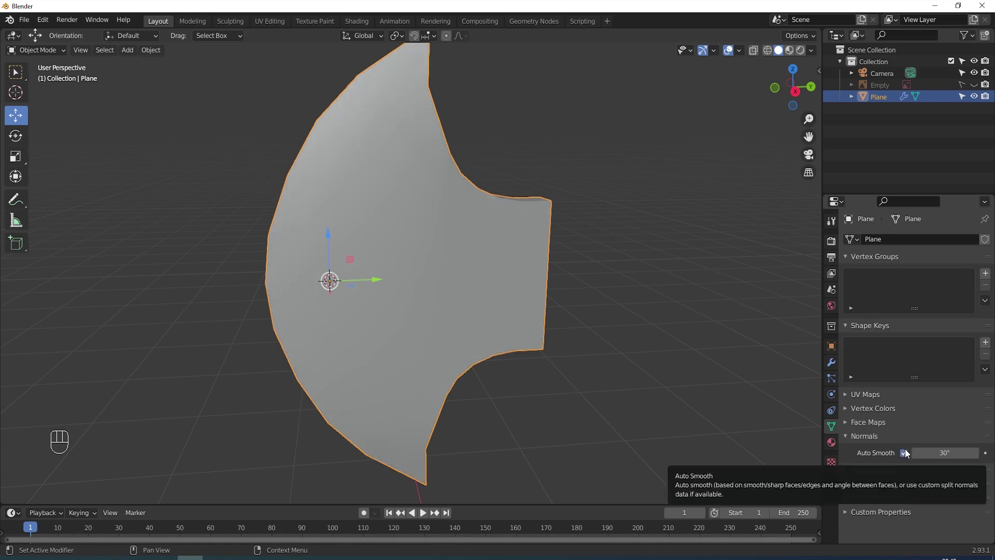
middle_drag(416, 205, 407, 187)
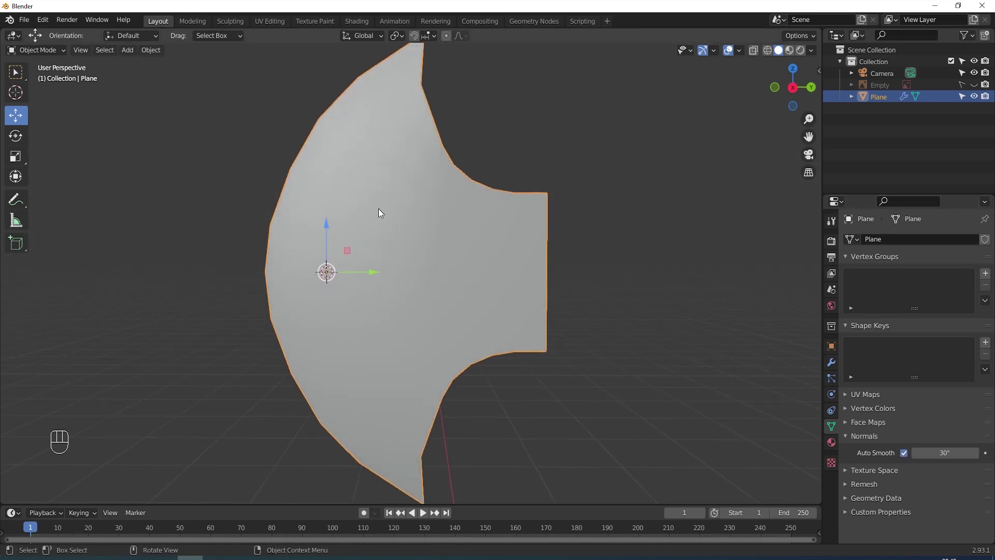
Add a loop cut along the cutting bevel and slide it by about 0.88 toward the bevel's inner edge.
key(Tab)
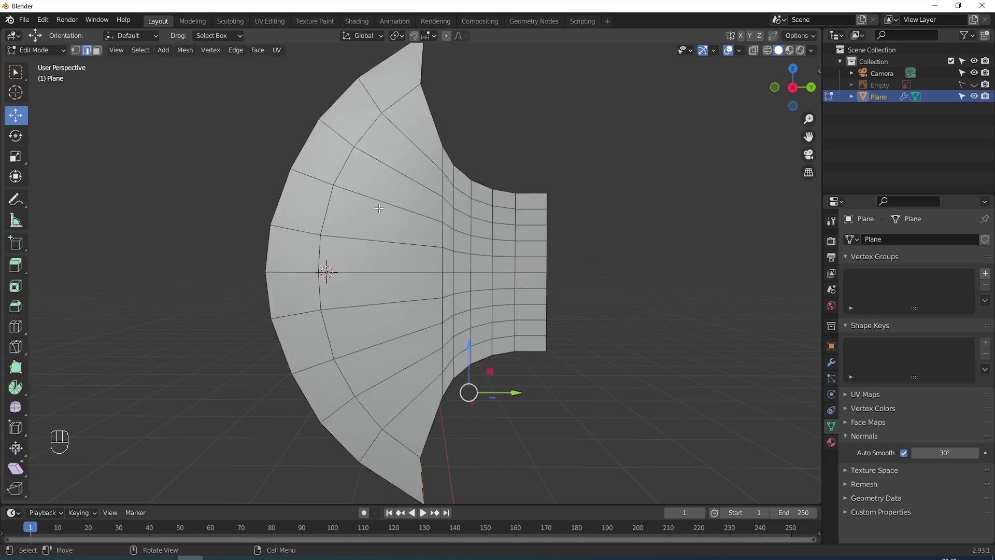
key(ctrl+r)
click(331, 142)
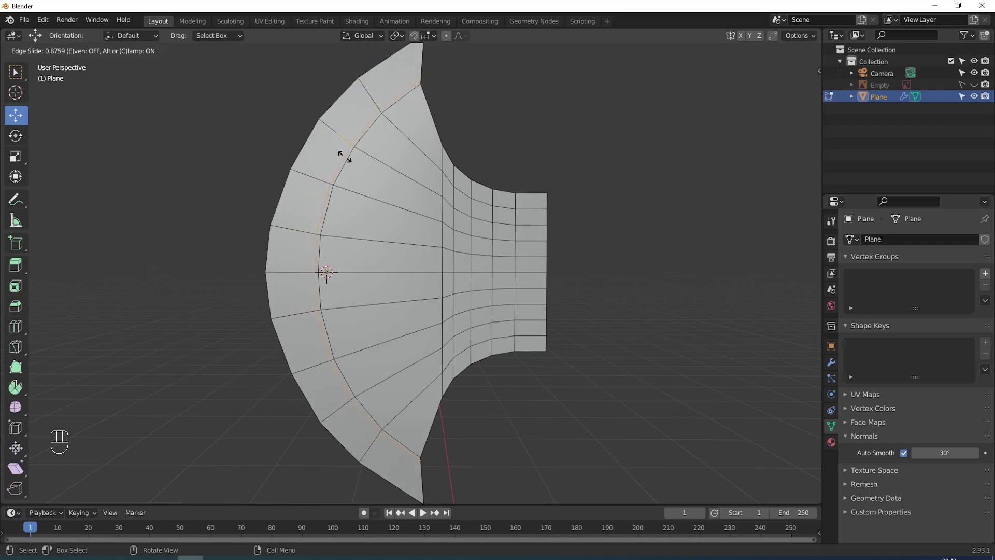
click(344, 156)
Select the edge loop at the inner border of the cutting bevel and bevel it about 0.005 m wide with one segment.
scroll(409, 228, up, 3)
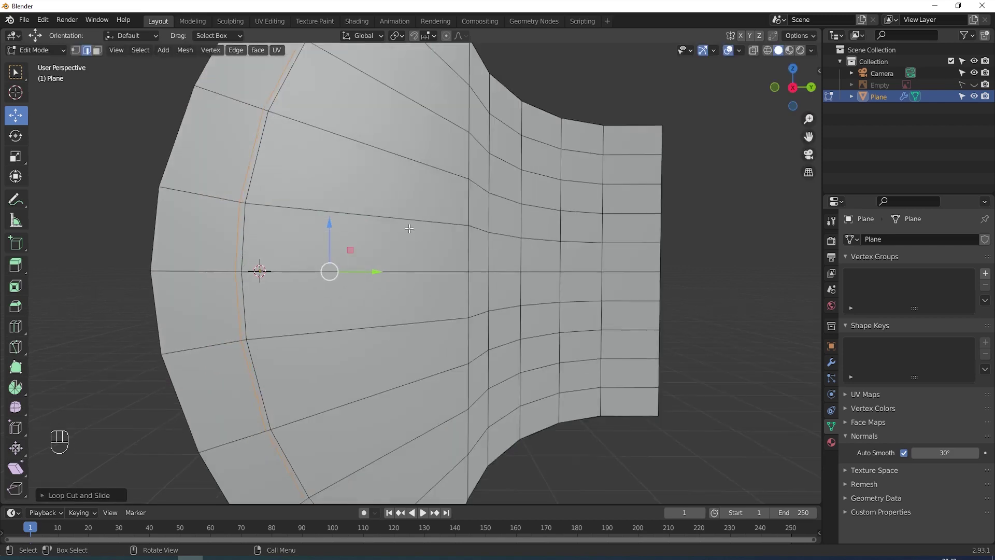
shift+middle_drag(353, 204, 443, 240)
scroll(419, 243, up, 3)
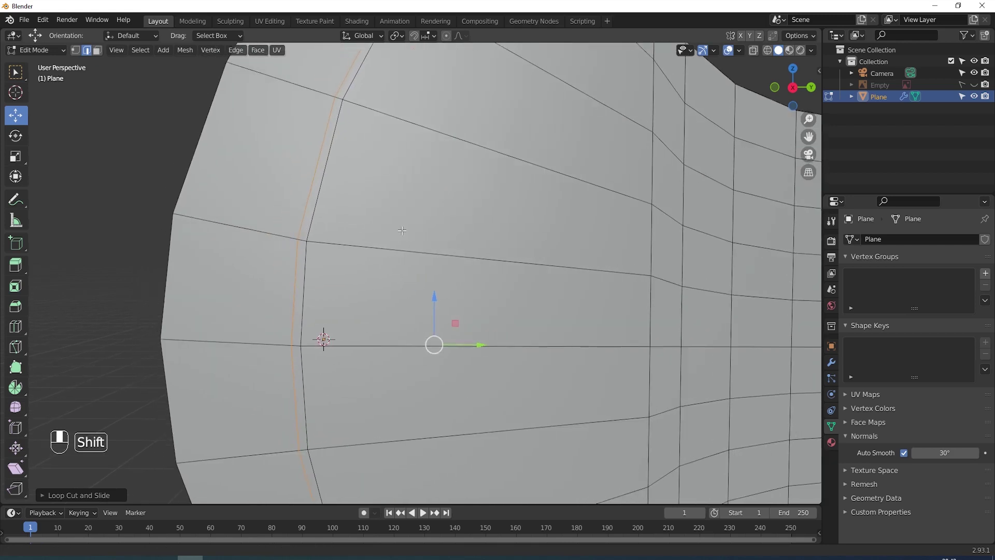
scroll(343, 240, down, 3)
key(alt)
alt+click(346, 235)
scroll(442, 283, down, 3)
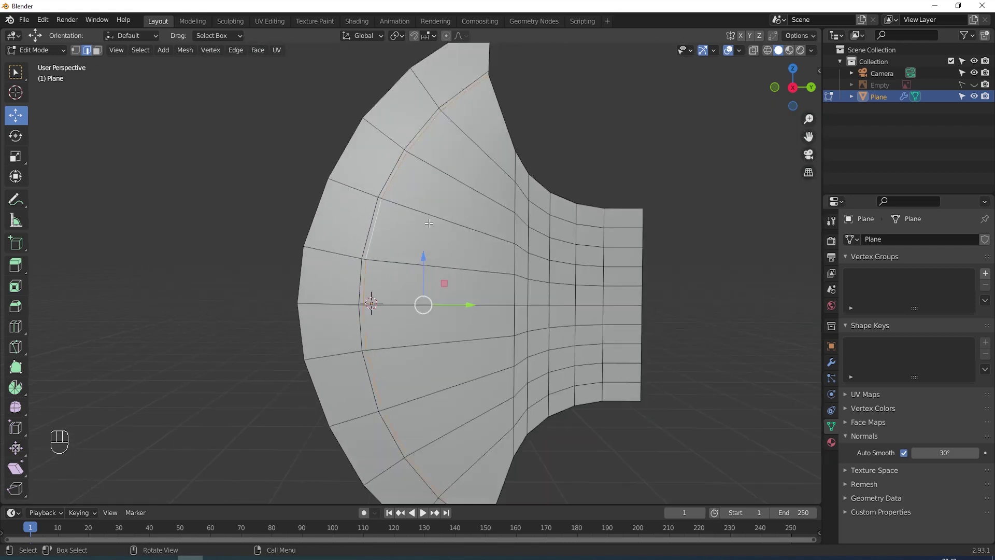
scroll(450, 217, up, 5)
scroll(451, 216, up, 1)
shift+middle_drag(451, 217, 398, 221)
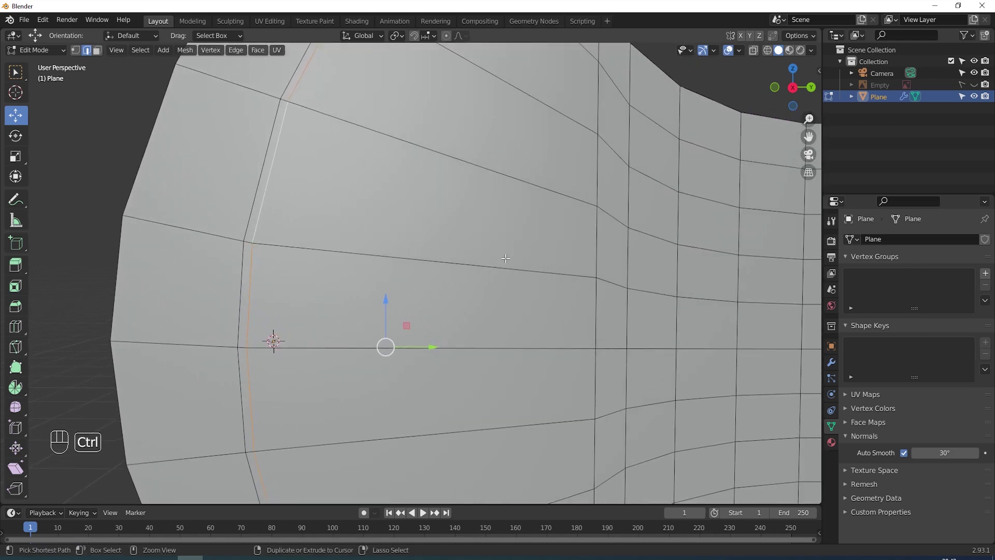
key(ctrl+b)
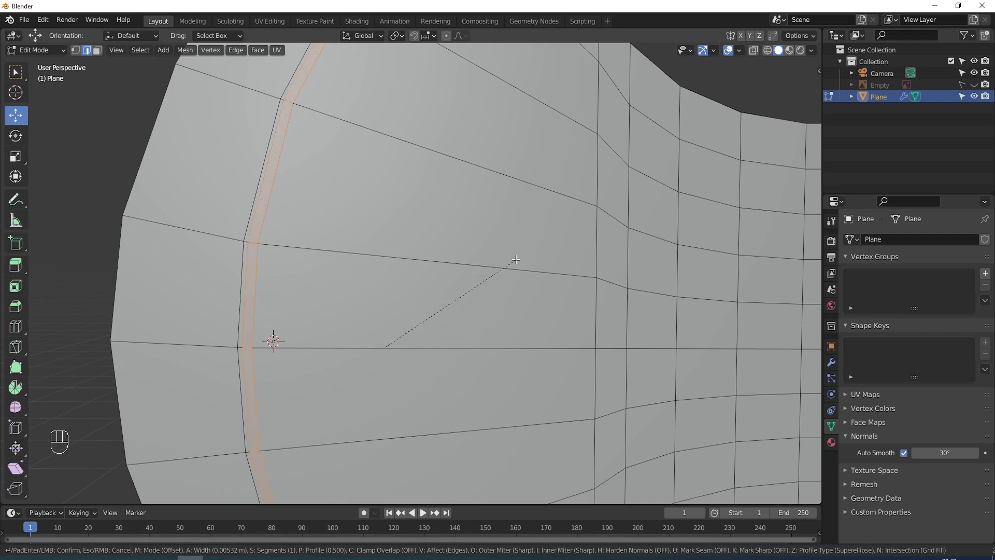
click(515, 259)
scroll(515, 260, down, 1)
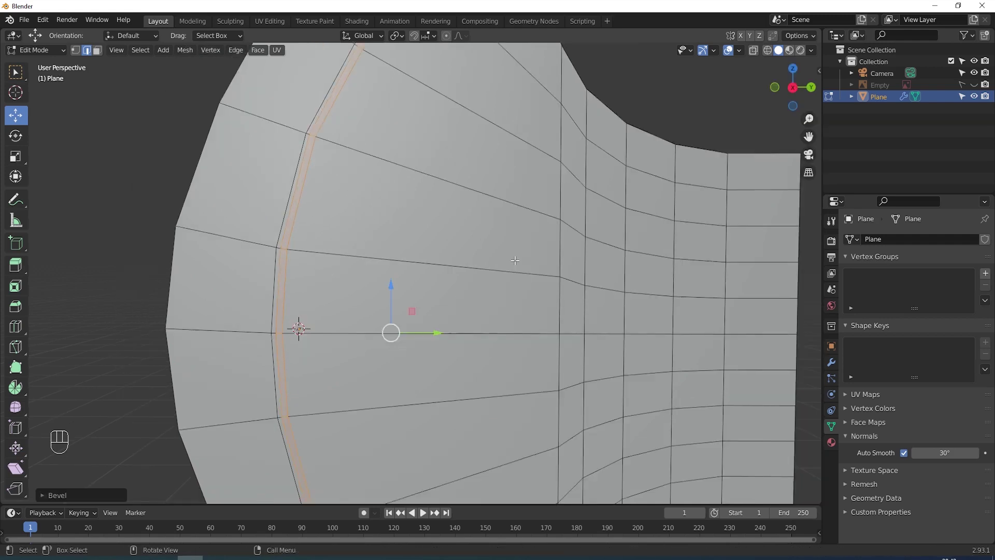
scroll(515, 261, down, 2)
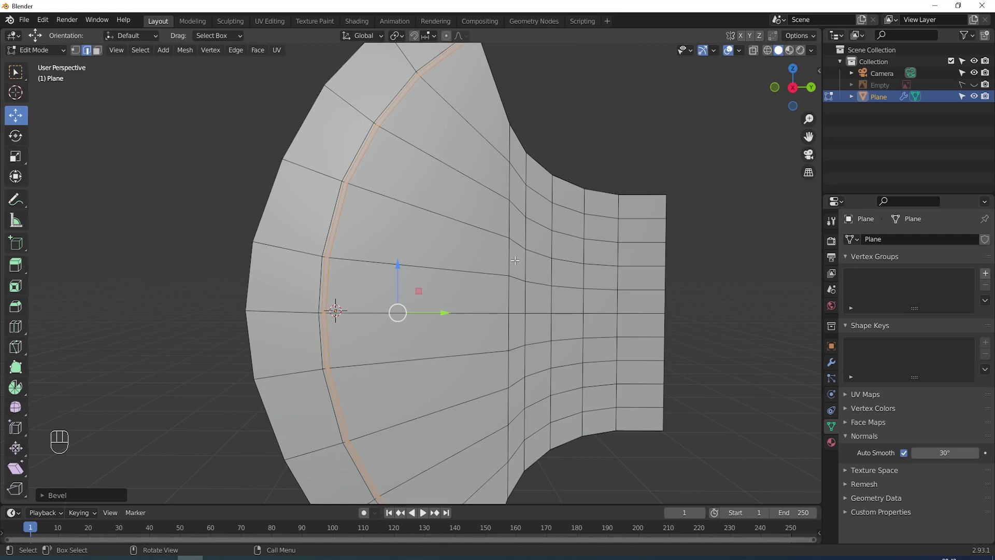
Turn on Cavity in the viewport shading with type Both in Object Mode, and return the axe head to Edit Mode.
key(Tab)
middle_drag(507, 280, 466, 280)
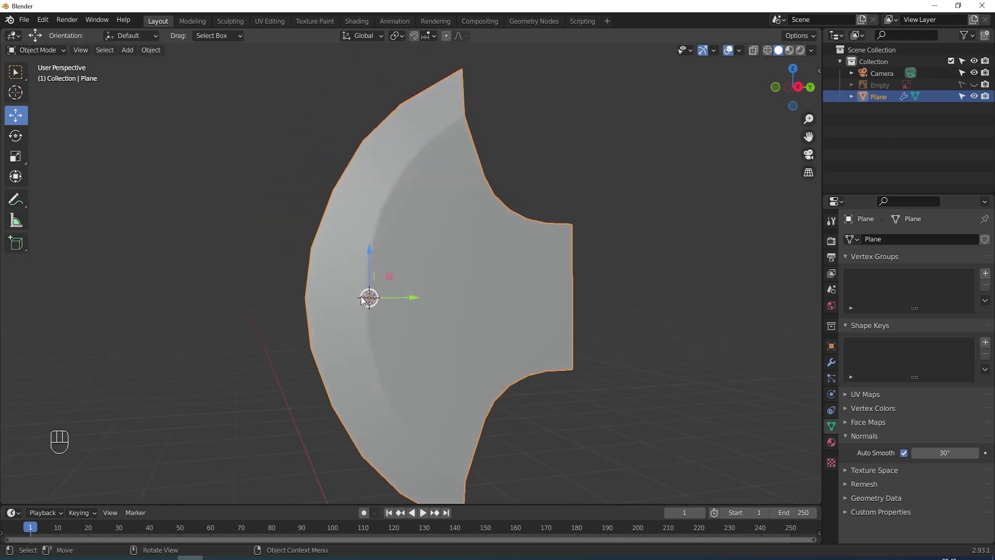
click(811, 51)
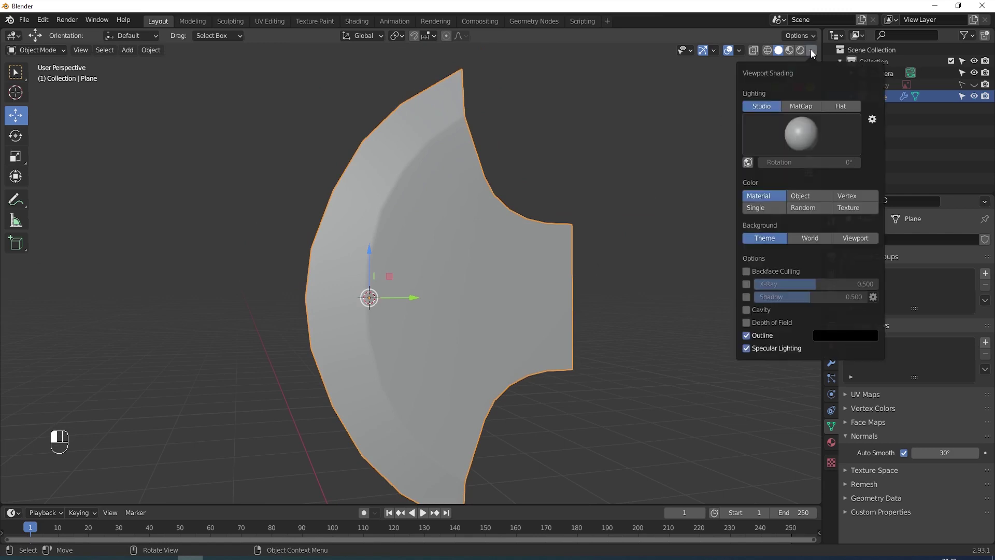
click(747, 310)
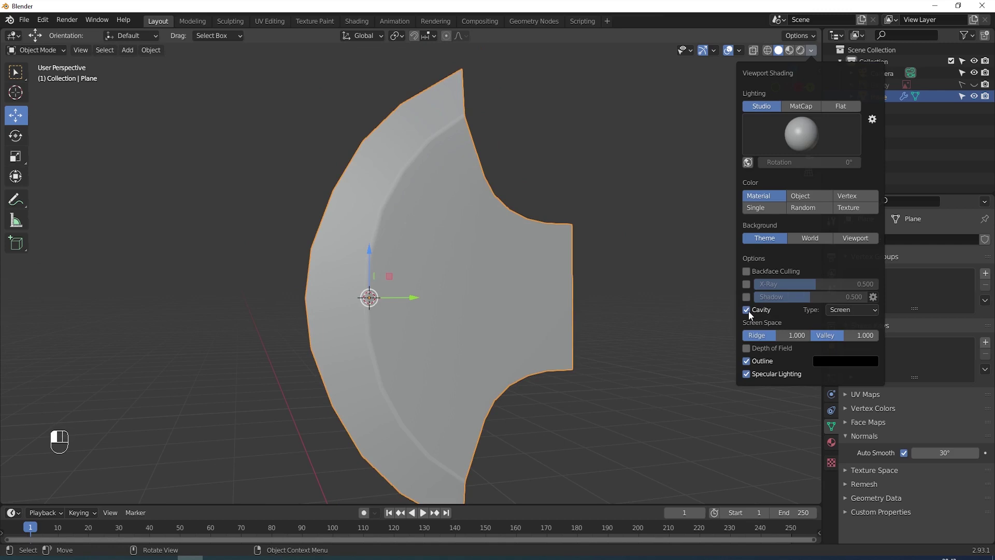
click(860, 309)
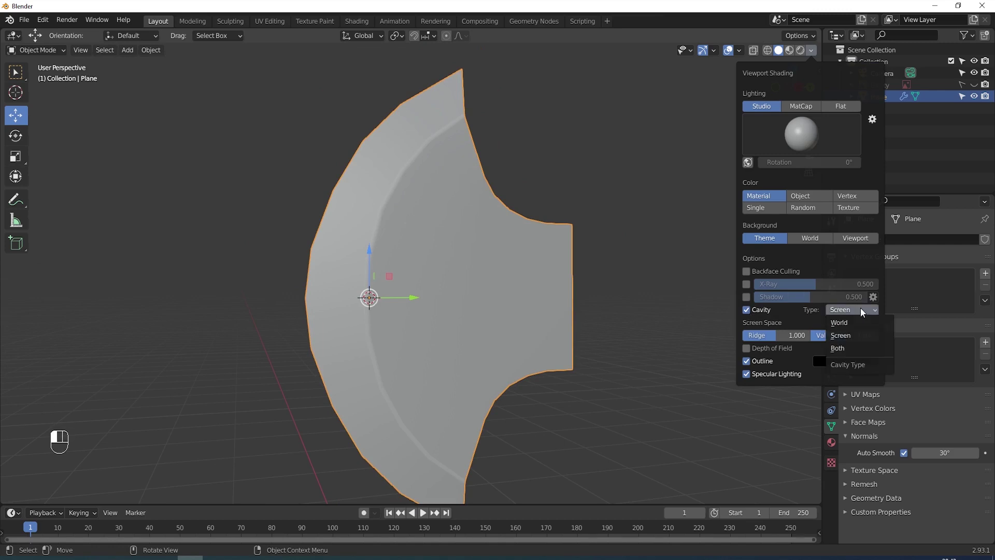
click(843, 349)
middle_drag(744, 294, 607, 214)
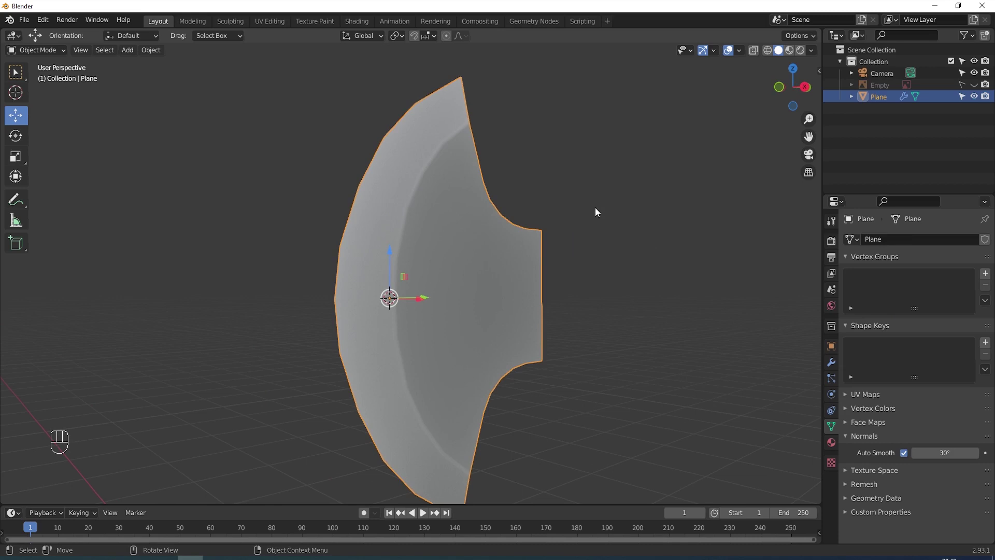
shift+middle_drag(605, 223, 600, 213)
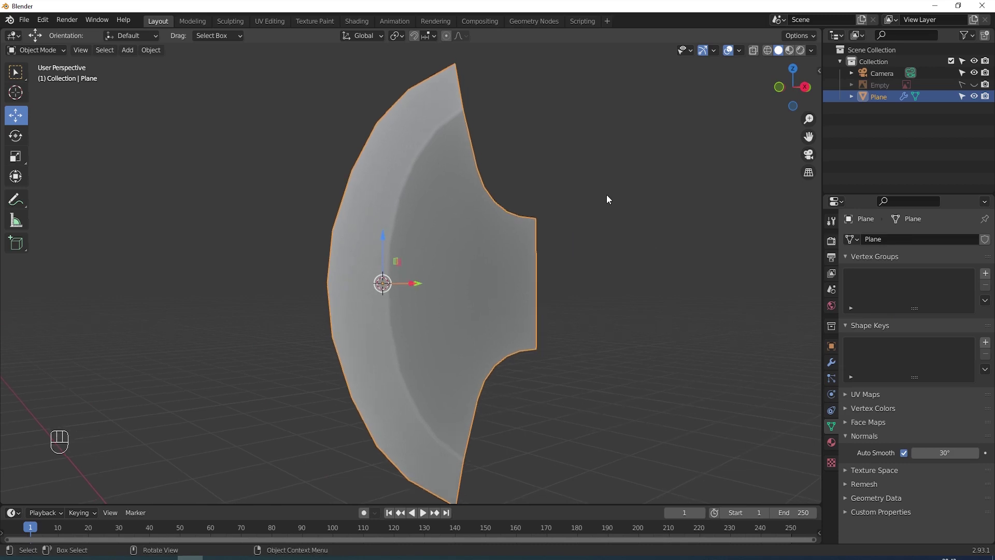
key(Tab)
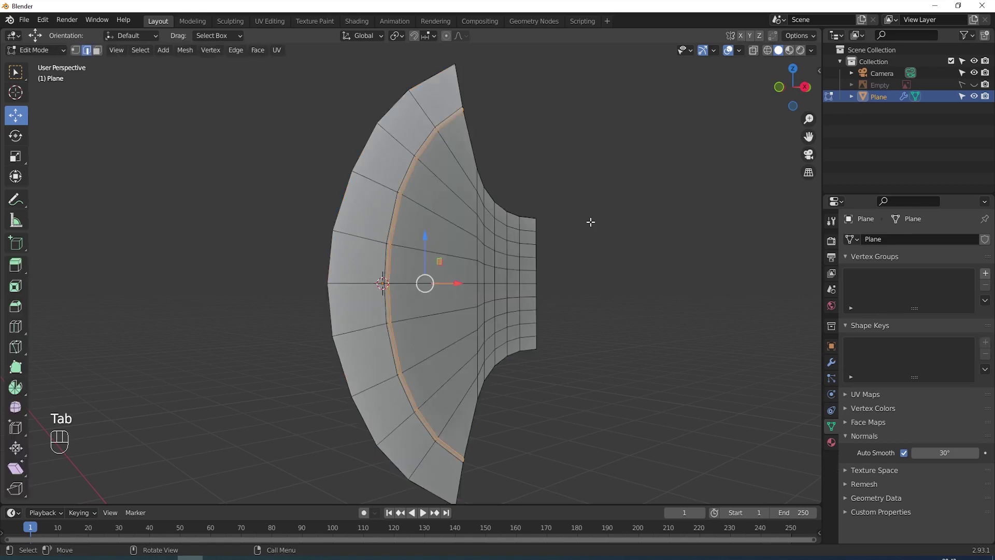
Select the side faces of the blade between the cutting bevel and the last face column at the handle end, in face select mode.
scroll(591, 222, up, 4)
scroll(564, 220, down, 2)
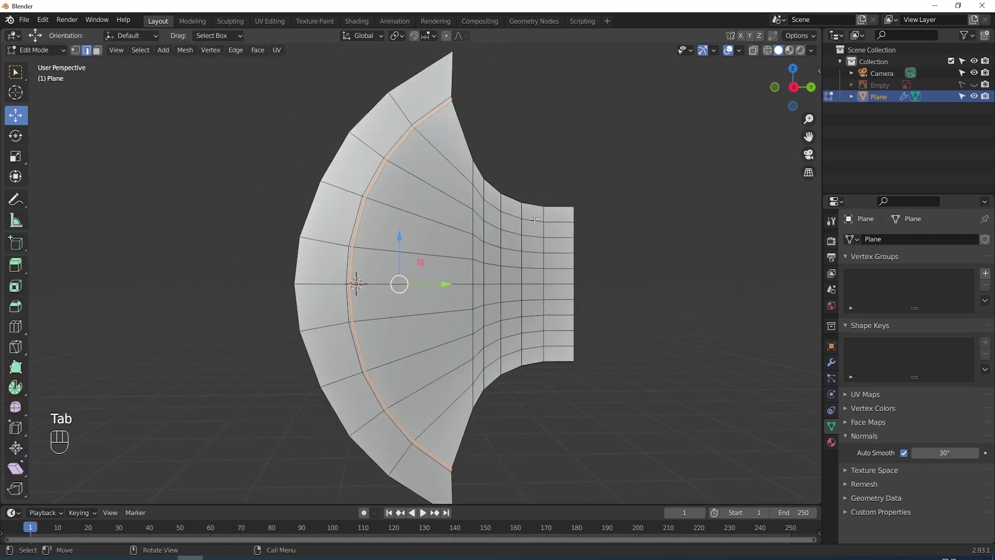
middle_drag(541, 219, 507, 227)
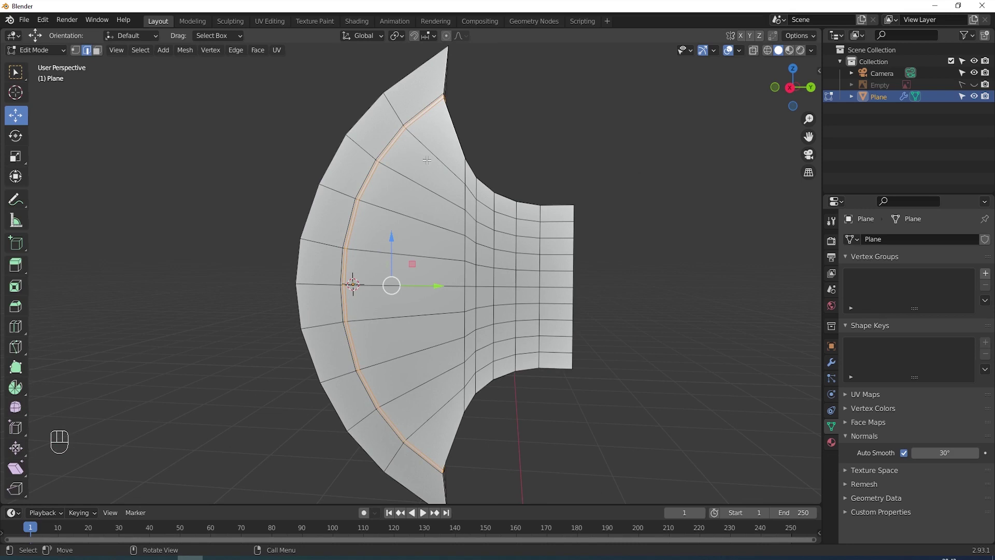
click(97, 52)
key(c)
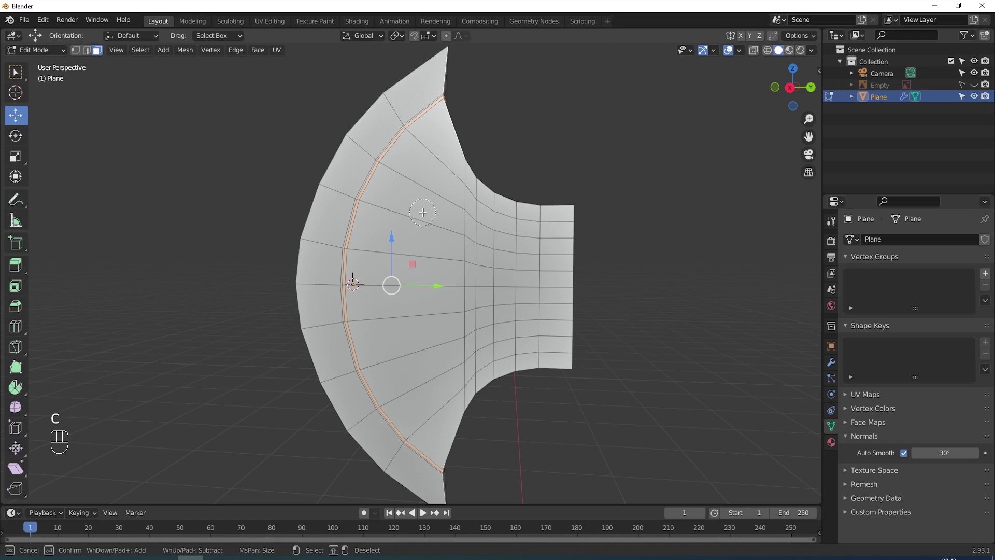
mouse_move(414, 195)
mouse_down()
mouse_move(438, 156)
mouse_move(394, 318)
mouse_move(426, 408)
mouse_move(454, 386)
mouse_move(469, 337)
mouse_move(477, 274)
mouse_move(462, 205)
mouse_move(509, 225)
mouse_move(503, 338)
mouse_move(515, 358)
mouse_move(509, 341)
mouse_move(482, 360)
mouse_up()
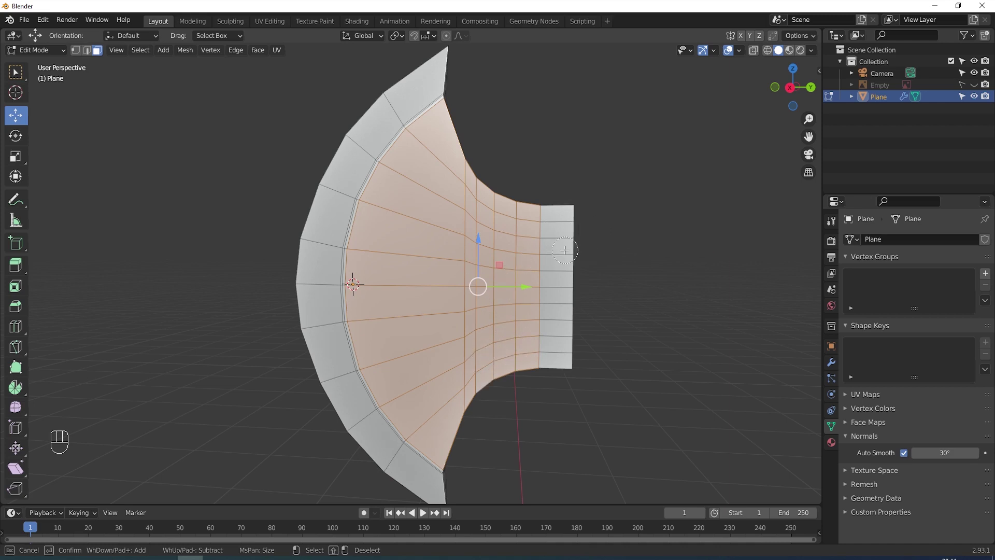
right_click(467, 243)
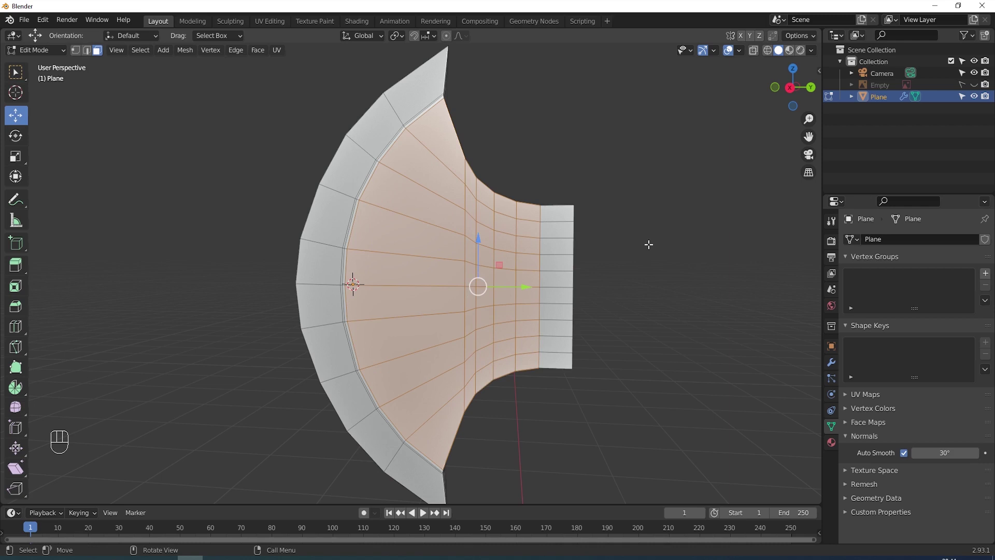
Extrude the selected side faces in place, scale them to about 0.88, and shift them along Y toward the cutting bevel.
key(e)
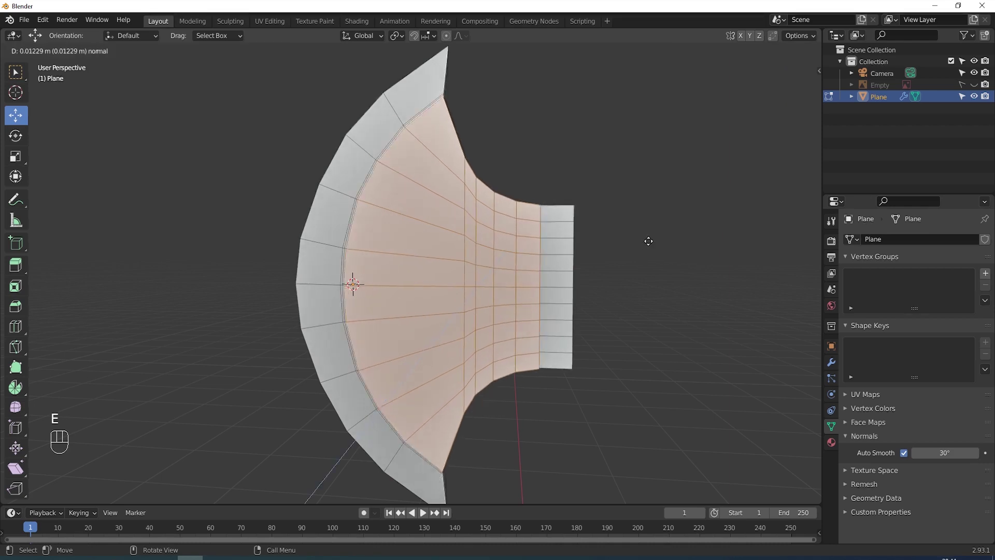
right_click(650, 241)
key(s)
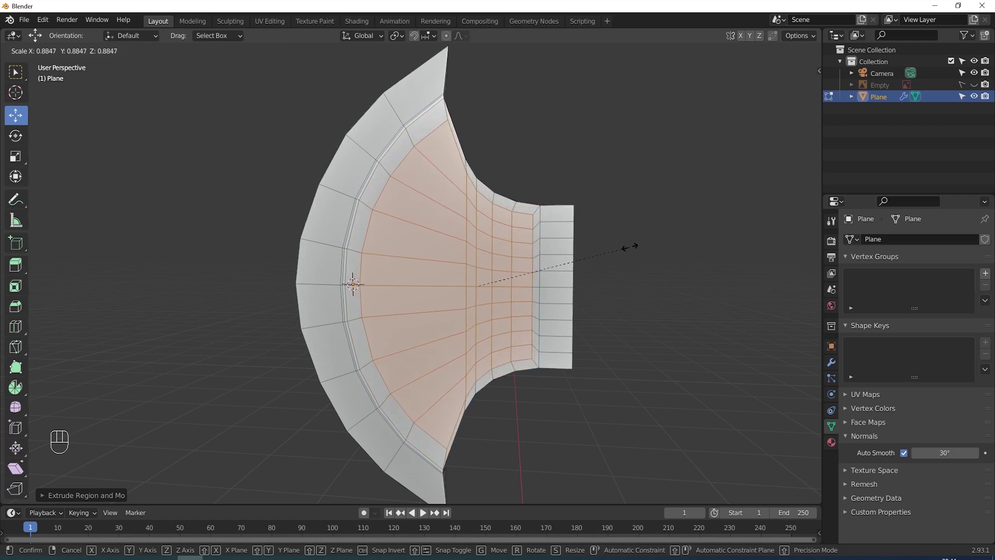
click(630, 247)
drag(528, 287, 518, 290)
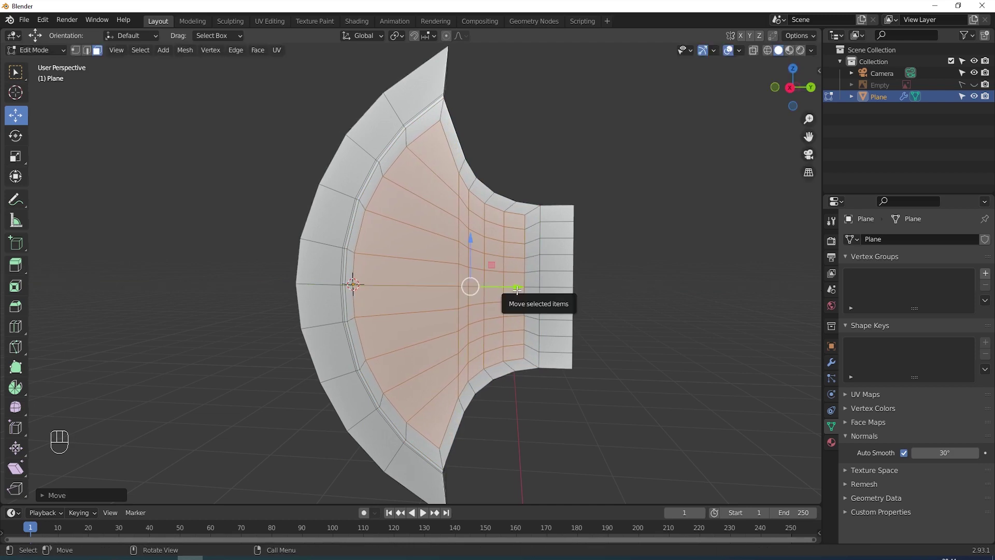
Extrude the inset panel faces in place again, scale them to about 0.97, and nudge them along Y to even the border.
key(e)
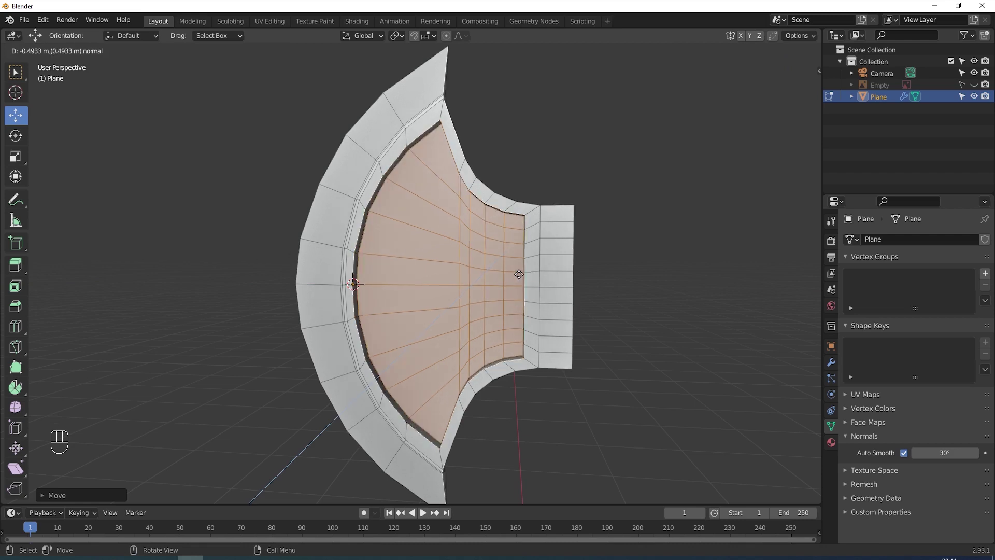
right_click(518, 277)
key(s)
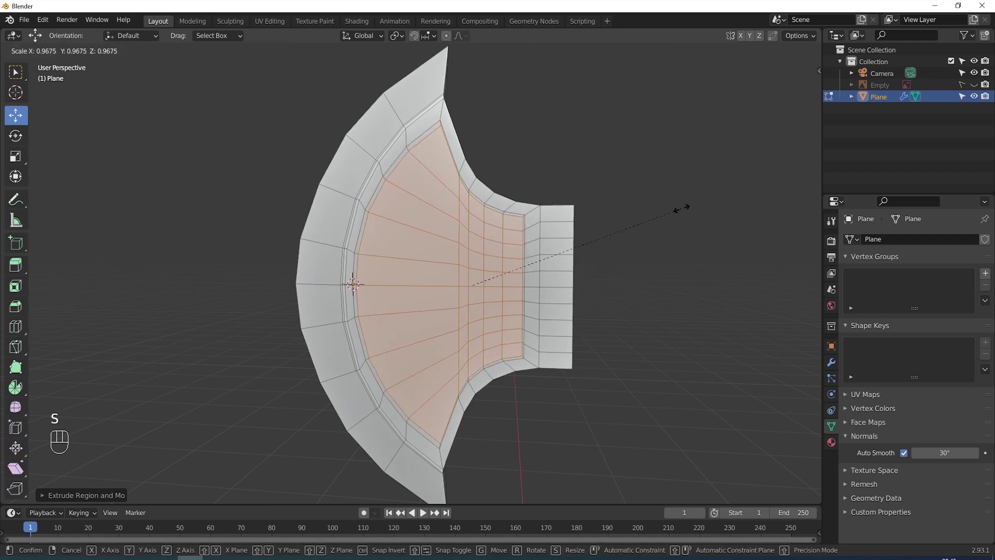
click(681, 208)
drag(519, 286, 523, 287)
Move the inner panel faces slightly inward along X to recess them into the blade's side.
middle_drag(612, 284, 669, 220)
scroll(670, 228, up, 2)
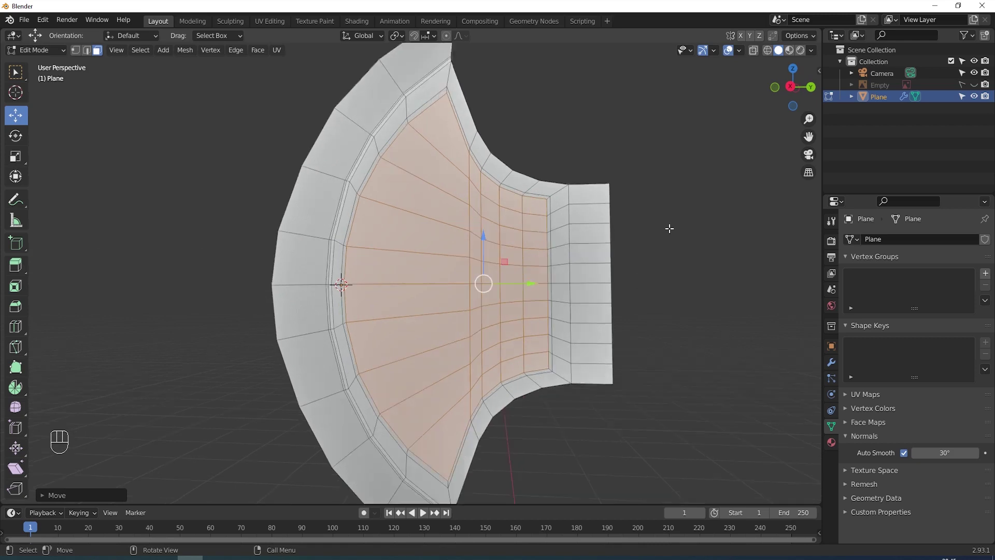
scroll(670, 228, down, 1)
middle_drag(685, 240, 366, 339)
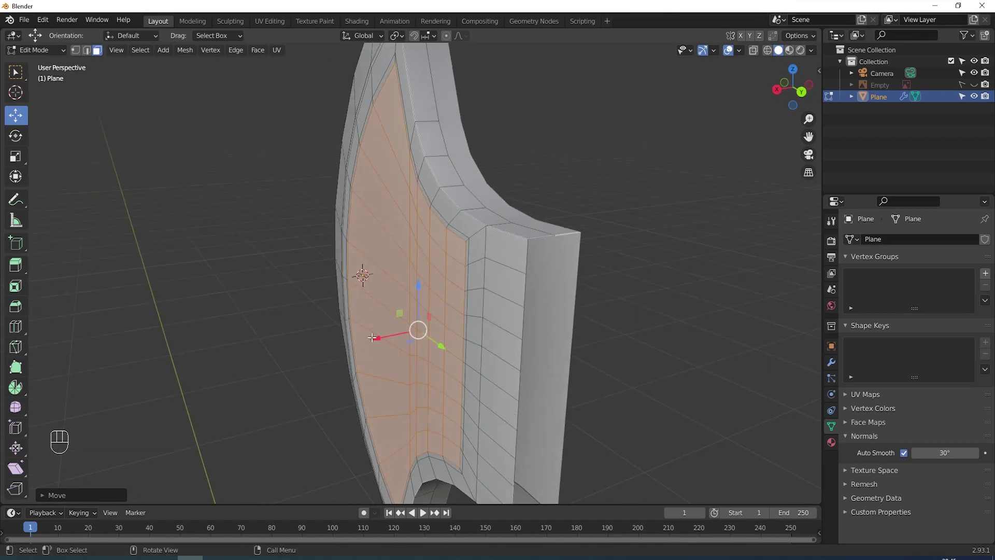
drag(374, 338, 377, 337)
middle_drag(377, 337, 571, 329)
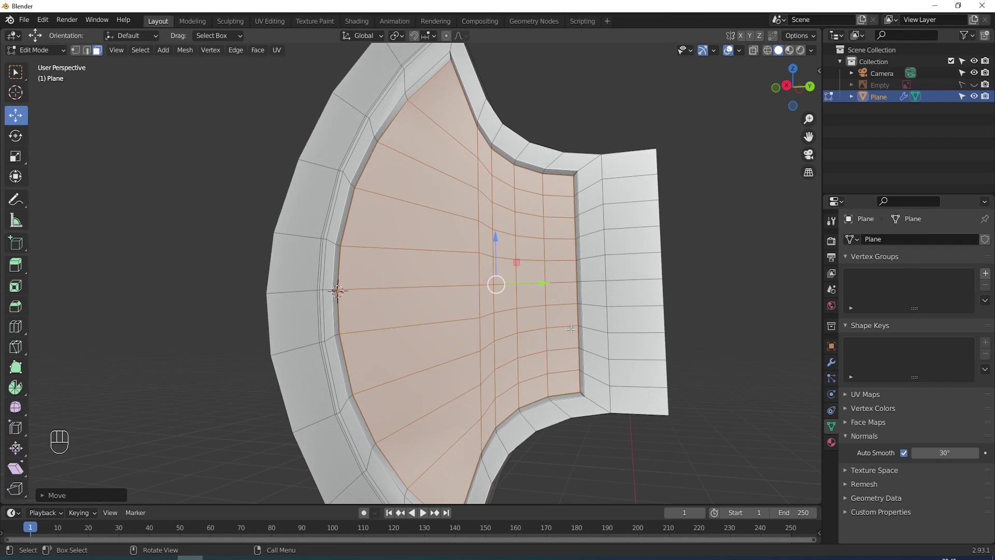
Check the recess in Object Mode, sink the panel faces slightly deeper along X, and return to Object Mode.
key(Tab)
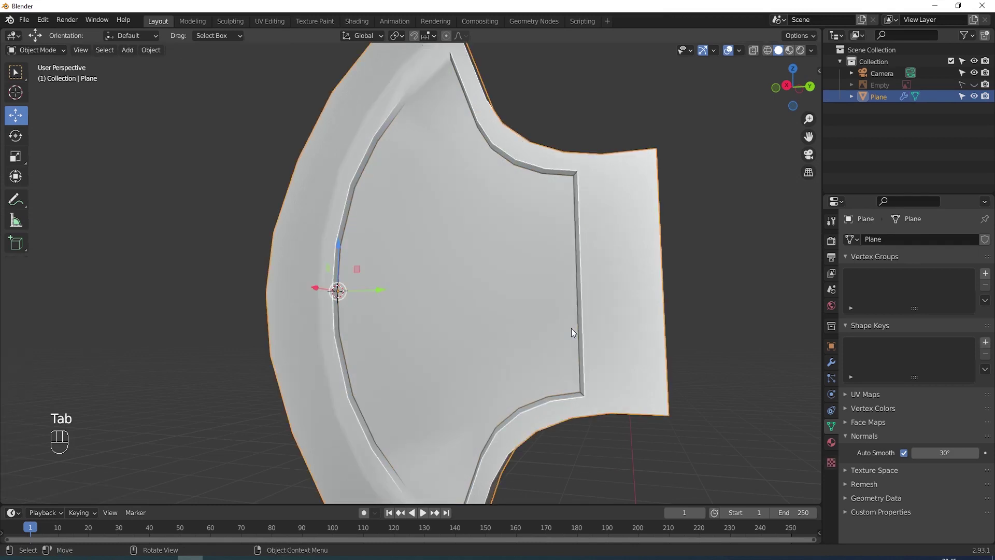
middle_drag(572, 328, 515, 256)
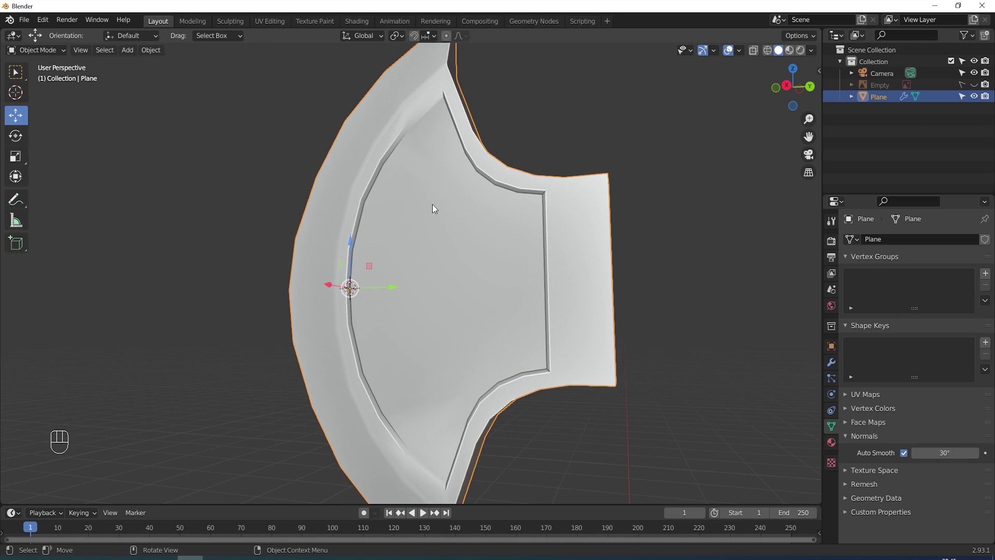
key(Tab)
middle_drag(559, 258, 420, 280)
scroll(519, 273, up, 5)
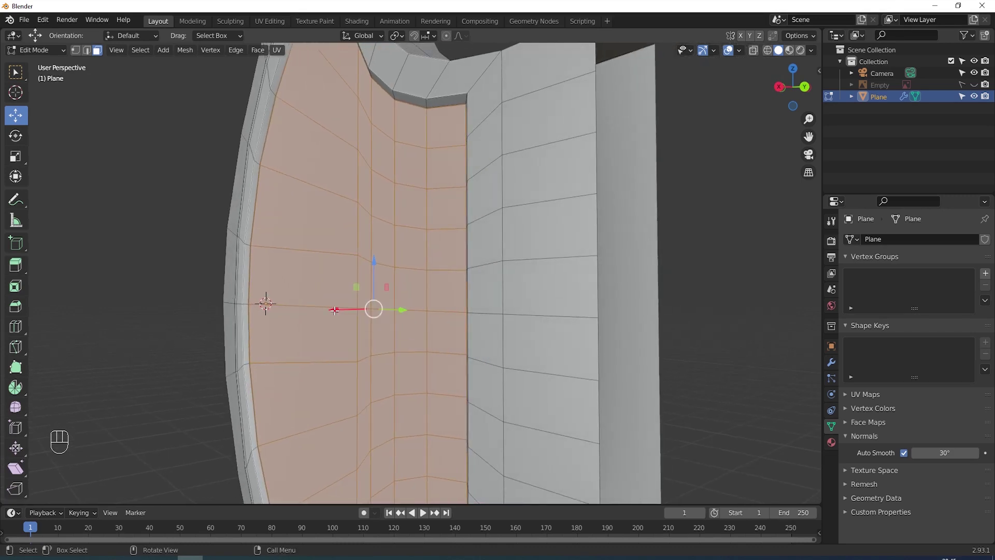
drag(335, 310, 339, 309)
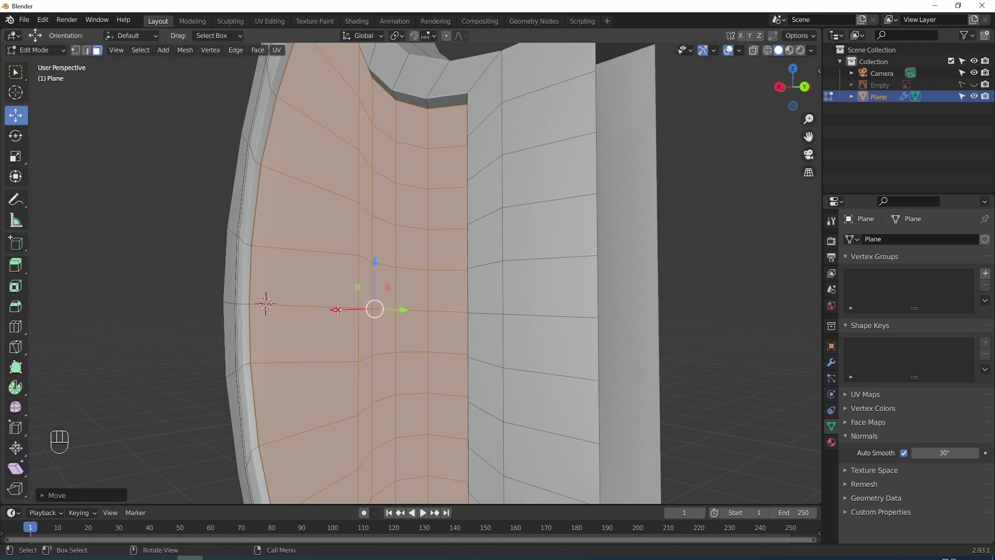
scroll(343, 302, down, 3)
middle_drag(344, 303, 476, 248)
key(Tab)
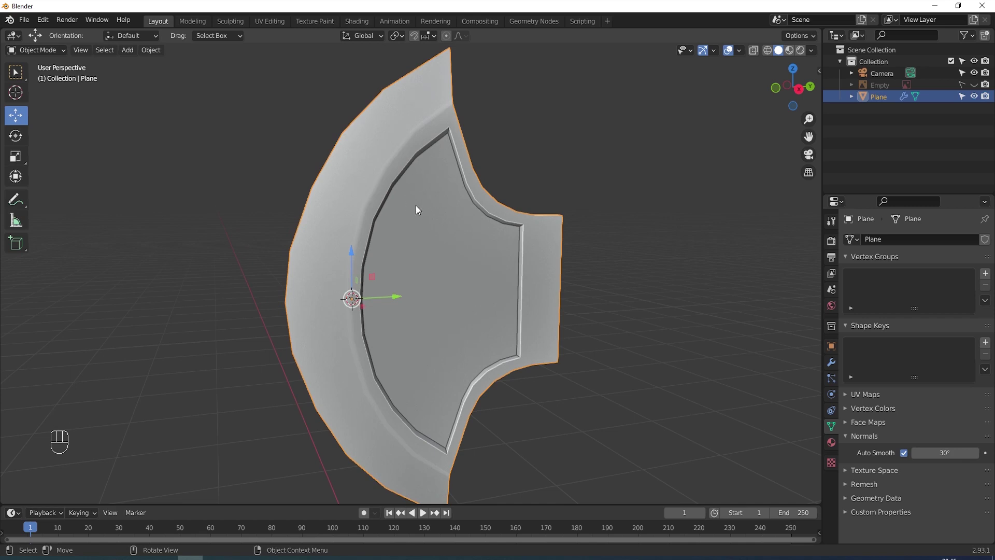
Show the Empty reference image in right orthographic view and move the axe head along Y away from the handle.
scroll(414, 207, down, 3)
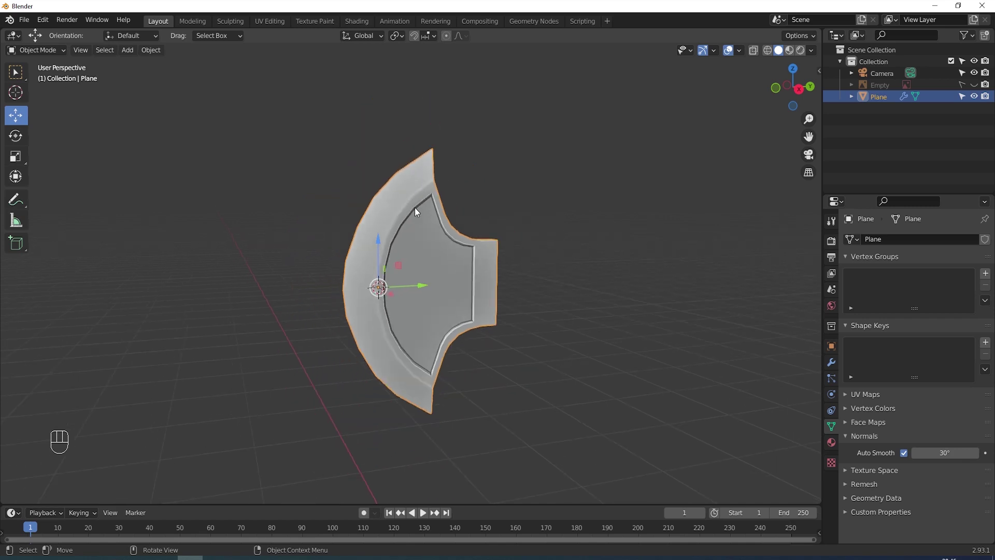
click(975, 85)
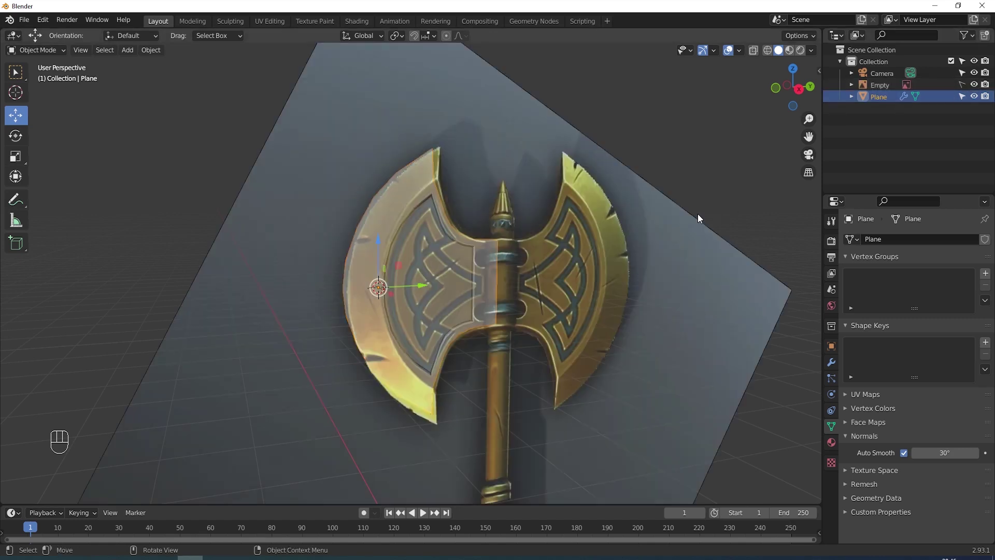
key(KP_3)
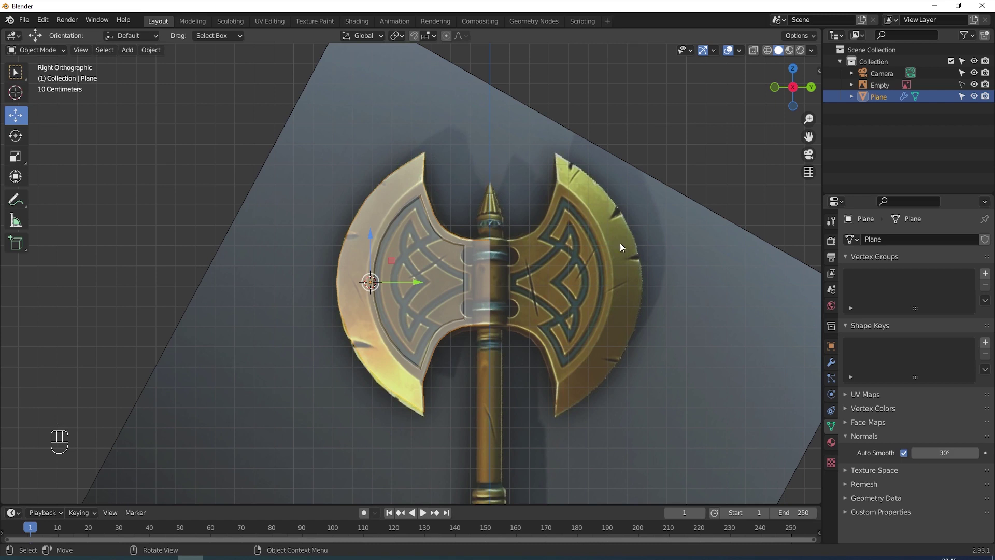
drag(416, 281, 390, 281)
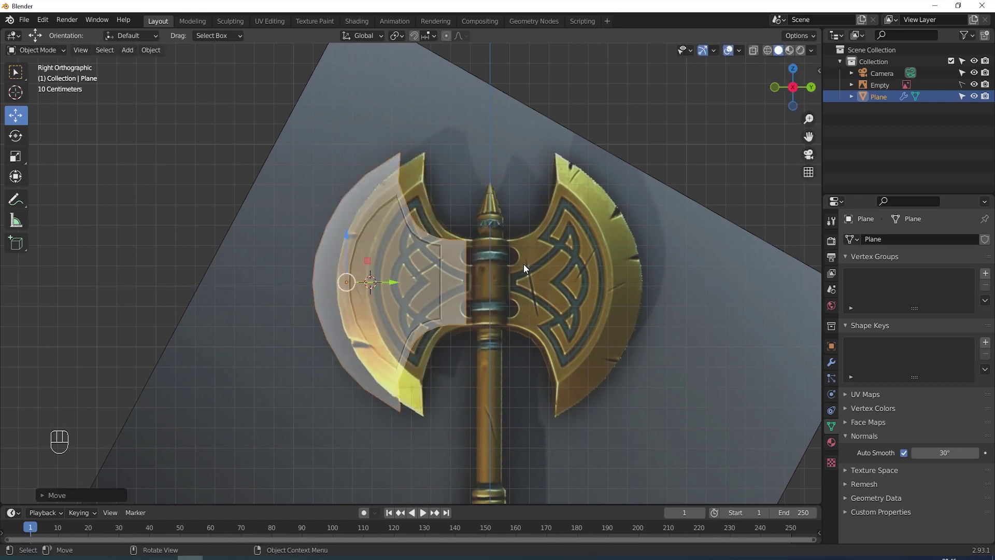
Add a cylinder mesh and scale its geometry to about 0.1 in Edit Mode.
scroll(524, 263, up, 3)
shift+middle_drag(517, 266, 464, 216)
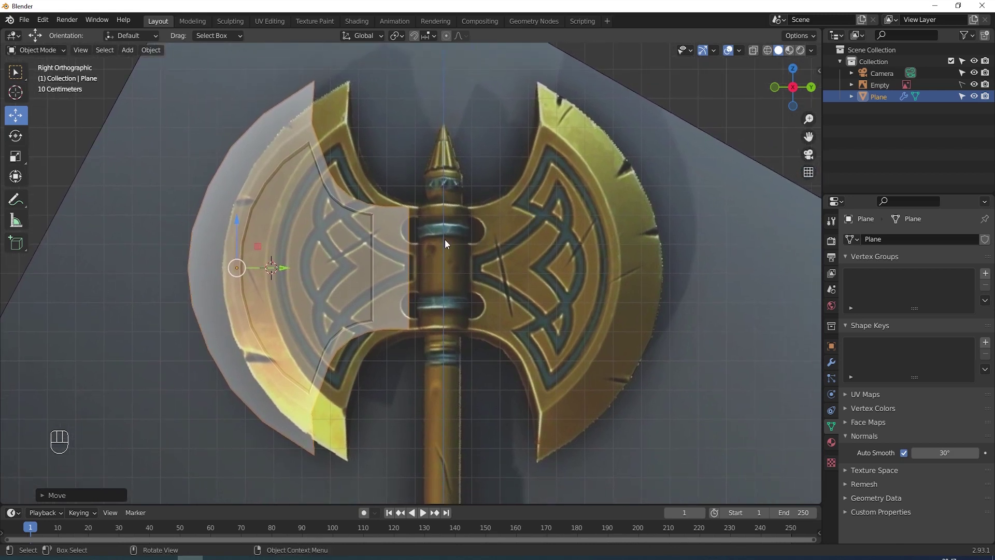
key(shift+a)
mouse_move(445, 240)
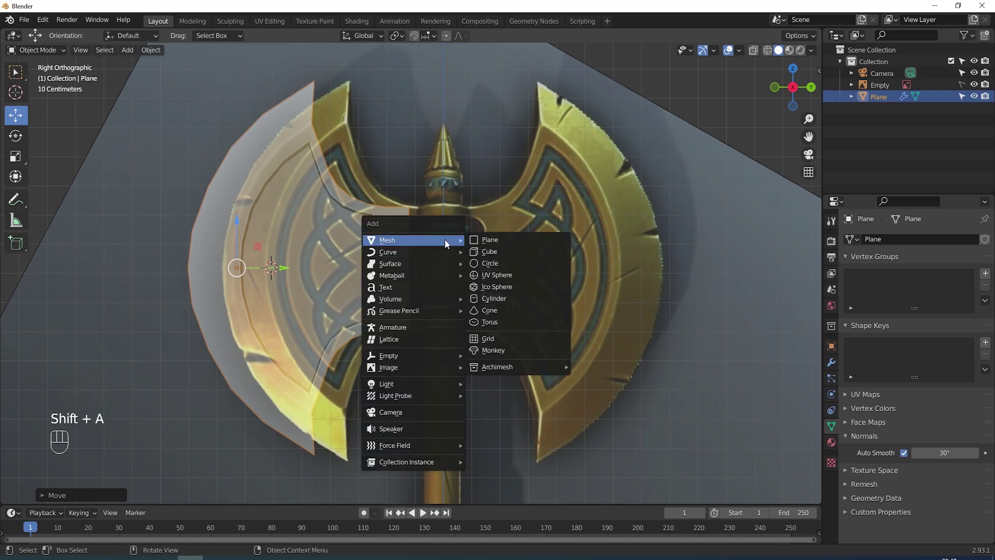
click(491, 298)
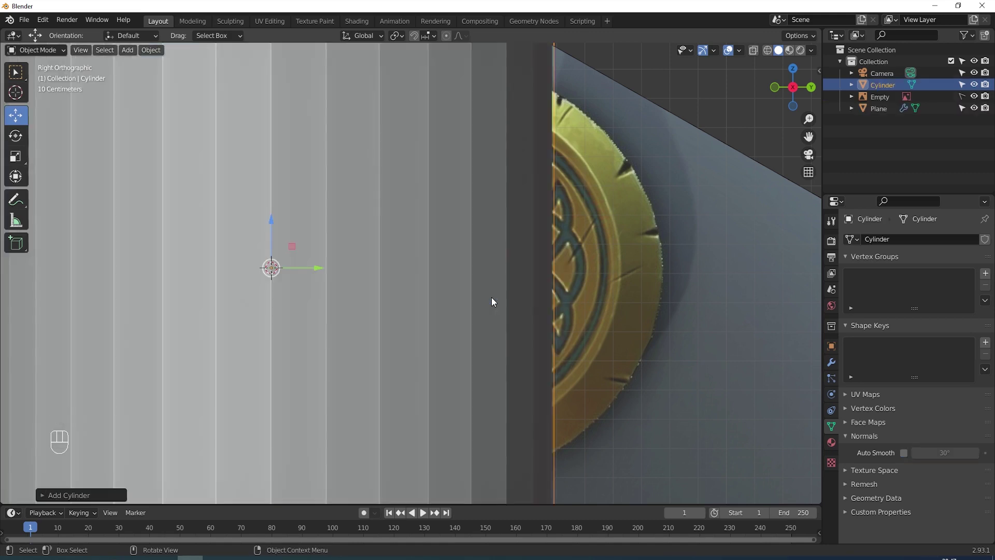
scroll(491, 297, down, 3)
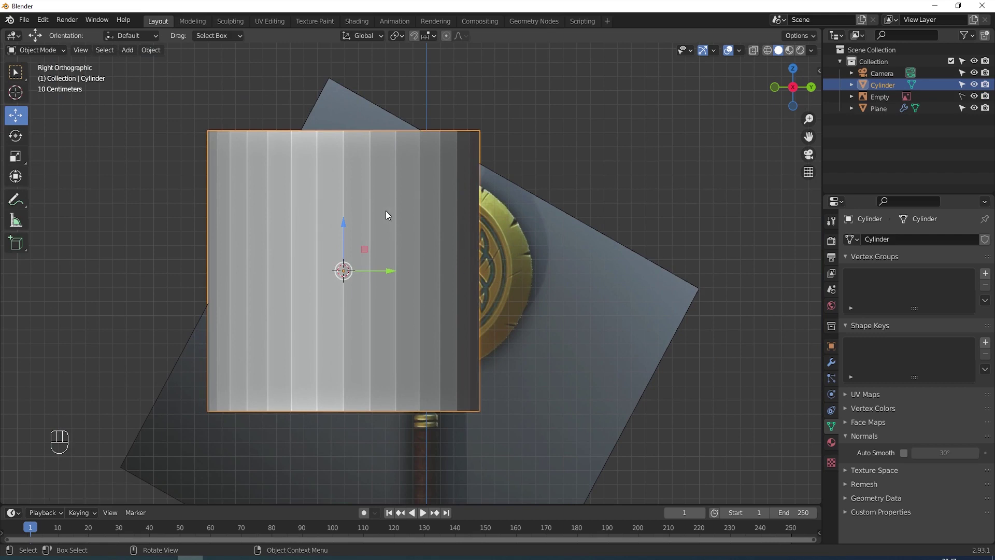
key(Tab)
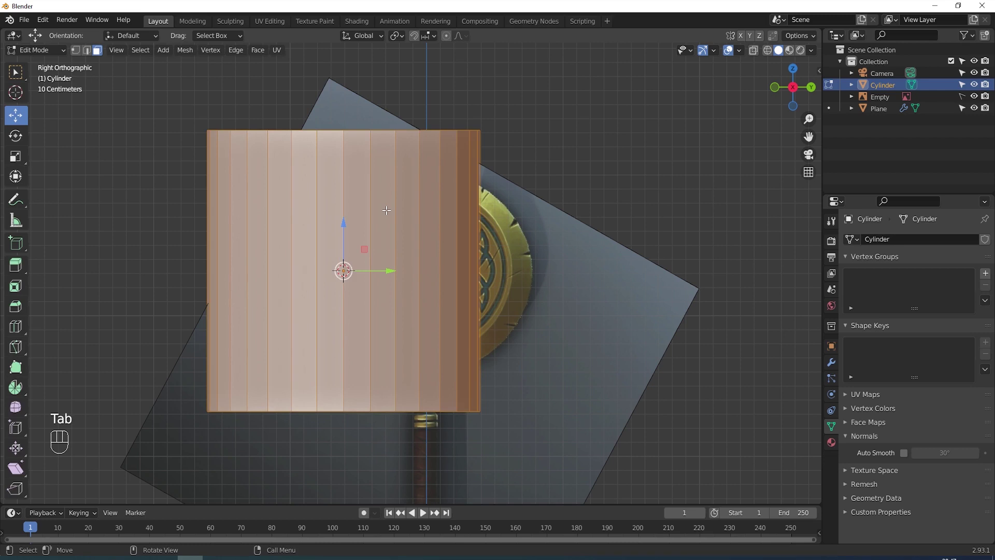
key(s)
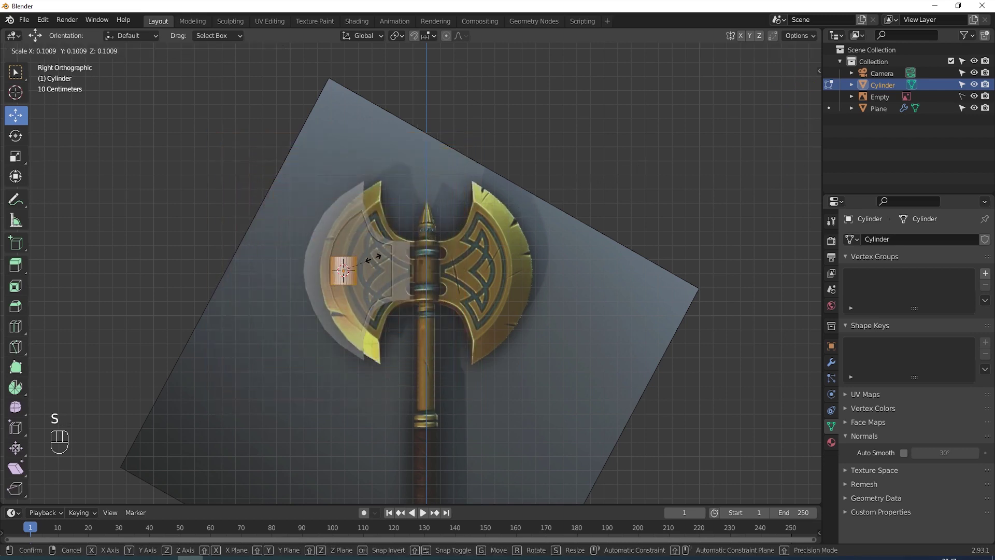
click(368, 259)
Move the cylinder's geometry along Y onto the handle between the two teal rings and scale it up to about 1.1.
scroll(368, 259, up, 5)
shift+middle_drag(528, 261, 468, 265)
drag(198, 268, 505, 254)
key(s)
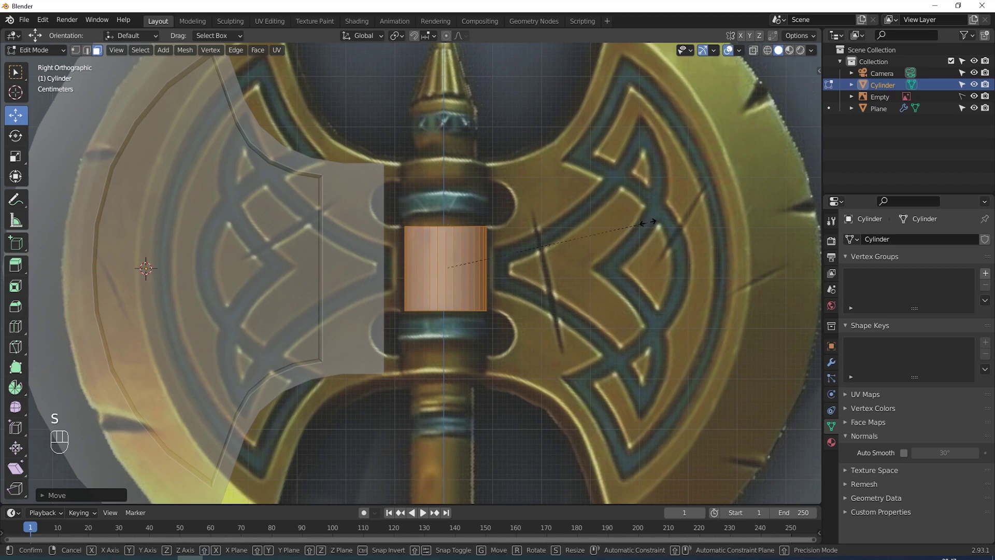
right_click(654, 225)
key(a)
key(s)
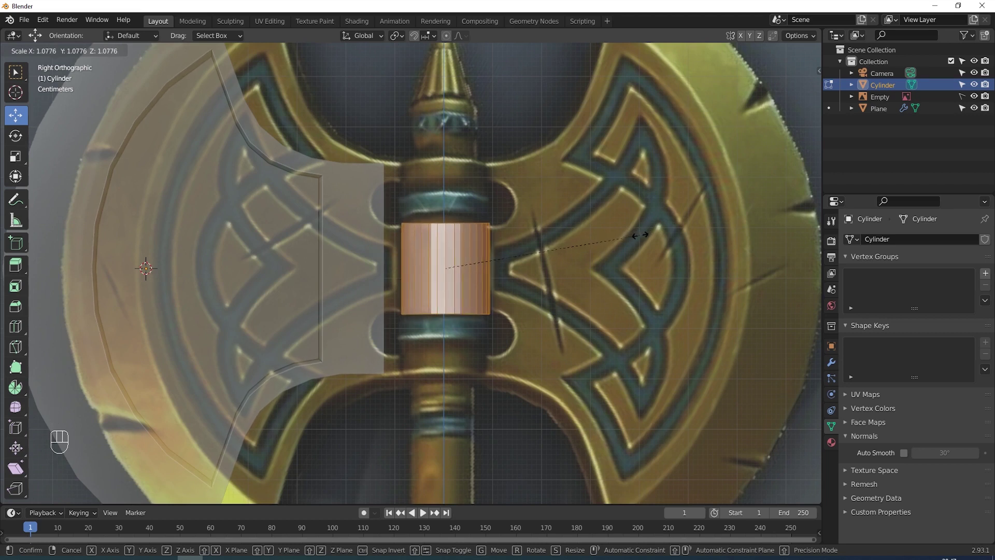
click(643, 236)
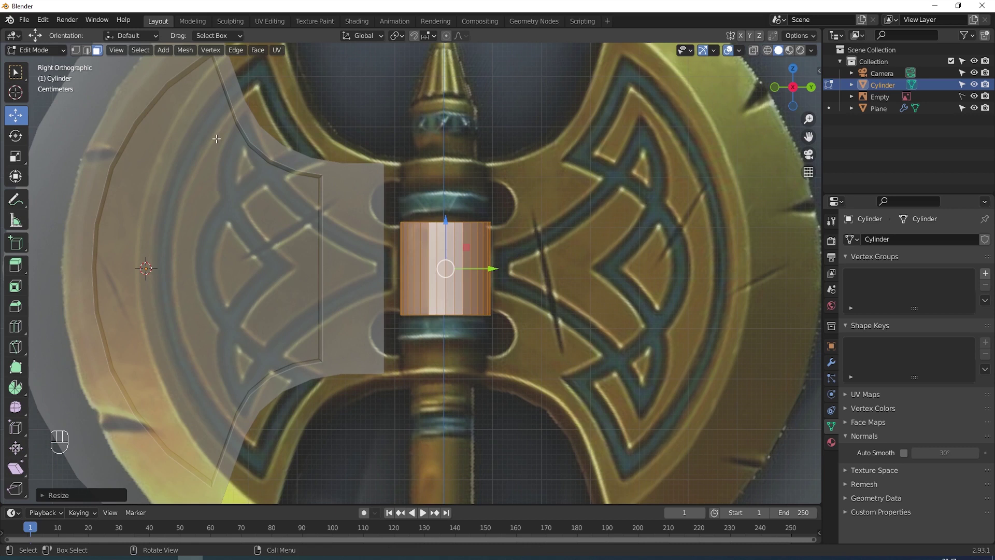
Move the cylinder's top and bottom edge loops along Z to stretch it to the full height of the axe head's central socket.
click(86, 51)
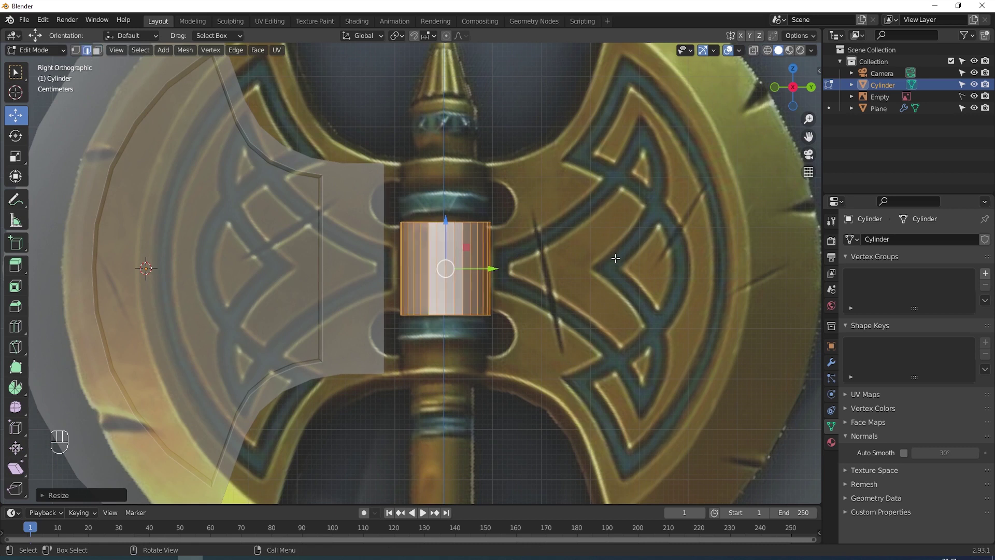
scroll(565, 234, up, 3)
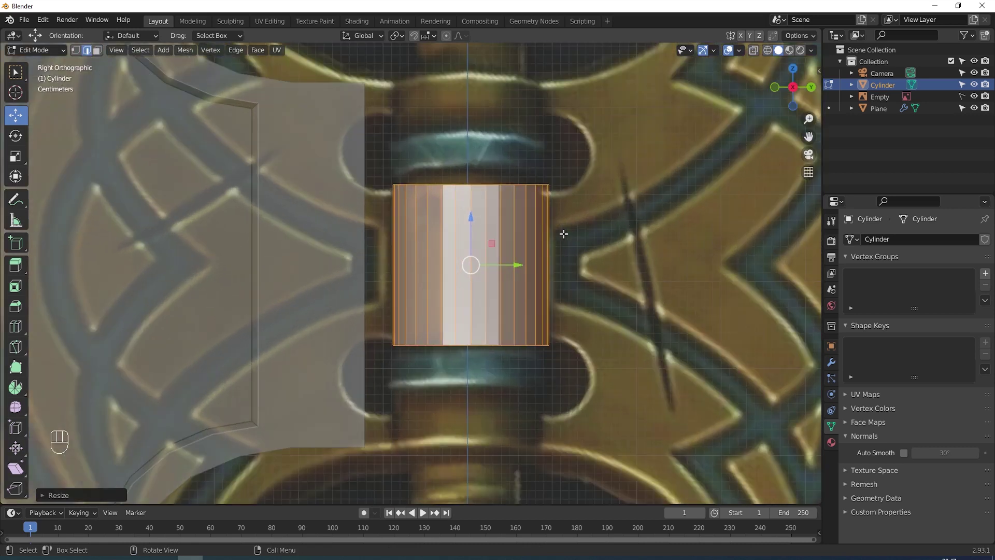
click(599, 145)
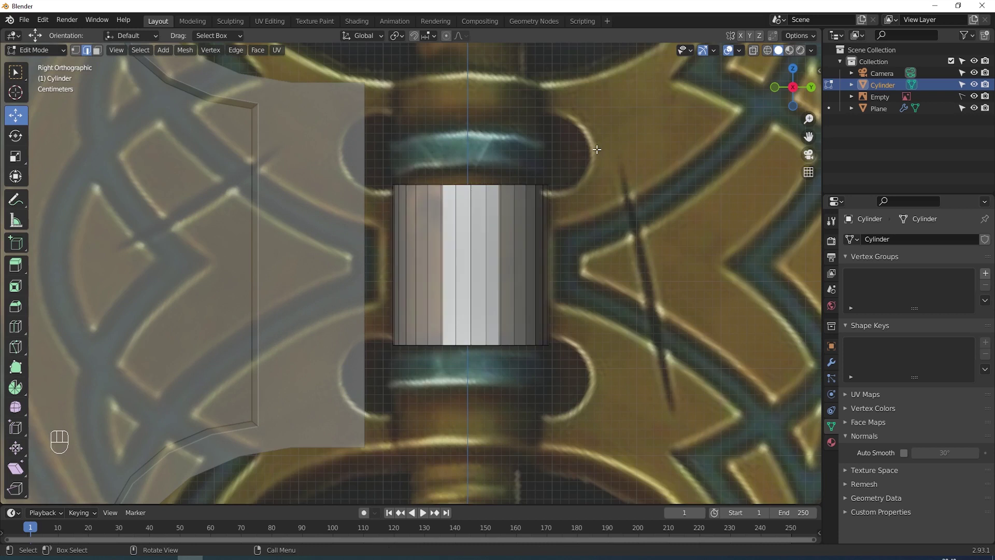
alt+click(434, 185)
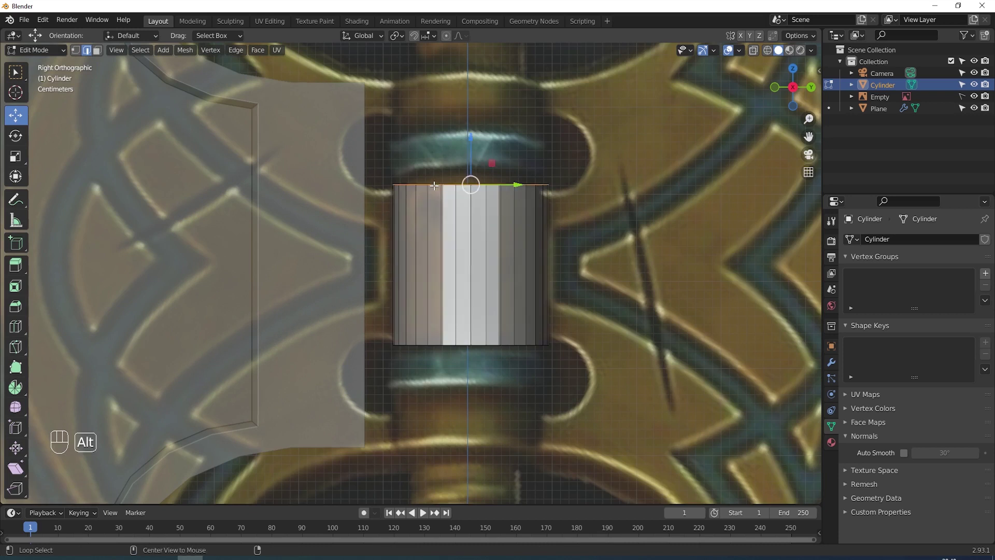
middle_drag(577, 151, 572, 199)
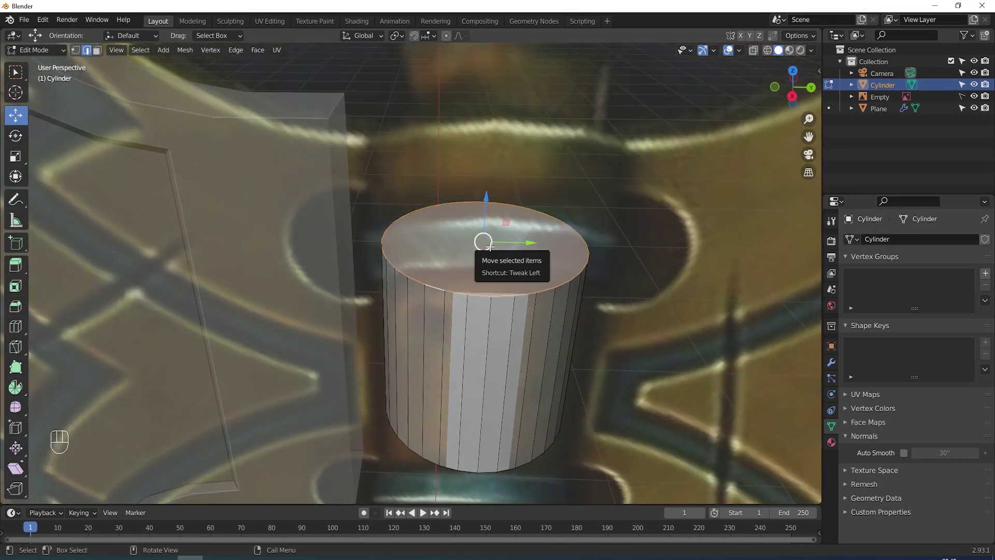
key(KP_3)
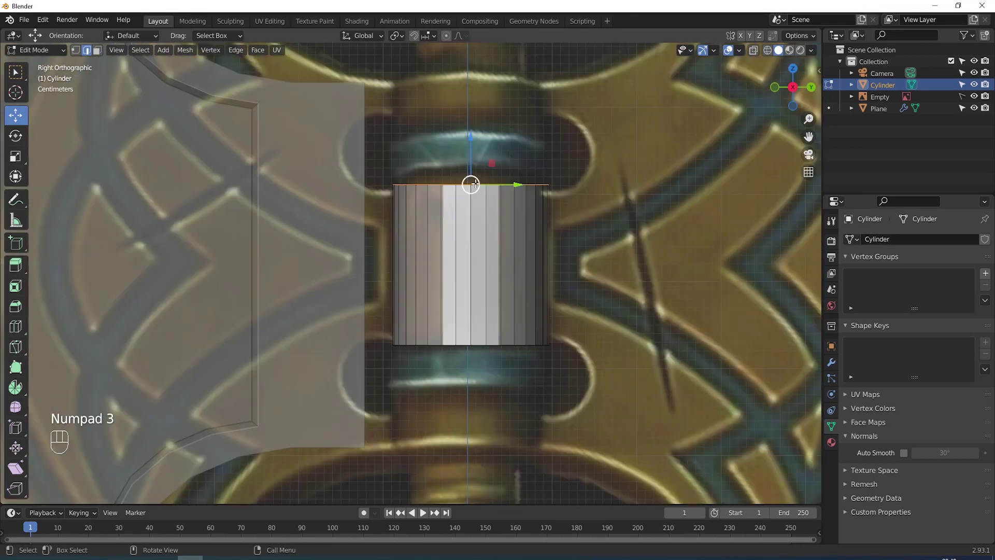
drag(471, 153, 464, 54)
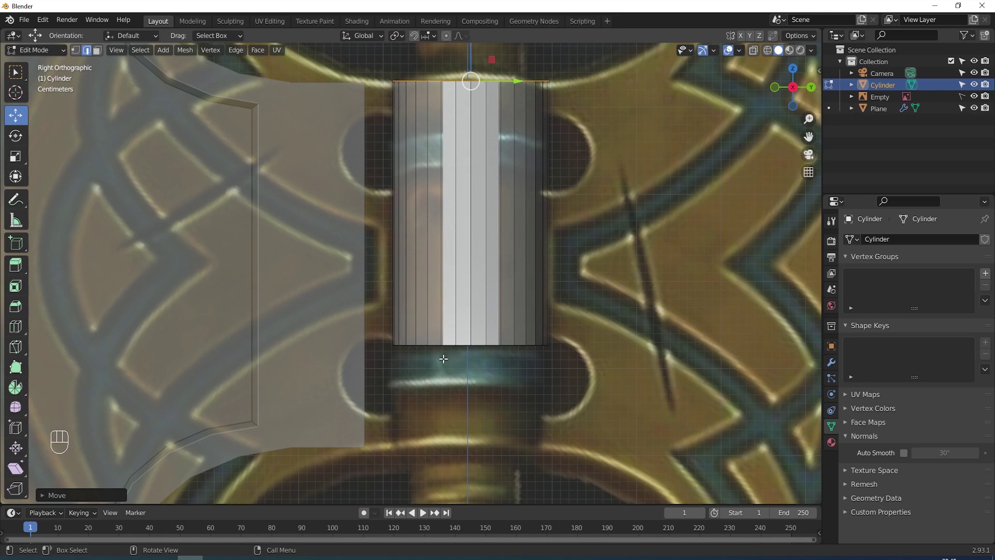
alt+click(433, 344)
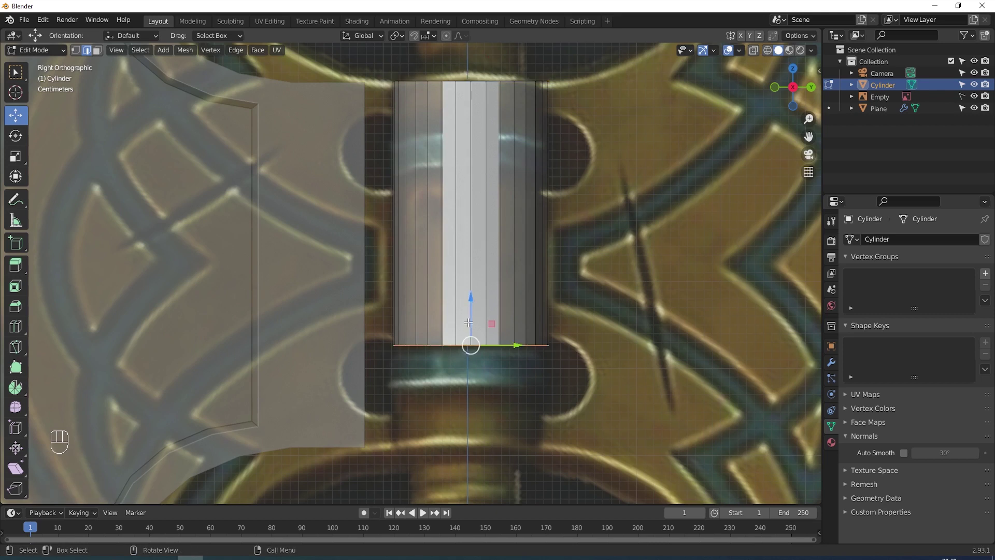
drag(471, 296, 467, 402)
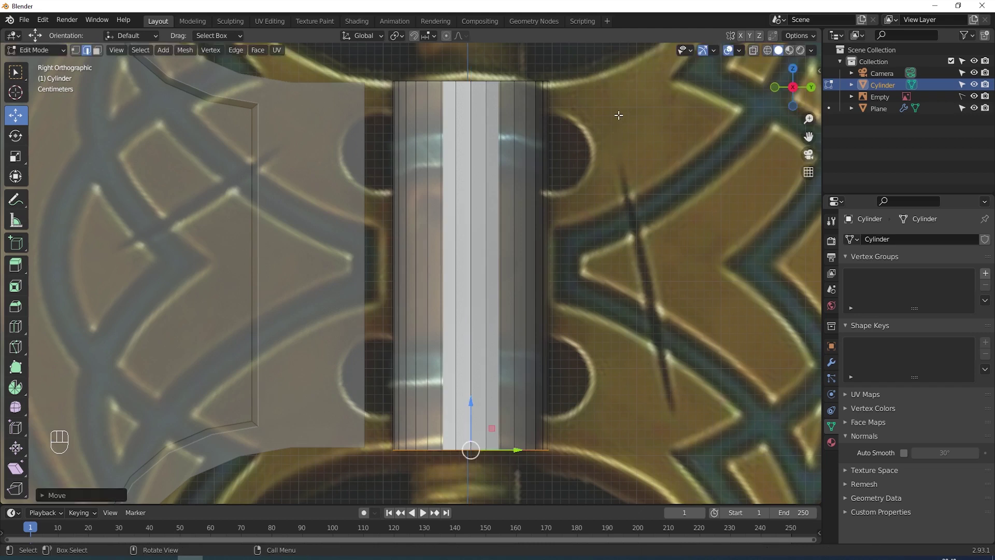
Inset the cylinder's top face by about 0.025 m and raise it slightly along Z to form a sloped shoulder.
shift+middle_drag(619, 115, 590, 306)
scroll(595, 295, down, 2)
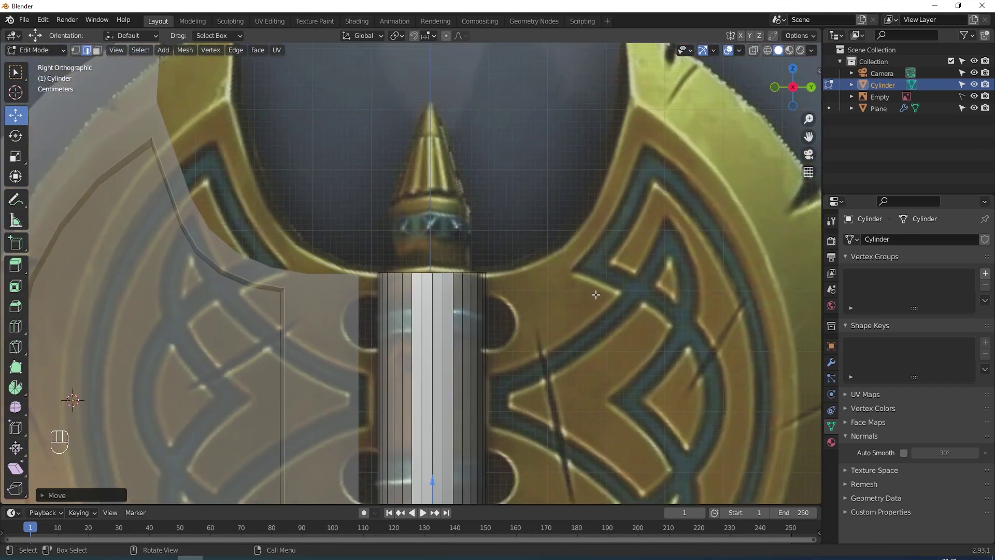
scroll(595, 295, down, 2)
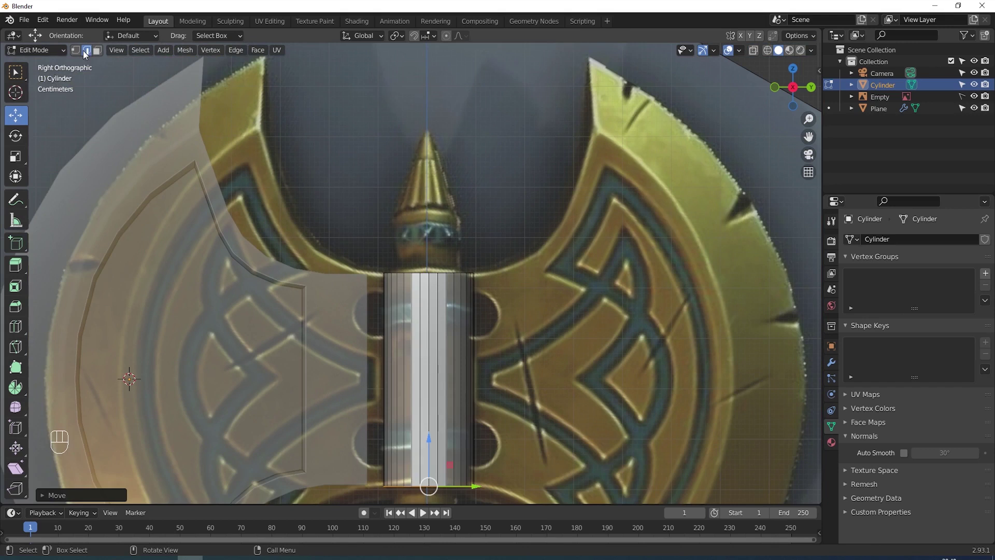
click(97, 50)
middle_drag(471, 202, 490, 240)
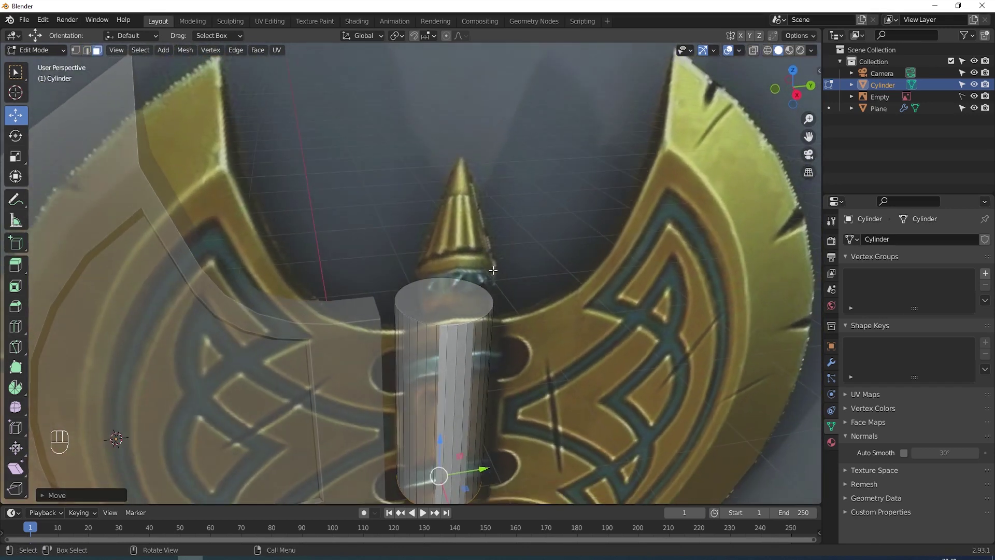
click(451, 297)
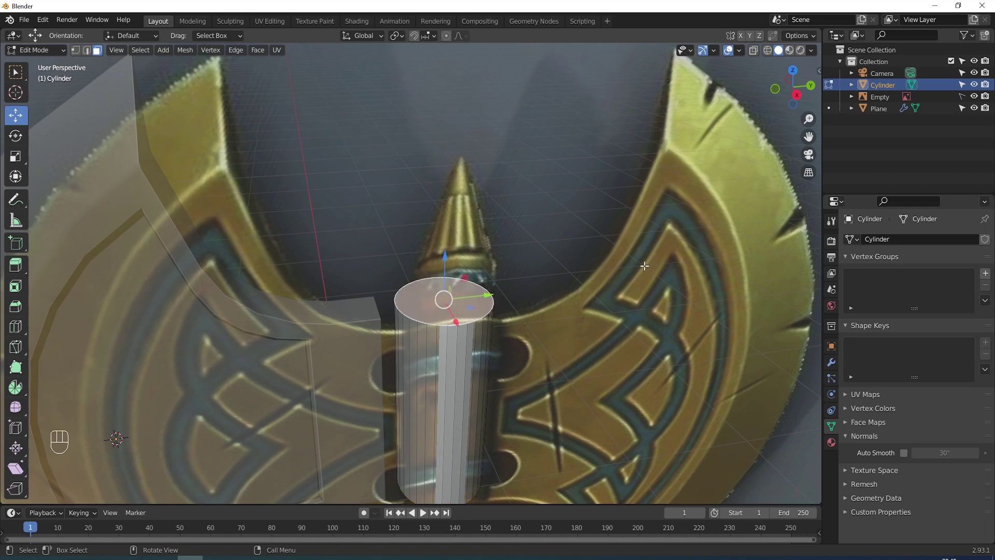
key(i)
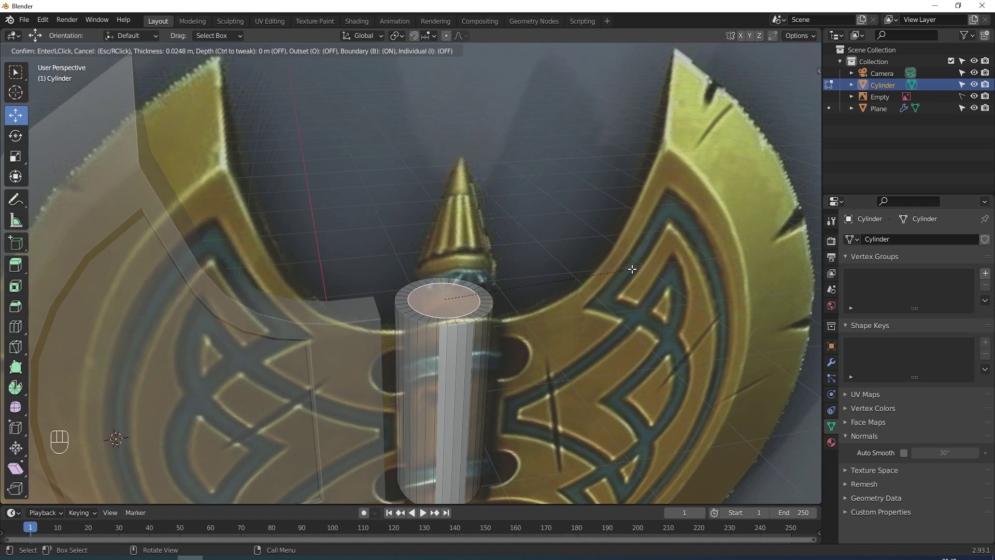
click(632, 269)
key(KP_3)
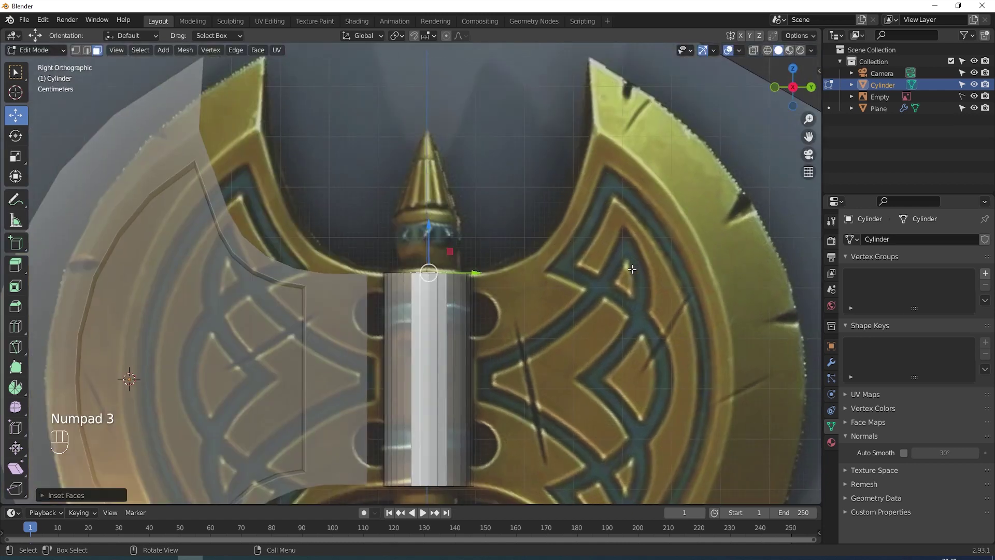
drag(430, 247, 428, 229)
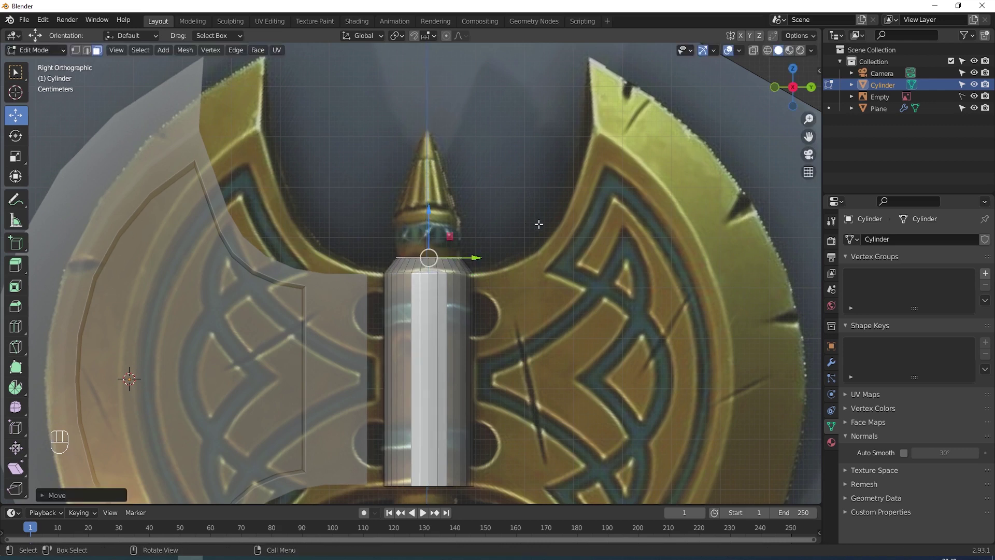
Extrude the top face up to the base of the reference spike and again to its tip, scaling the end face to 0.
key(e)
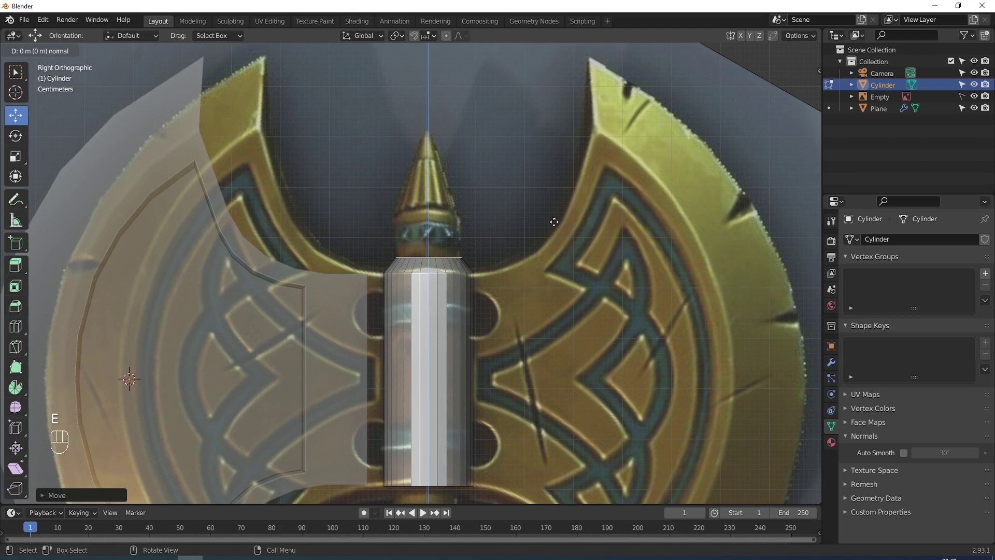
click(554, 168)
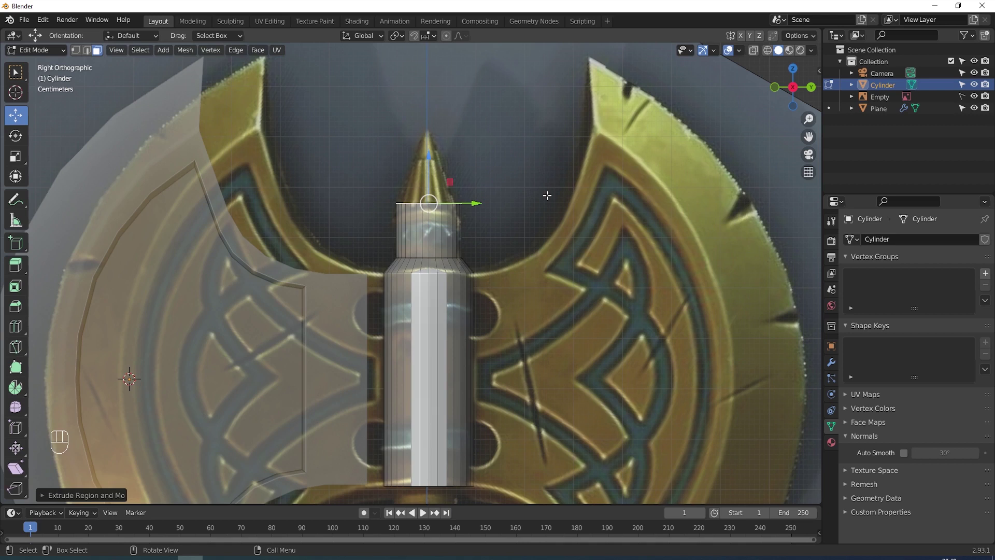
key(e)
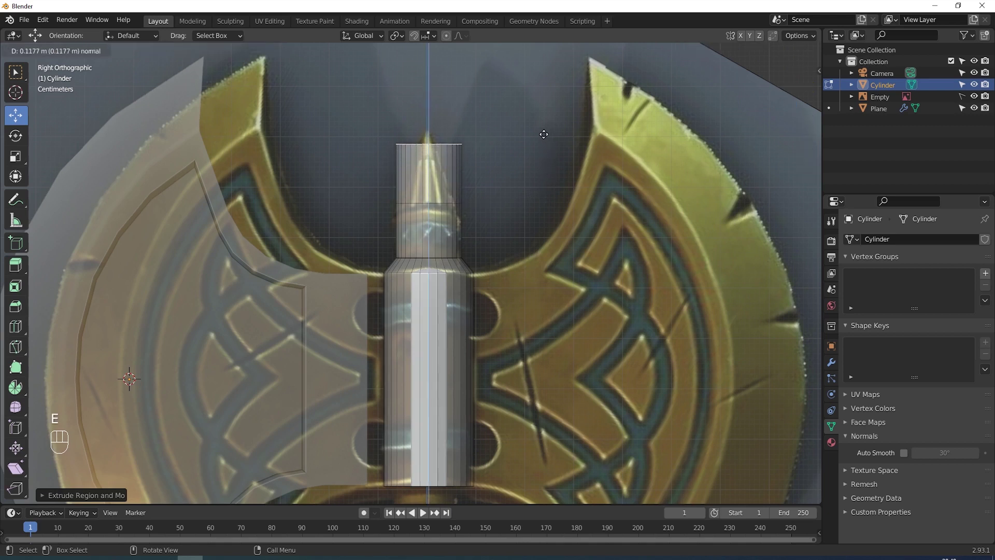
click(543, 122)
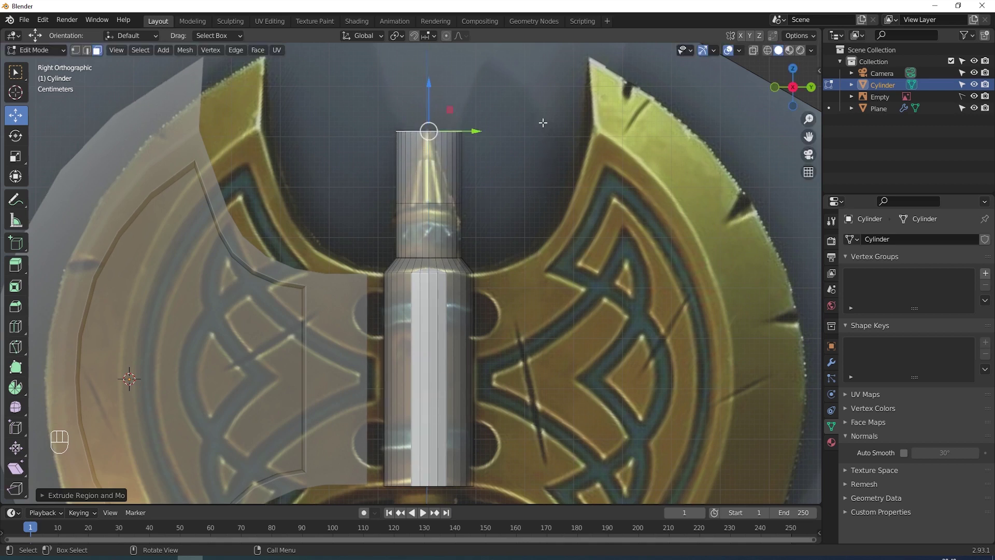
key(s)
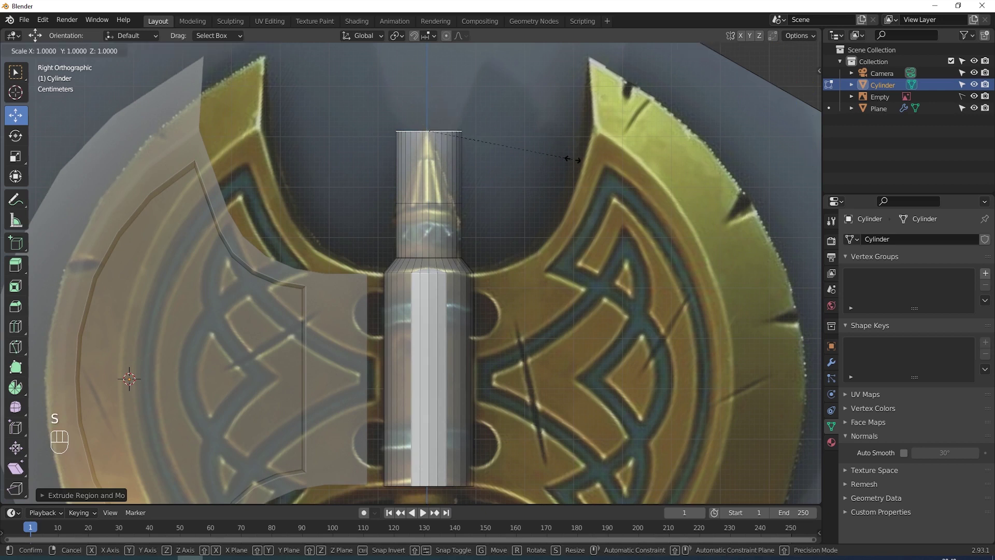
key(0)
click(573, 159)
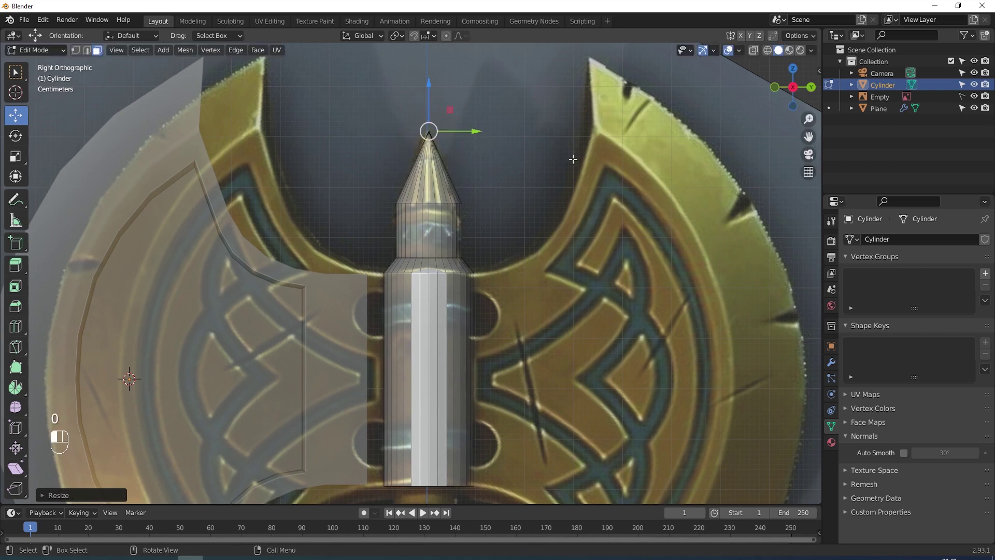
Select the cylinder's bottom face and inset it by about 0.019 m.
middle_drag(531, 173, 527, 191)
scroll(442, 166, down, 3)
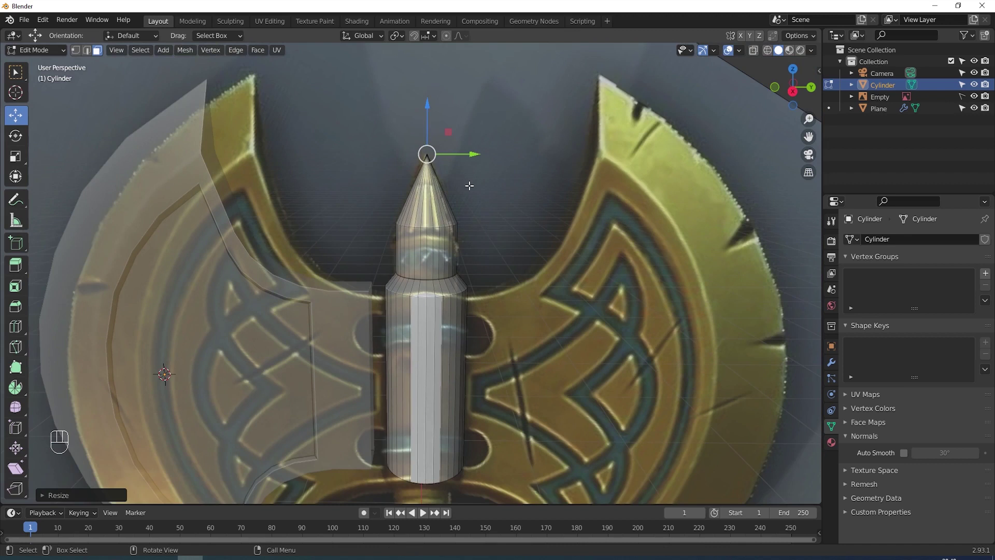
middle_drag(469, 182, 438, 169)
middle_drag(471, 218, 498, 230)
click(455, 267)
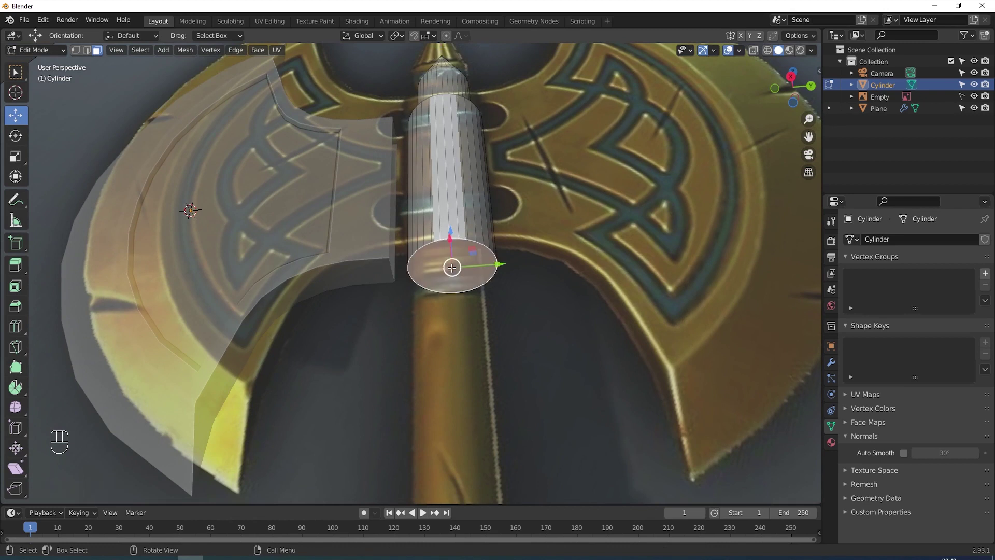
key(KP_3)
scroll(549, 234, down, 5)
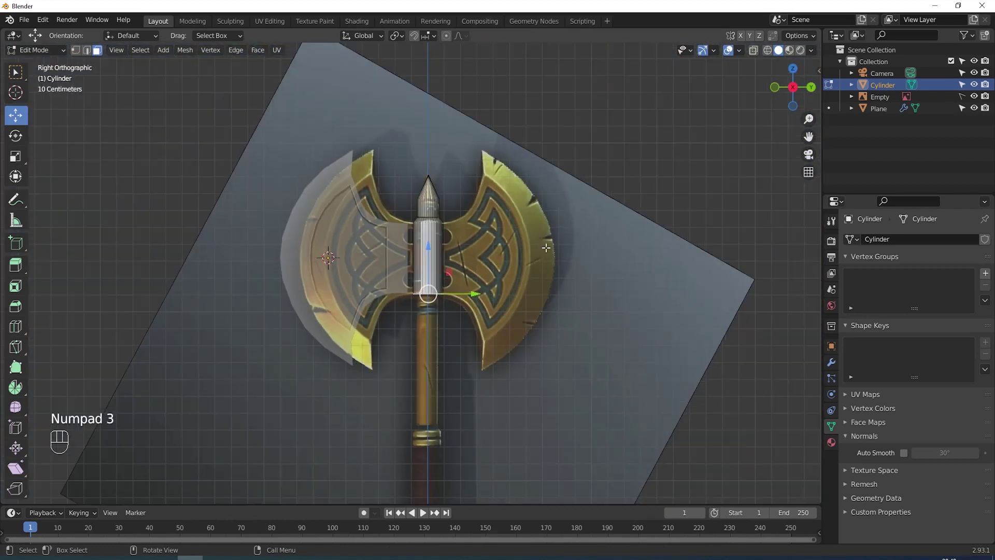
shift+middle_drag(548, 234, 511, 191)
scroll(514, 217, up, 3)
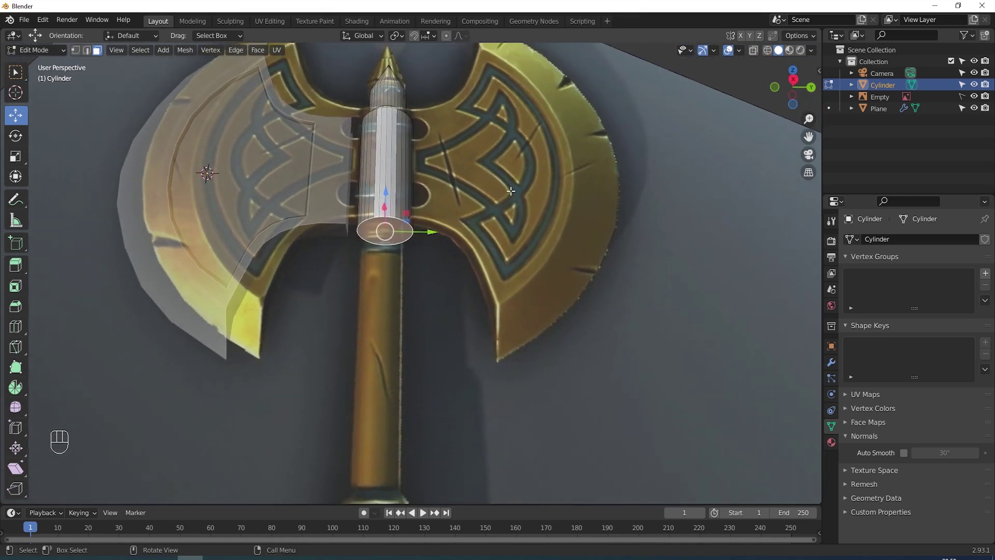
key(i)
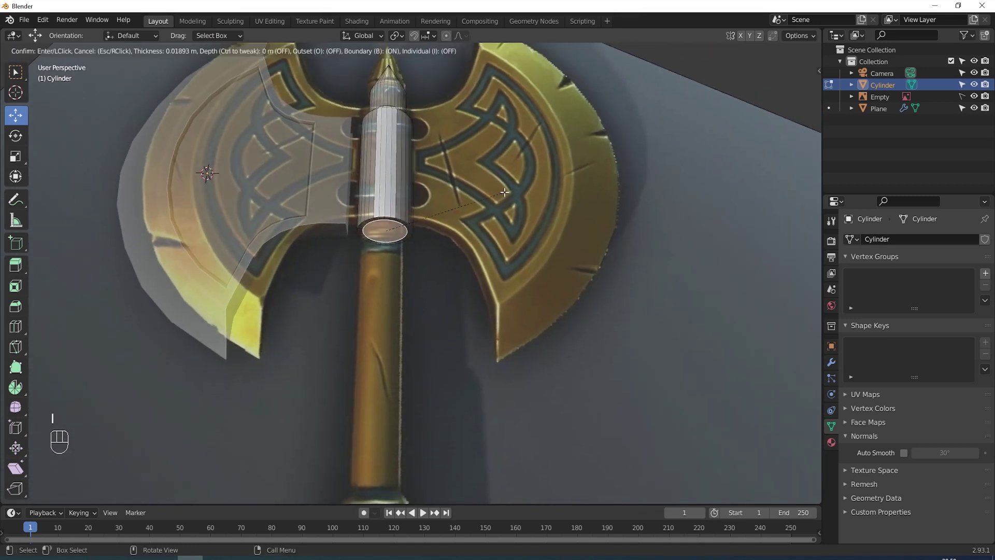
click(504, 192)
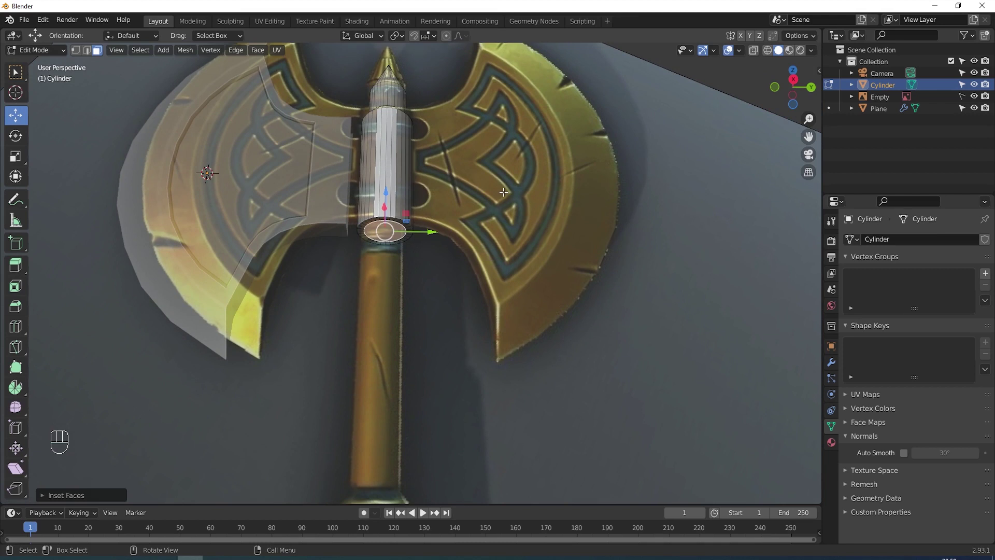
Lower the inset bottom face slightly along Z in right orthographic view and scale it by about 1.06.
key(KP_3)
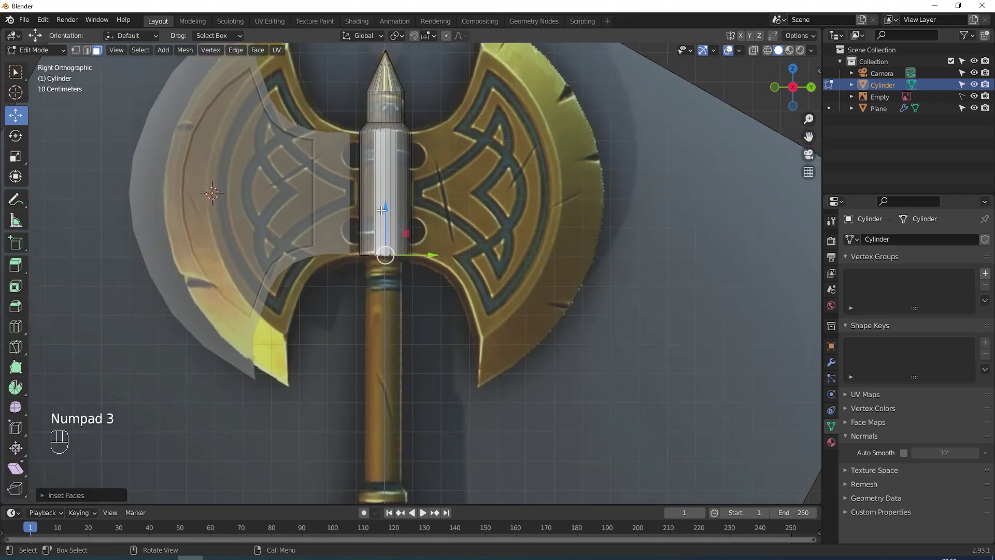
drag(386, 210, 390, 221)
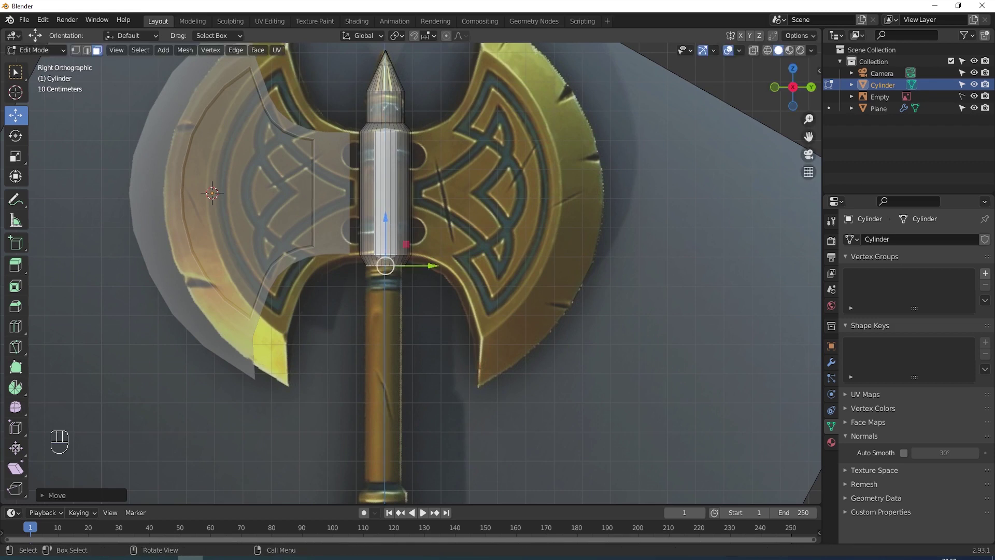
key(s)
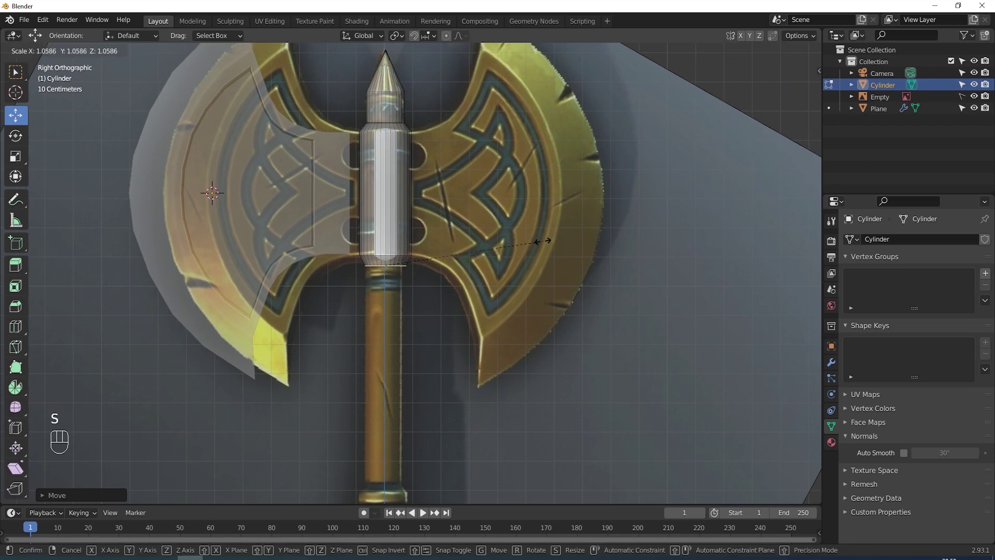
click(542, 240)
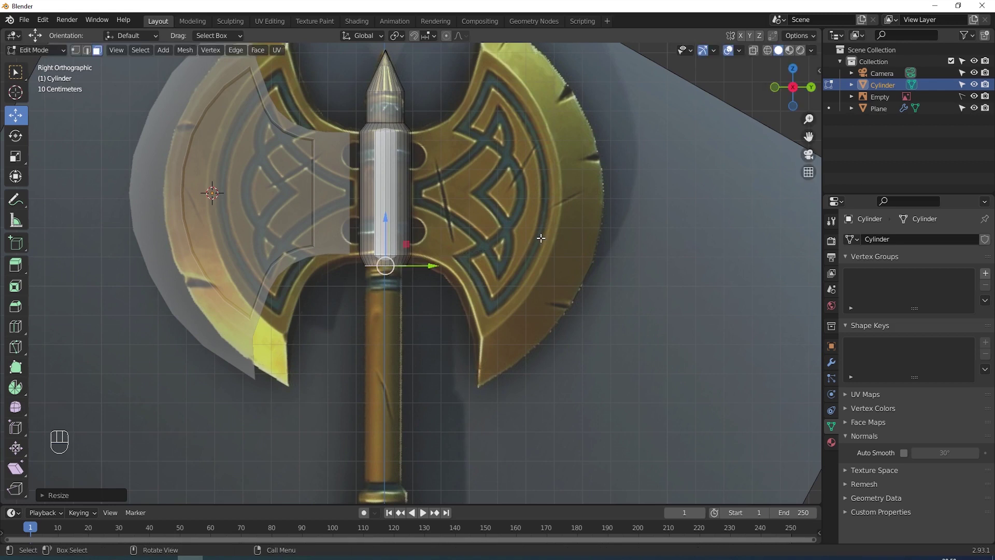
Extrude the bottom face down along the handle shaft to the upper edge of the gold ring.
key(e)
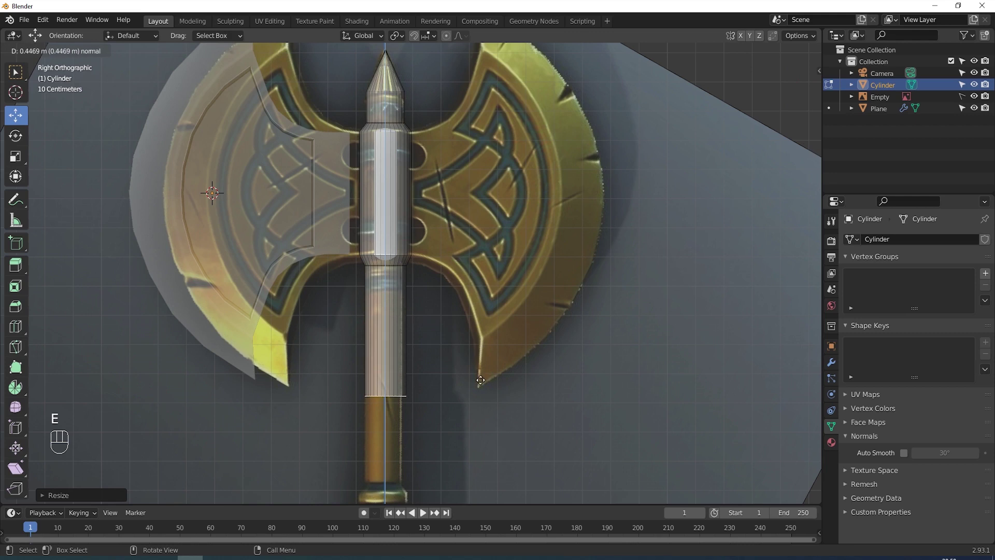
click(474, 468)
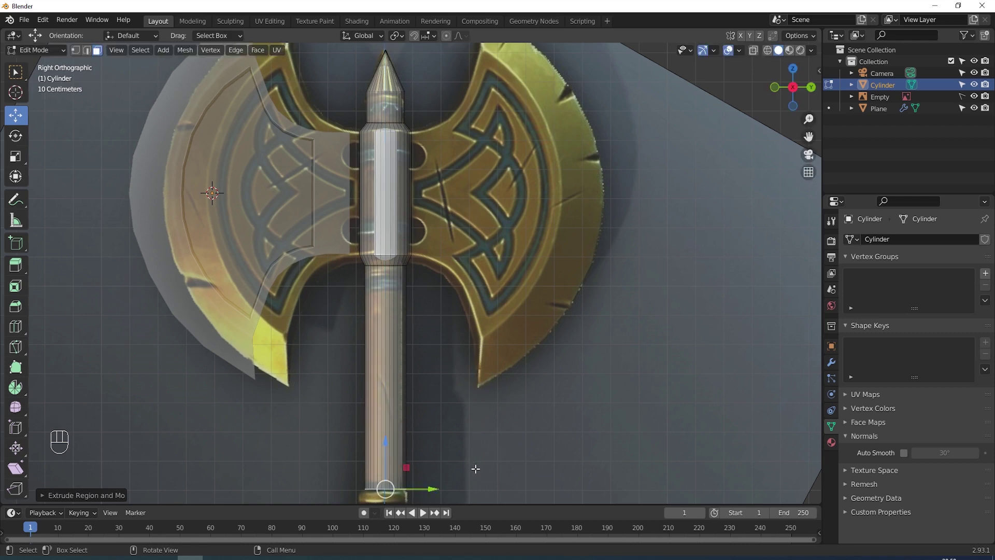
shift+middle_drag(511, 406, 551, 225)
shift+middle_drag(546, 328, 578, 211)
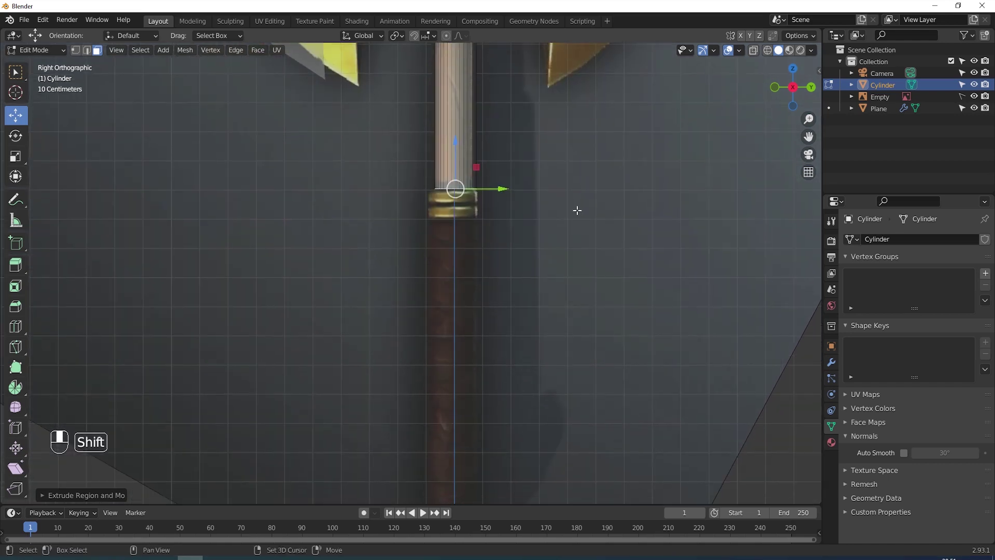
Duplicate the shaft's bottom face in place and separate the copy into its own object.
shift+middle_drag(564, 271, 539, 214)
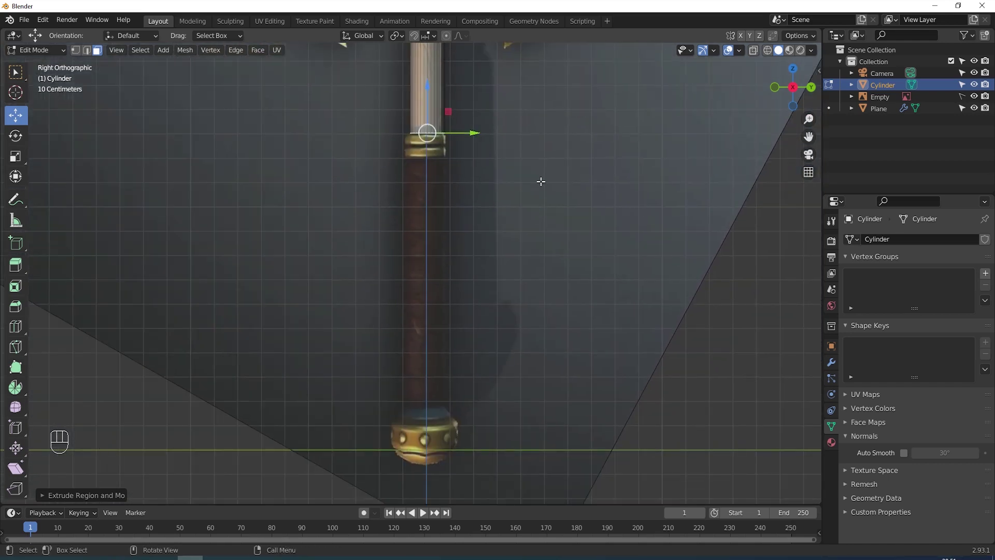
middle_drag(539, 180, 497, 267)
scroll(497, 267, up, 4)
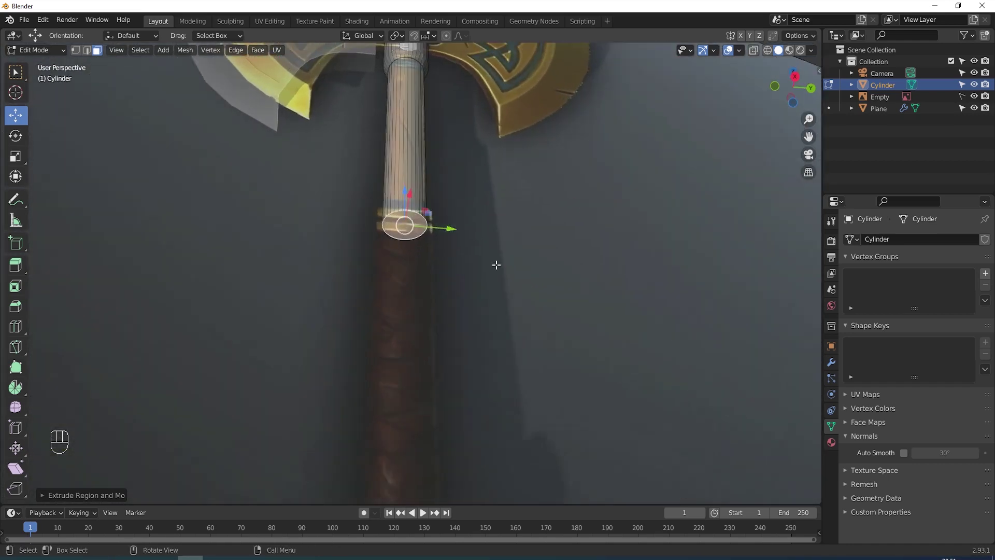
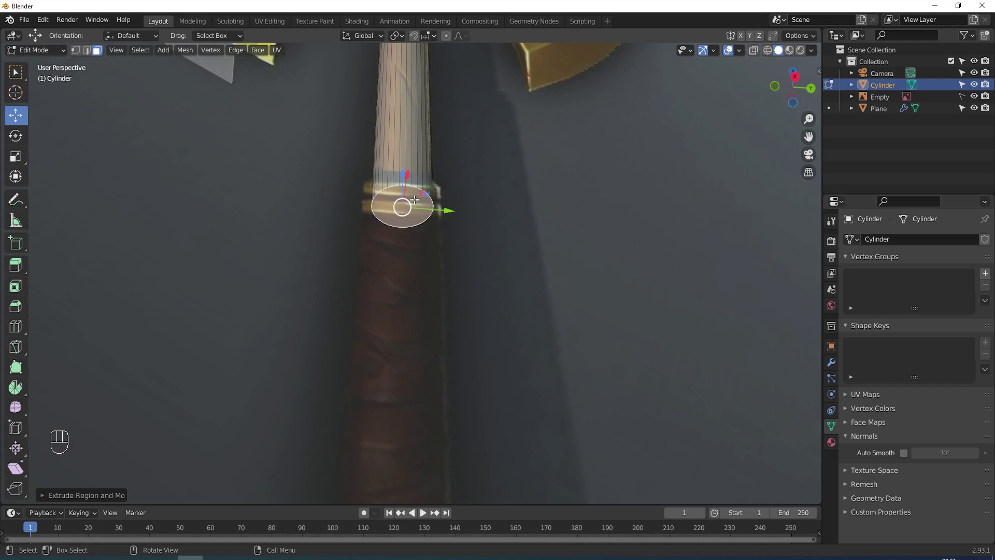
click(415, 200)
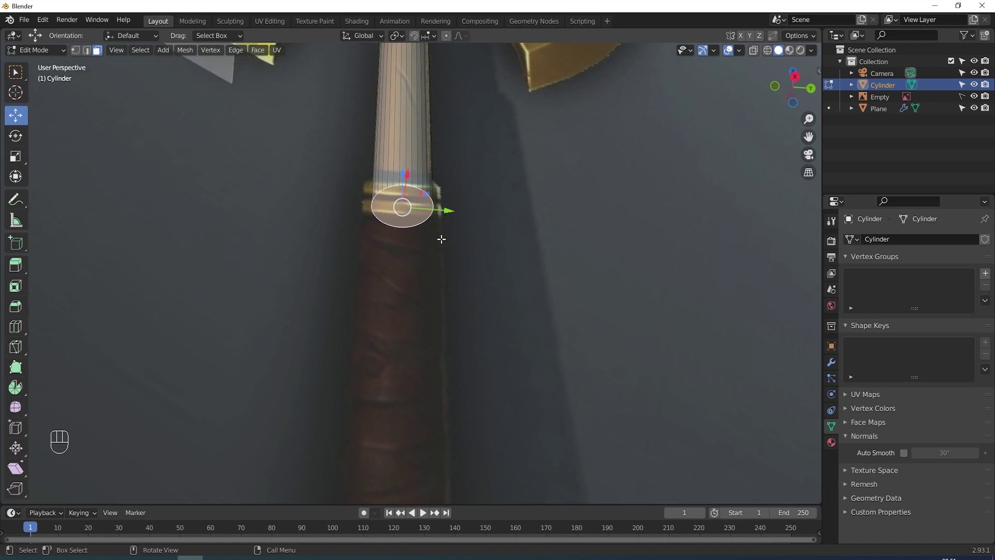
key(shift+d)
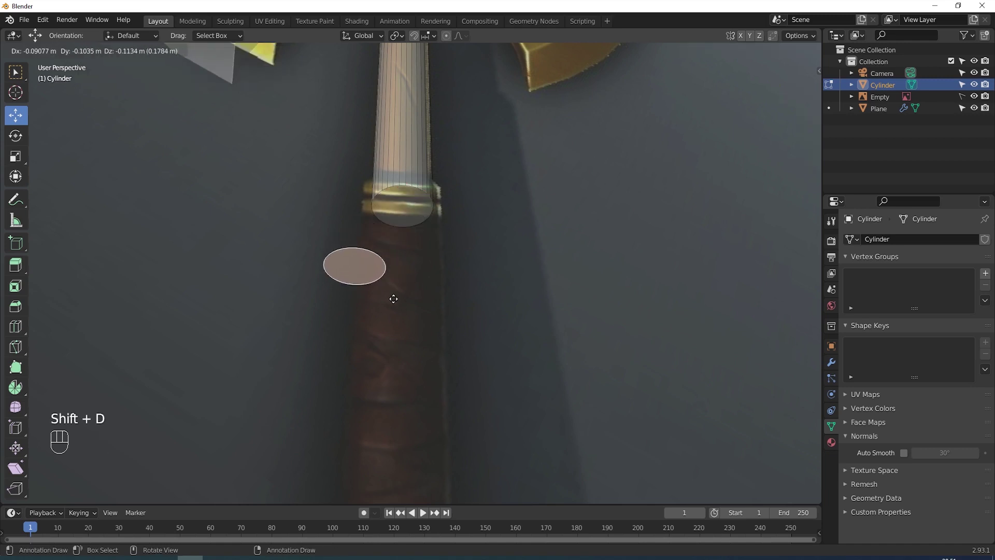
right_click(389, 298)
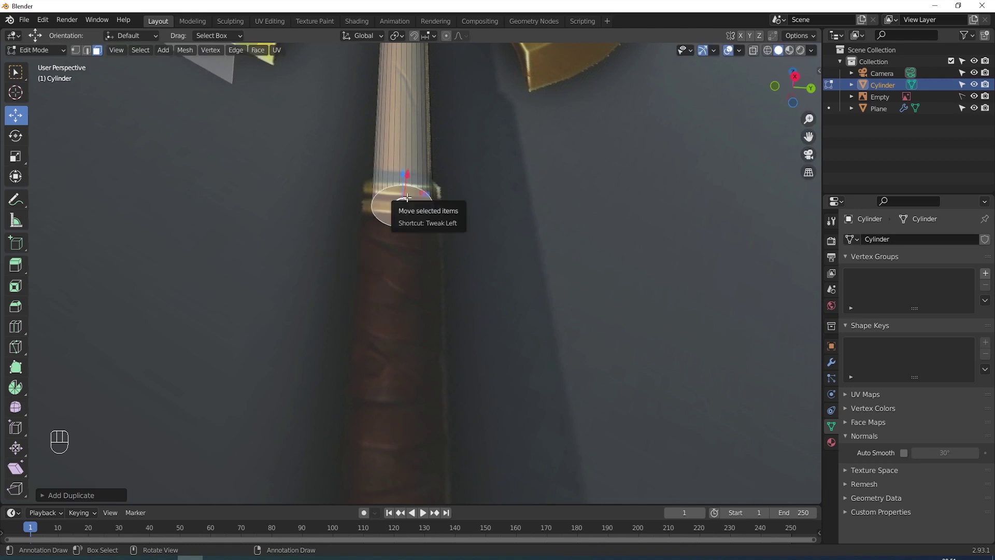
key(p)
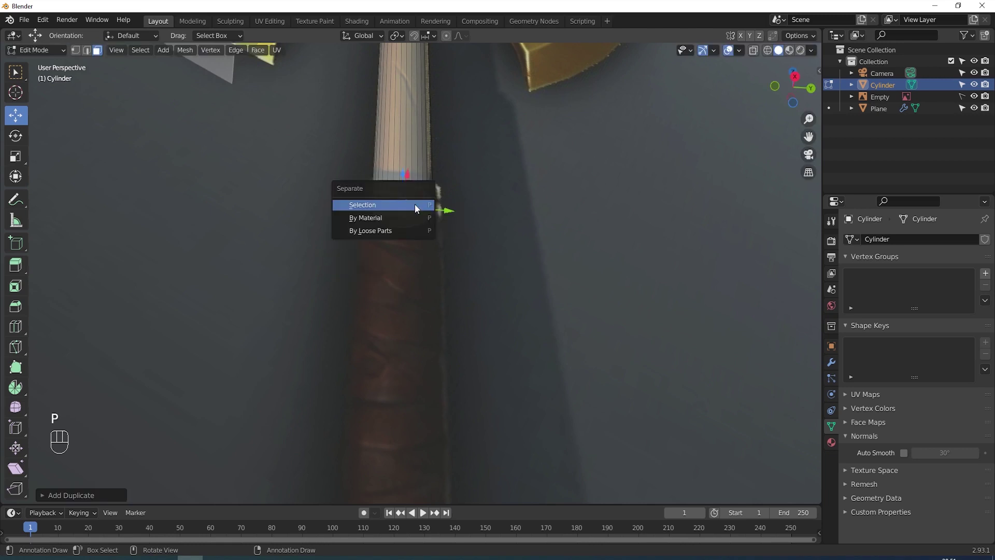
click(373, 205)
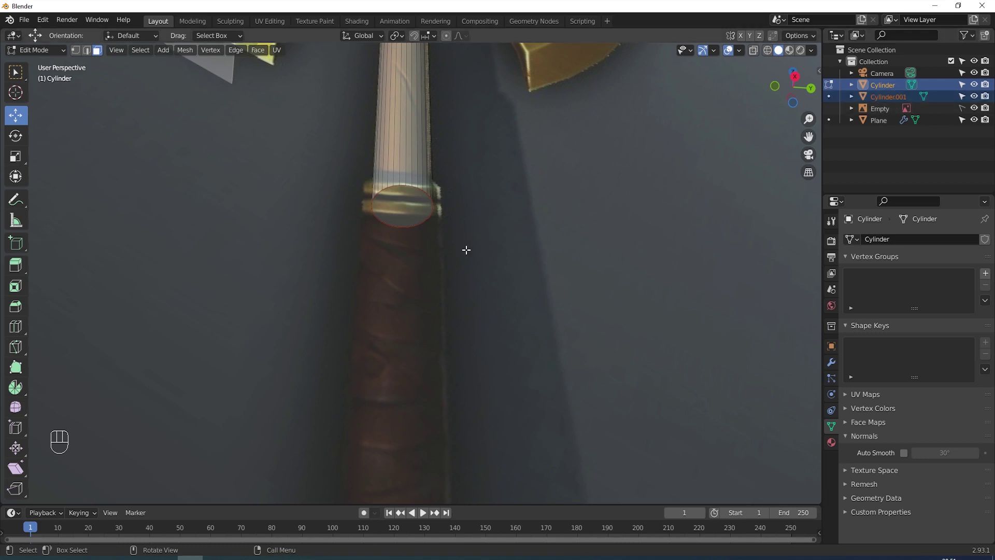
key(Tab)
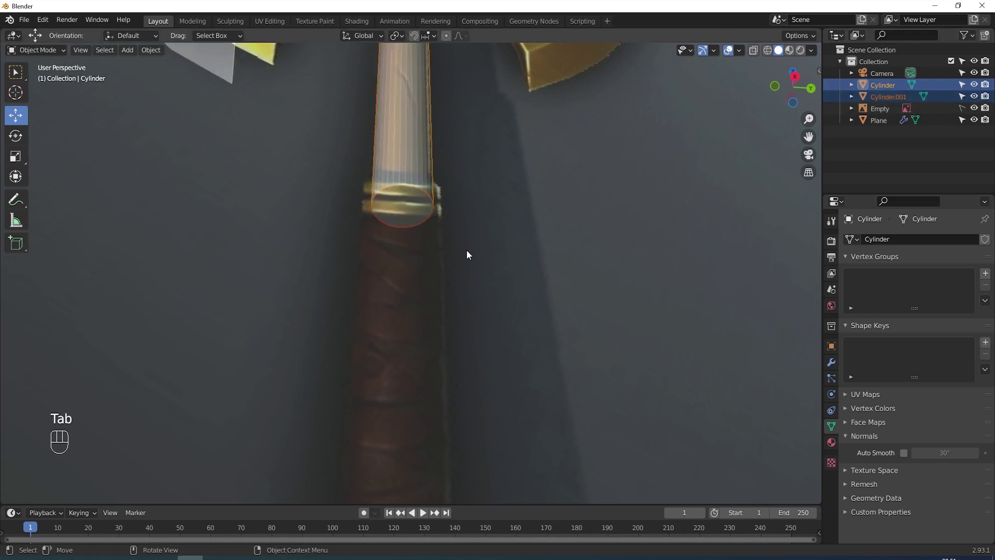
Rename the separated face object Cylinder.001 as "Gagang kayu".
click(885, 95)
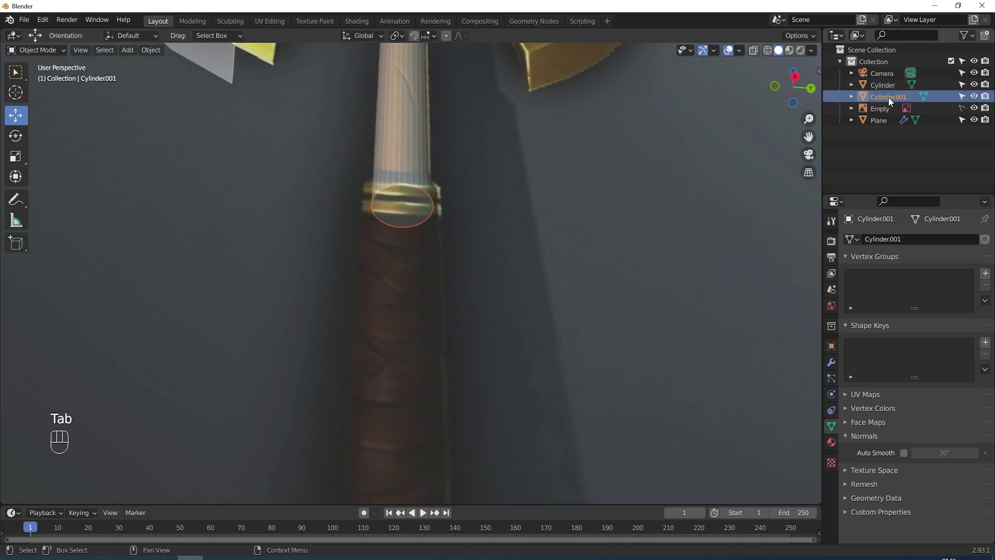
double_click(888, 97)
text(Gagang ka)
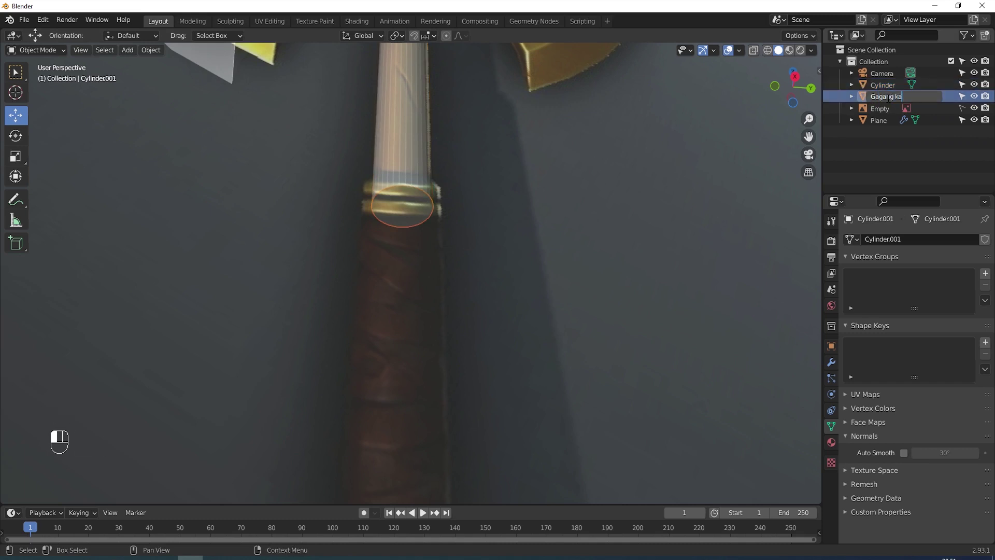
text(yu)
key(Return)
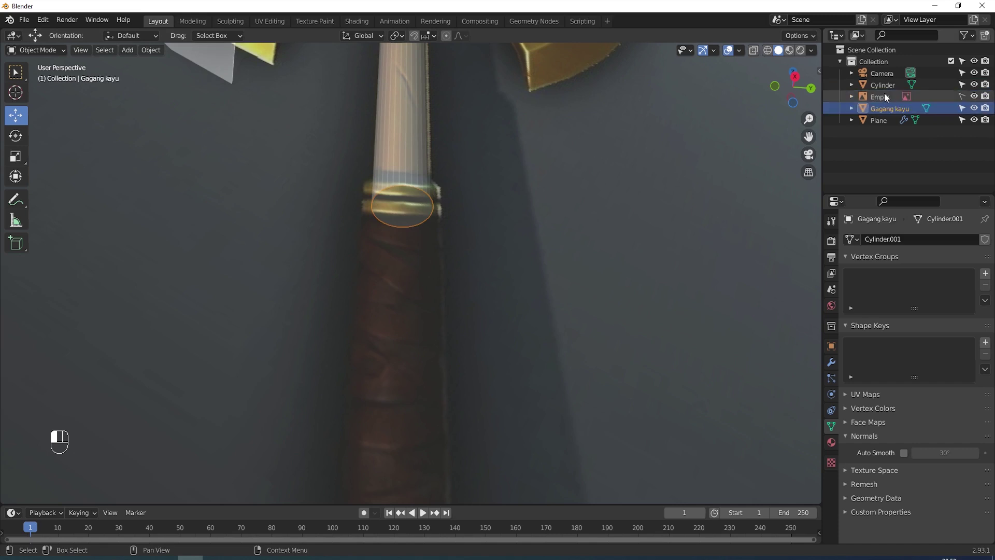
Rename the original Cylinder object as "Besi Tengah".
click(885, 86)
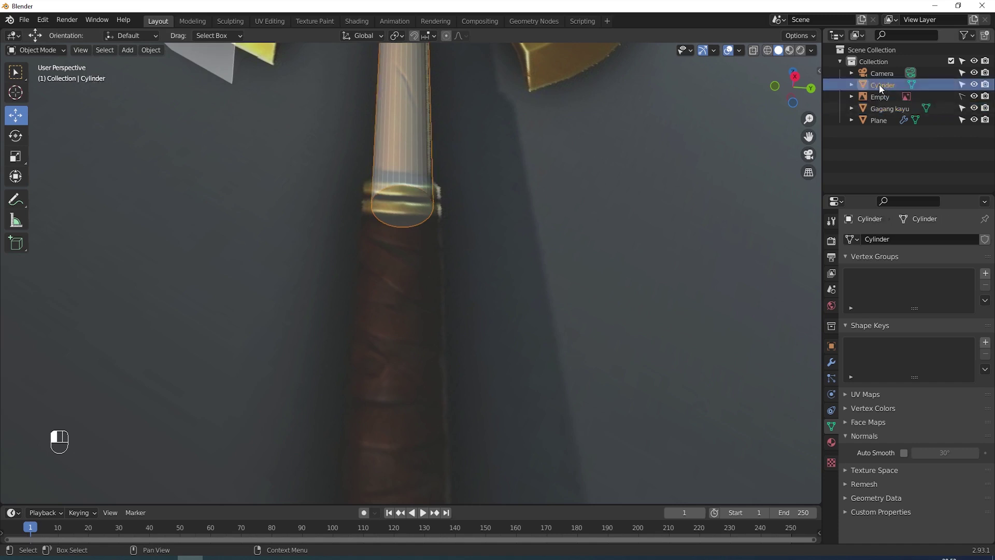
double_click(879, 85)
text(Be)
key(Return)
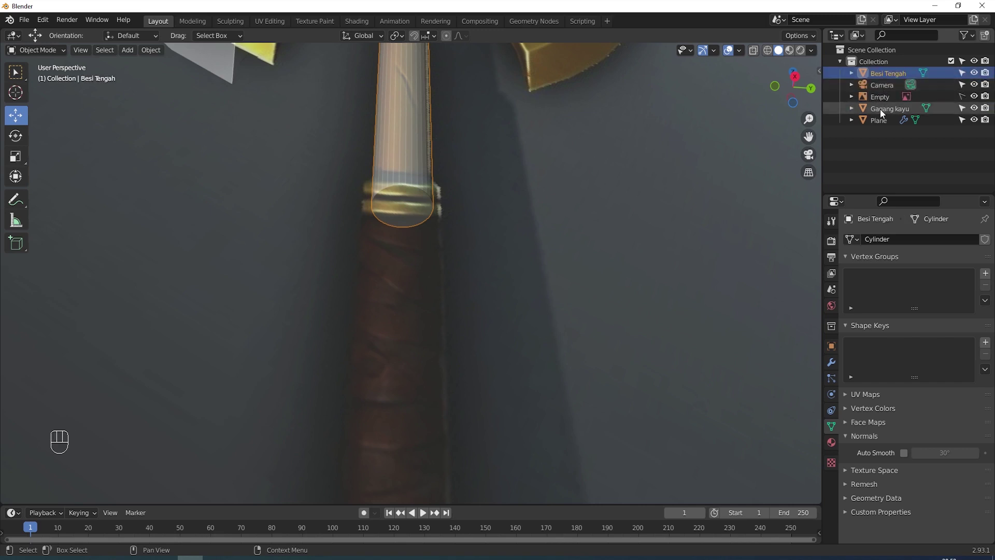
Select the face of Gagang kayu in Edit Mode and scale it up by about 1.2, roughly matching the gold ring's width.
click(880, 109)
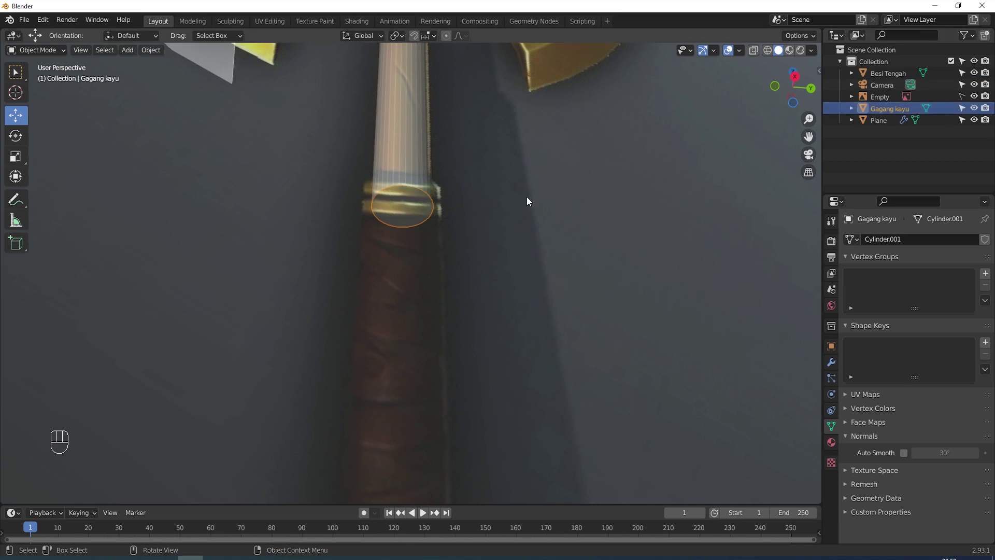
key(Tab)
key(KP_3)
shift+middle_drag(526, 195, 529, 140)
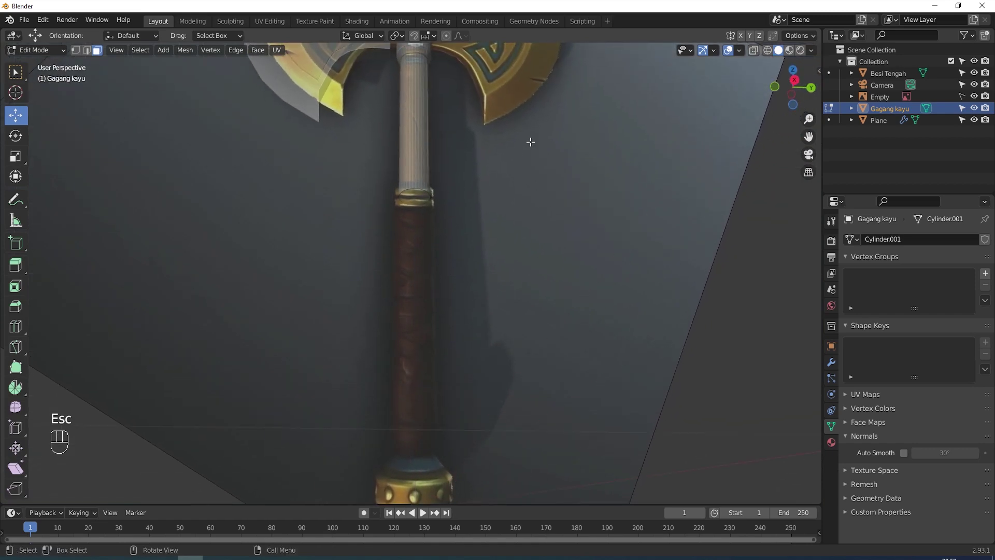
alt+click(413, 201)
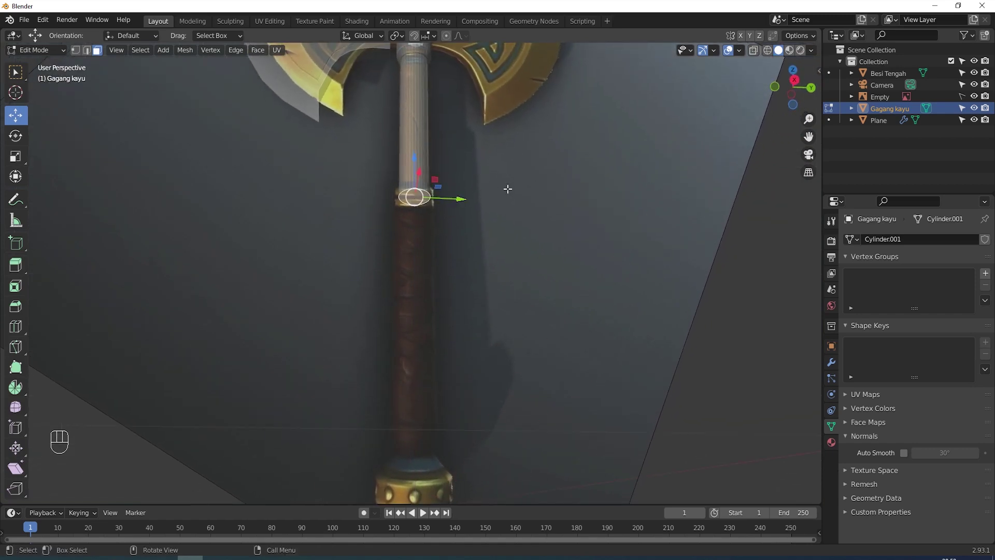
key(KP_3)
scroll(508, 188, up, 2)
shift+middle_drag(507, 189, 512, 231)
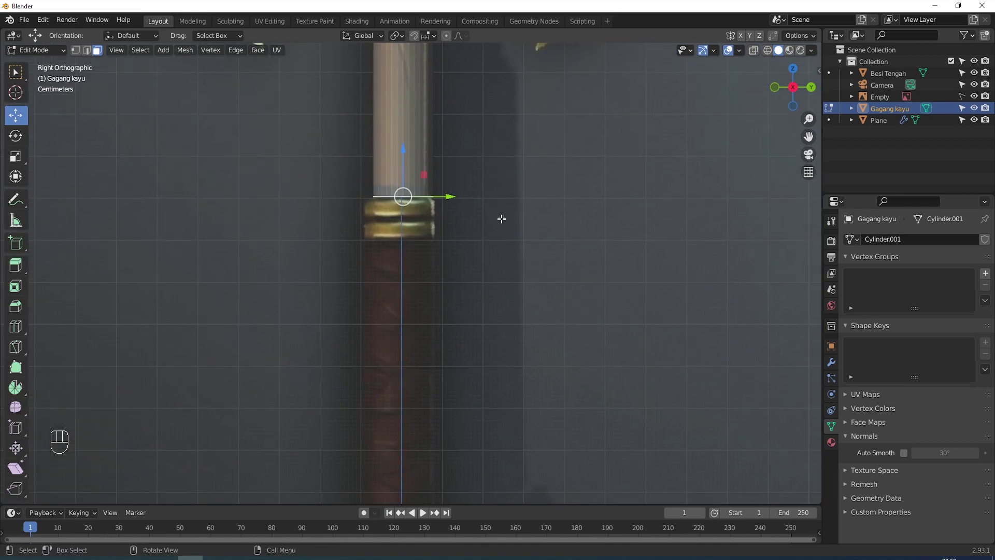
scroll(539, 216, up, 3)
shift+scroll(540, 222, up, 2)
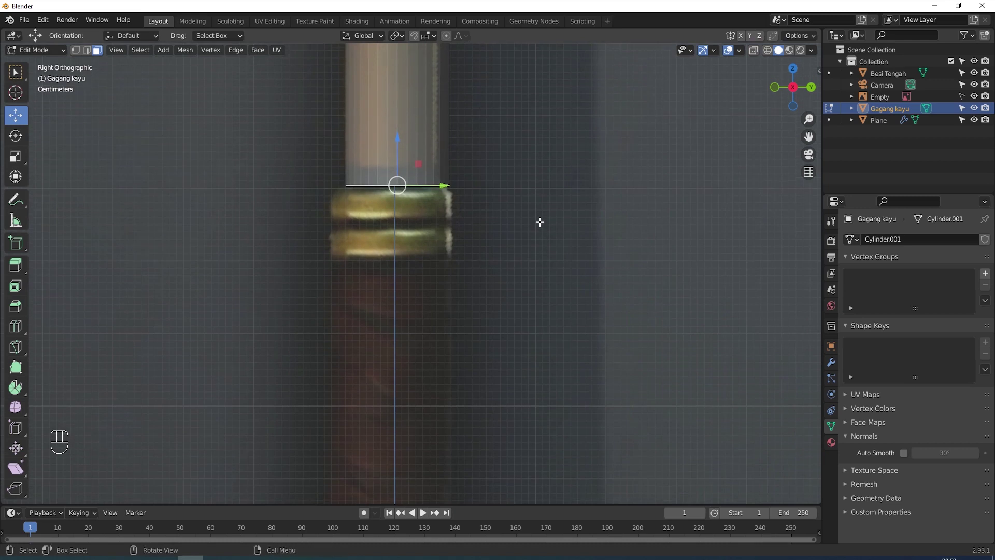
key(s)
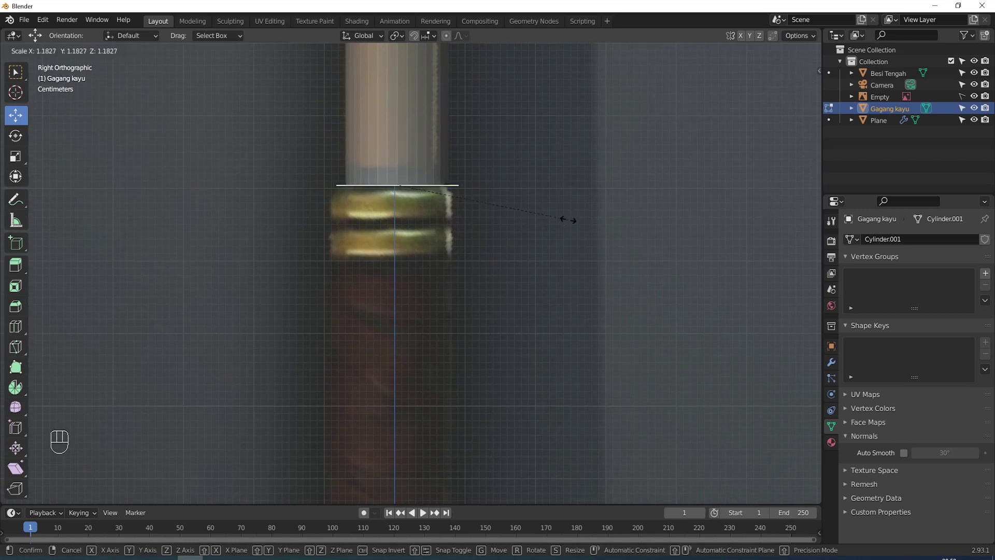
click(573, 219)
Scale the same face up slightly more so its rim extends farther around the metal shaft.
mouse_move(574, 216)
middle_down()
mouse_move(600, 182)
mouse_move(602, 236)
mouse_move(622, 231)
mouse_move(598, 235)
mouse_move(604, 220)
mouse_move(591, 206)
middle_up()
key(s)
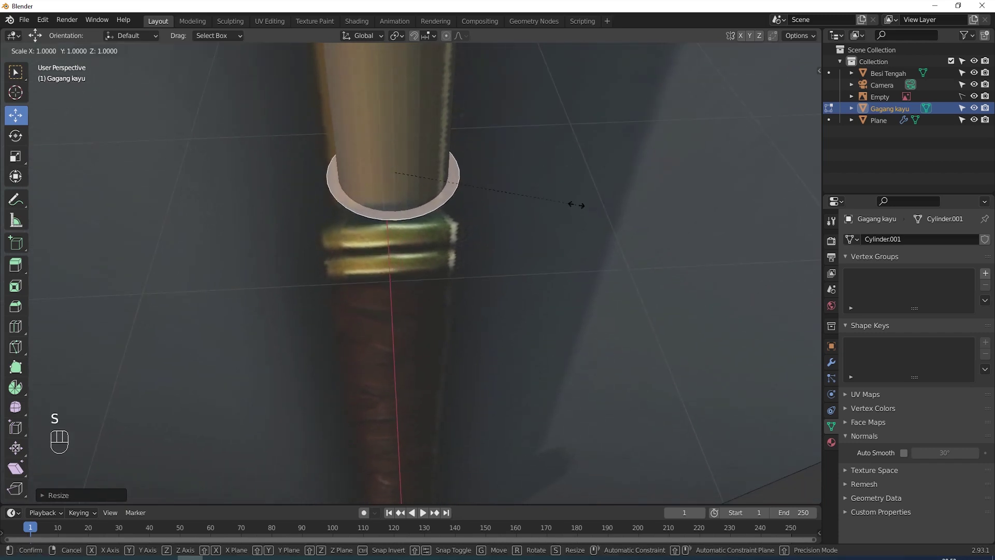
click(586, 199)
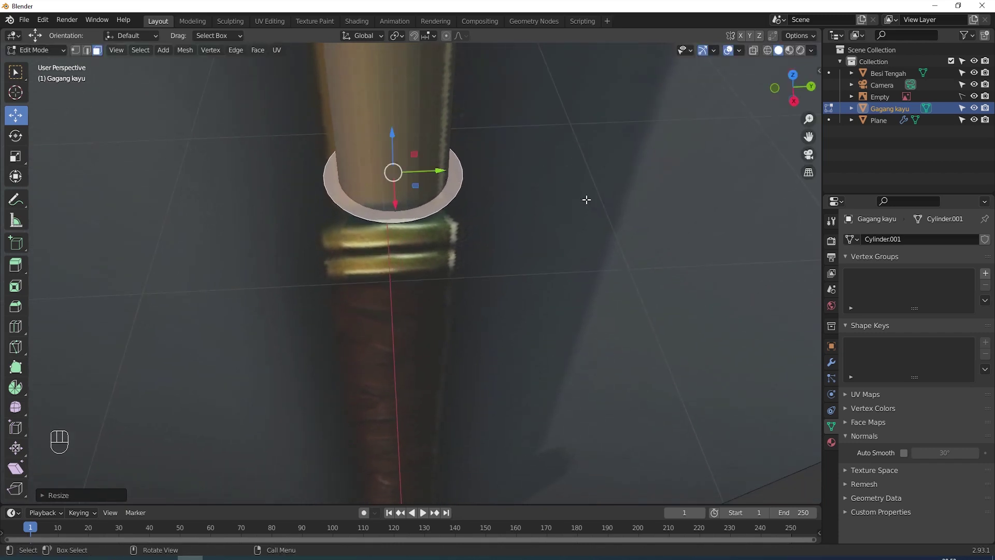
In right orthographic view, extrude the face about 1.1 m down along the reference grip to just above the gold pommel.
key(KP_3)
scroll(587, 201, down, 4)
shift+middle_drag(586, 201, 602, 86)
scroll(597, 120, down, 2)
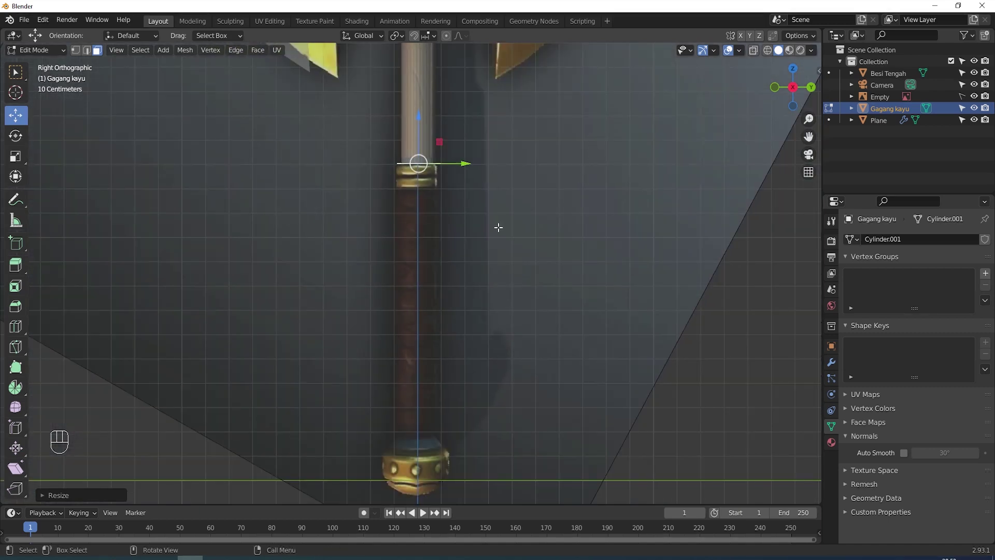
key(e)
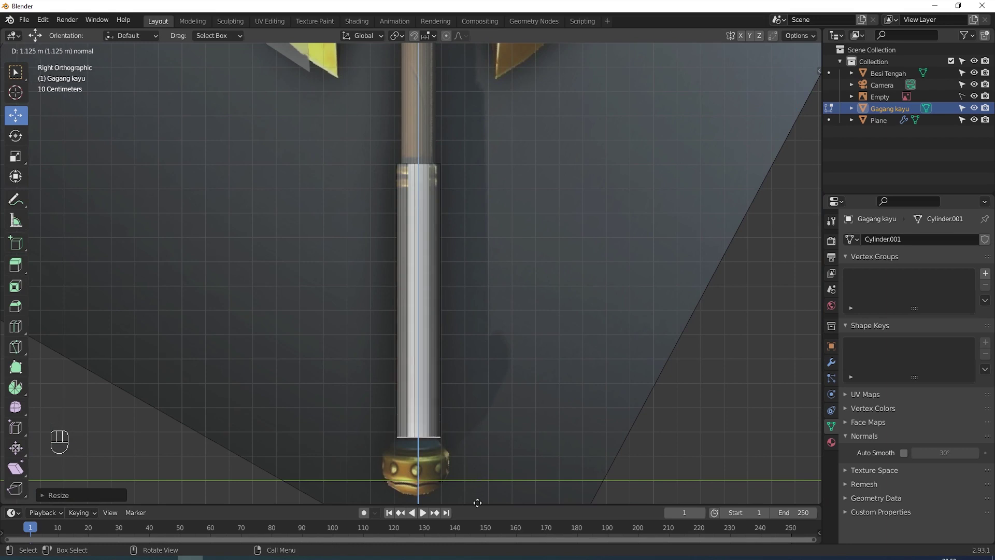
click(476, 52)
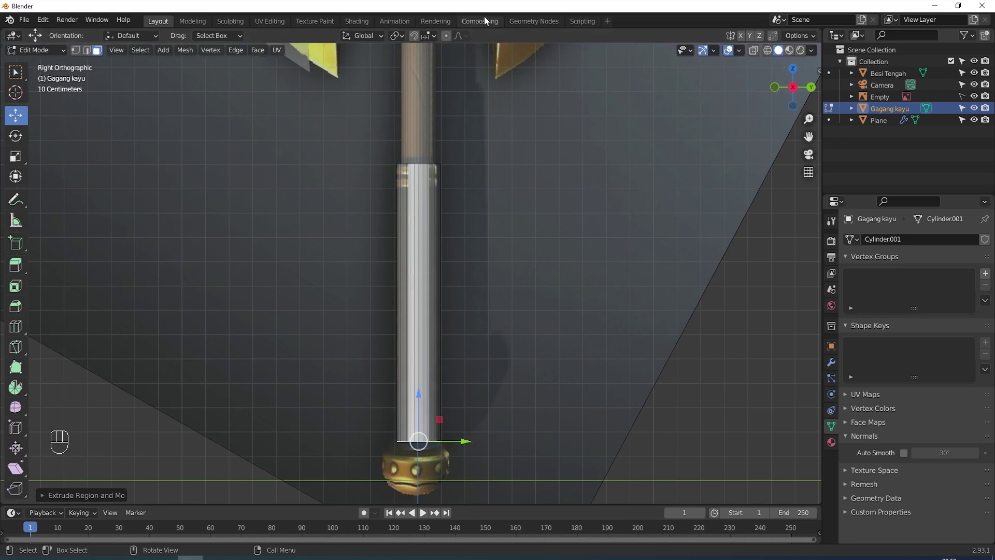
Extrude the grip's end face a short way down to the pommel's upper edge and scale it out to the pommel's width.
middle_drag(547, 250, 544, 136)
shift+middle_drag(515, 276, 536, 215)
middle_drag(534, 254, 513, 321)
key(KP_3)
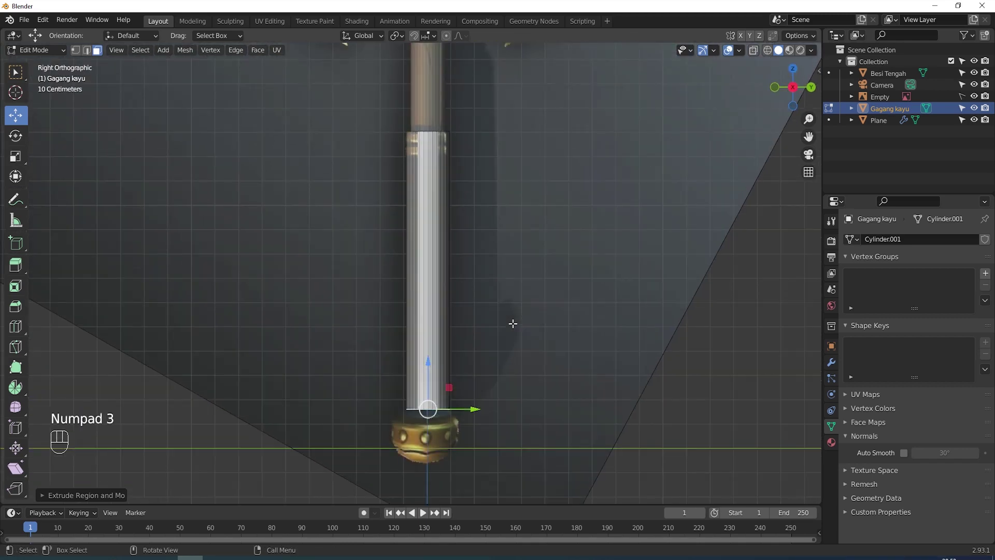
key(e)
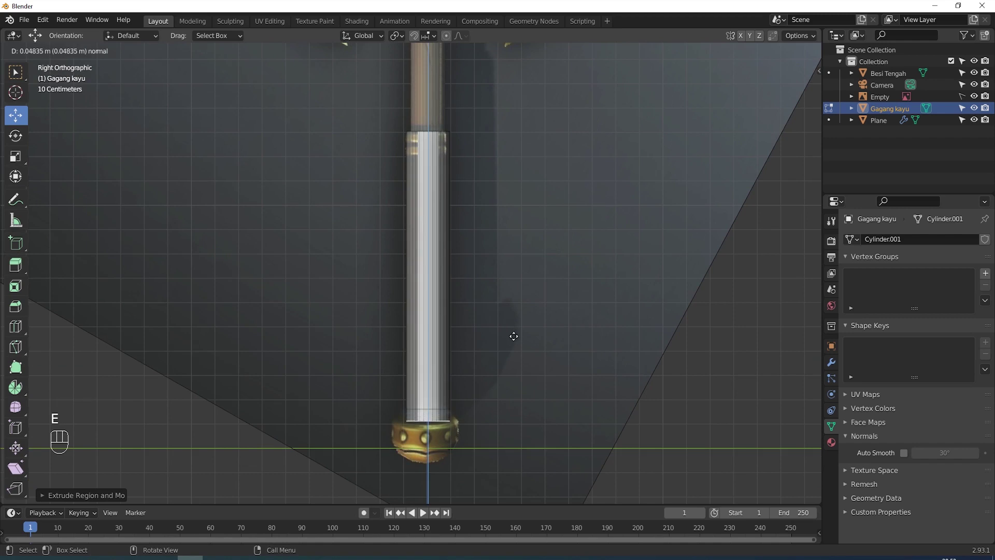
click(514, 337)
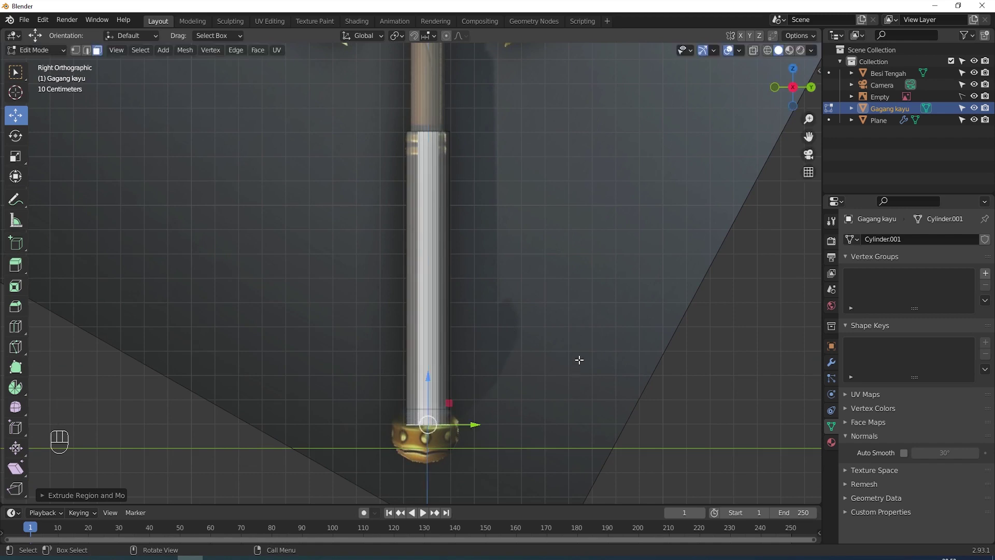
key(s)
click(668, 373)
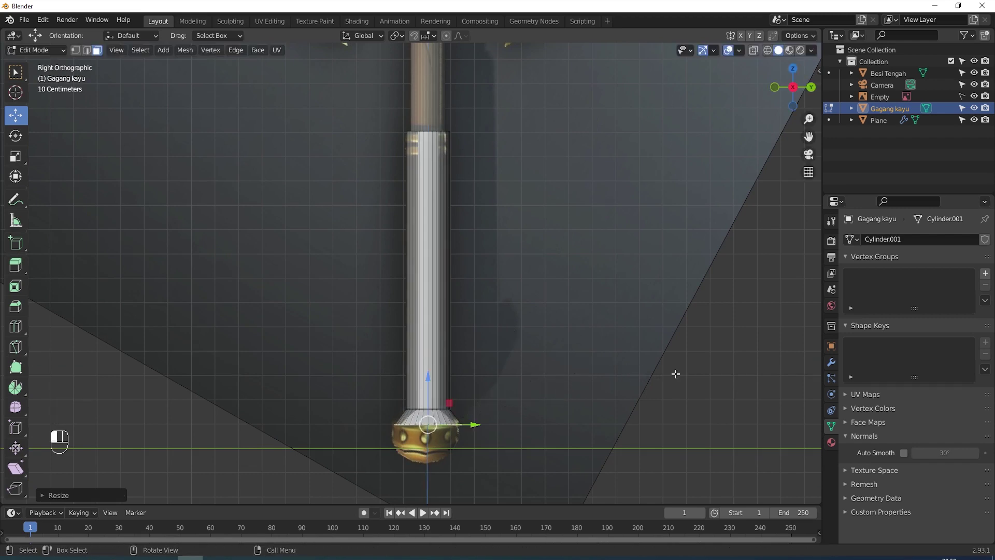
Extrude the widened end face down through the pommel's body and again just past the reference pommel's base.
key(e)
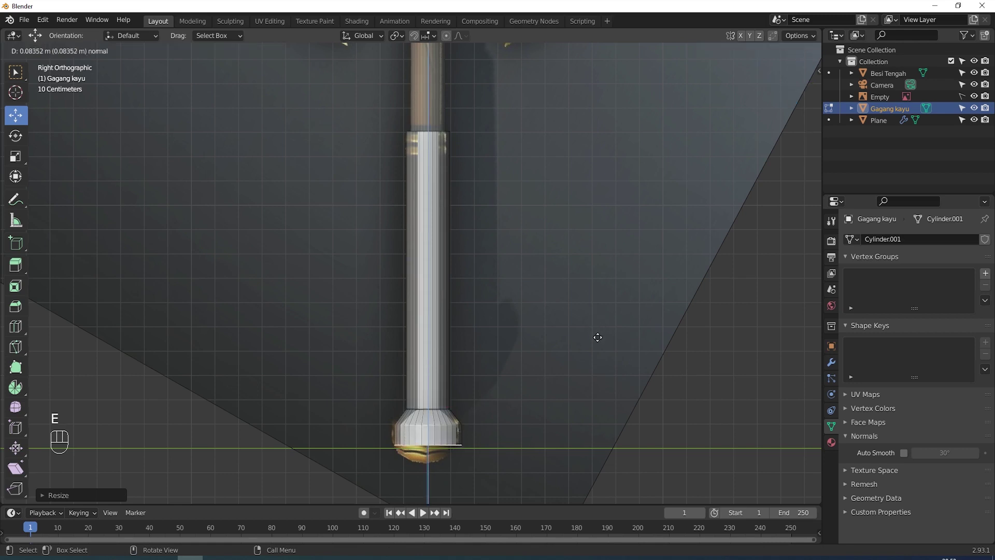
click(602, 348)
key(e)
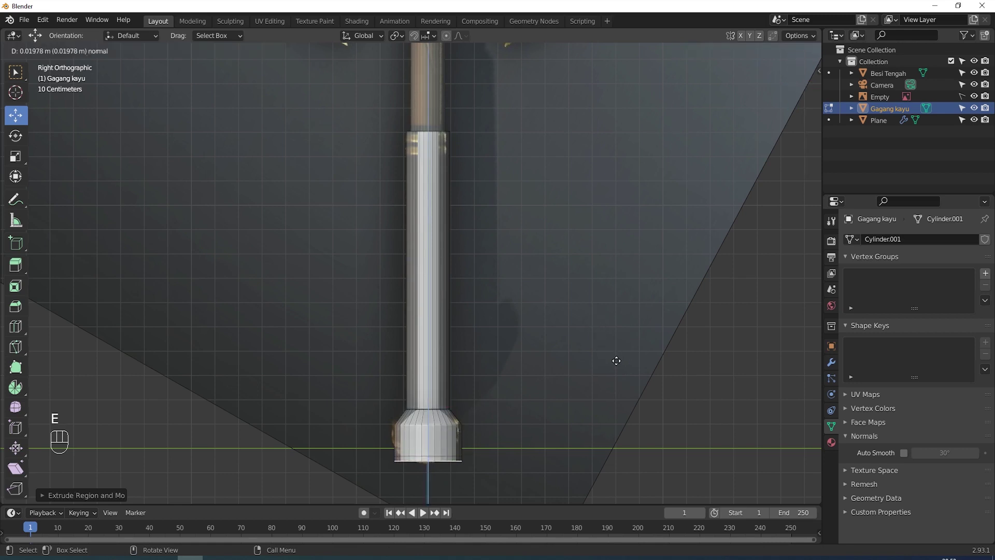
click(618, 373)
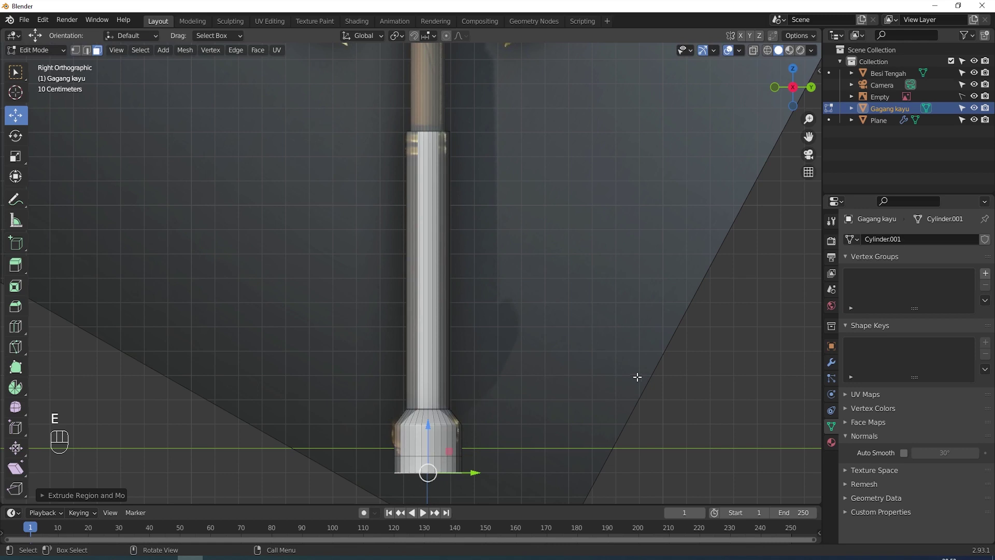
Scale the pommel's bottom face down to taper the base and raise it slightly along Z.
key(s)
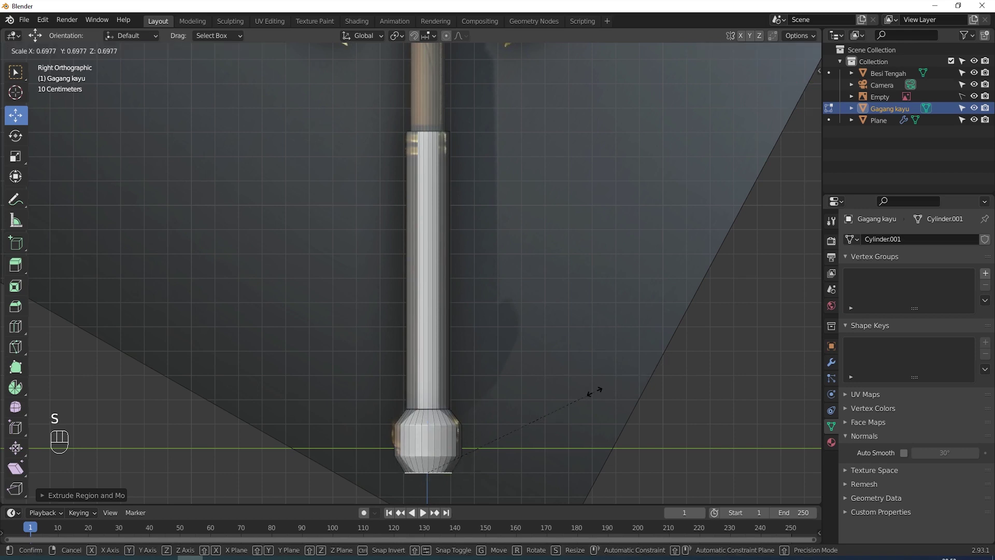
click(566, 408)
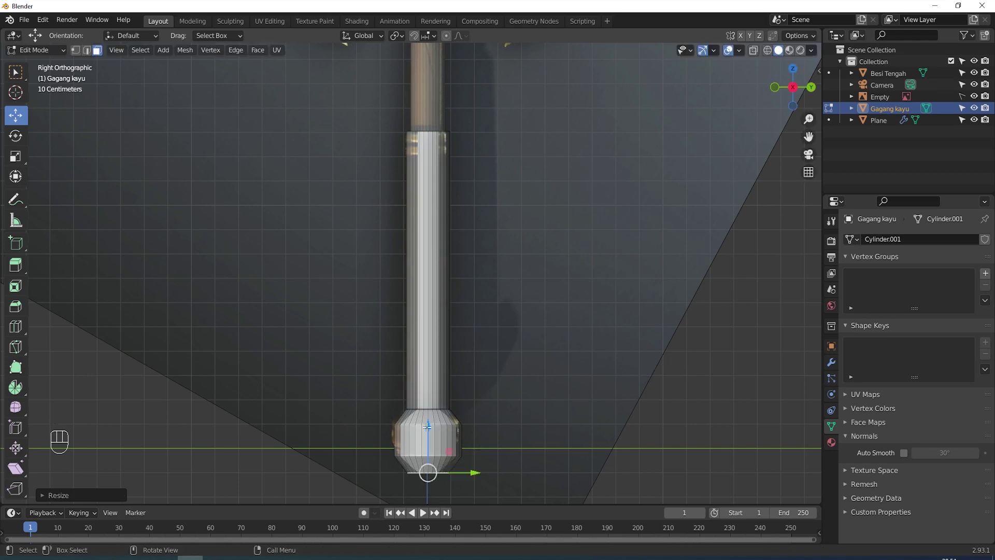
drag(428, 425, 426, 424)
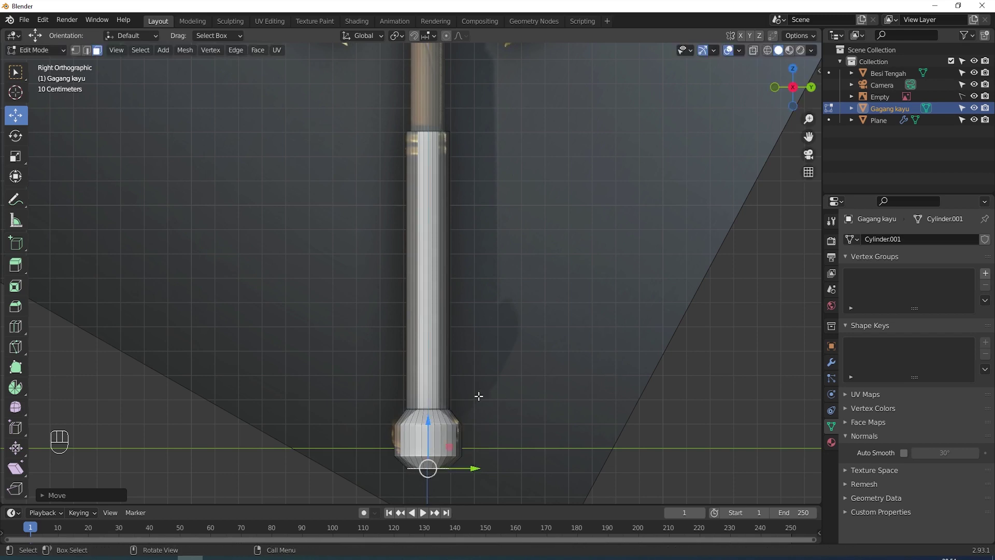
Duplicate the ring-shaped top face of the wooden grip in place and separate the copy into its own object.
scroll(567, 270, down, 3)
middle_drag(538, 237, 560, 267)
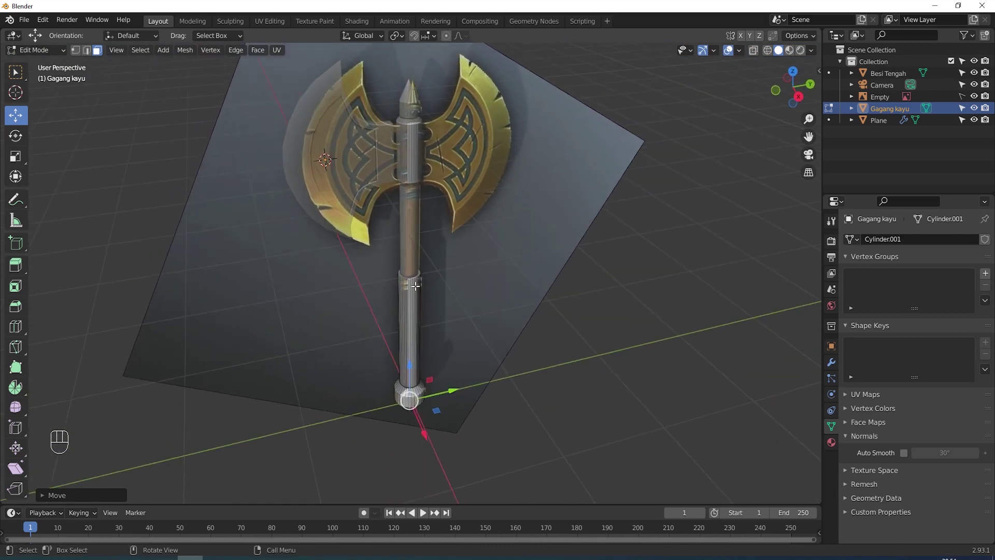
scroll(523, 283, up, 4)
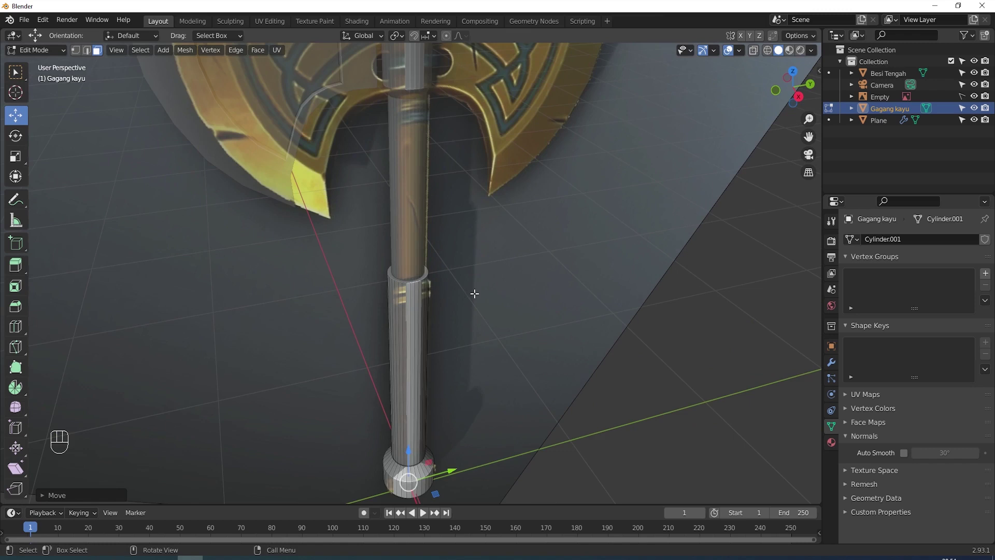
alt+click(403, 280)
scroll(502, 282, up, 1)
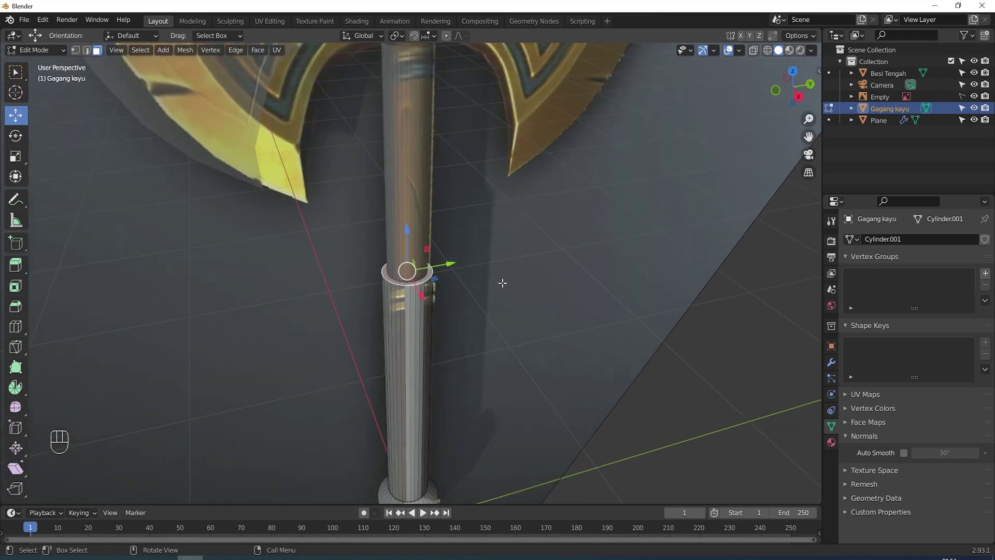
scroll(518, 275, down, 2)
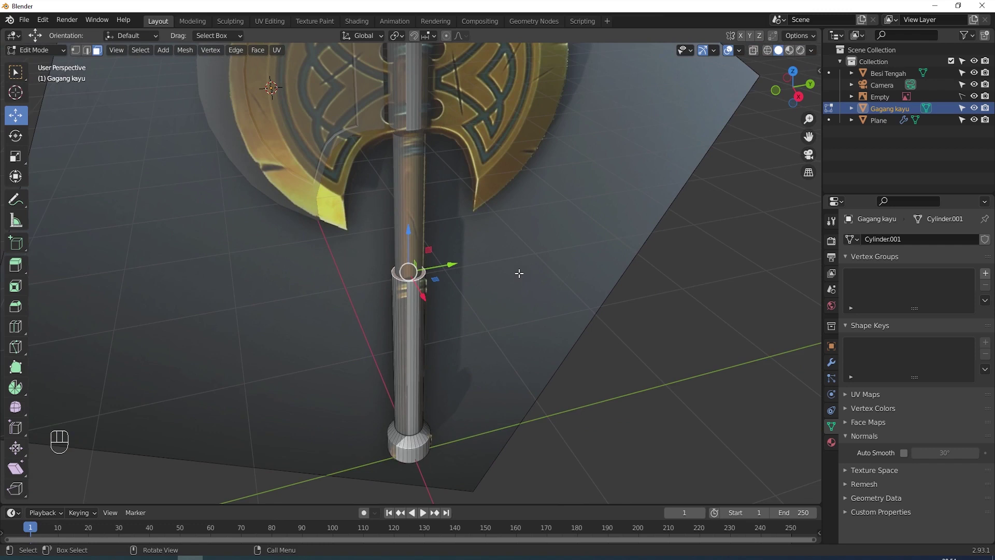
key(shift+d)
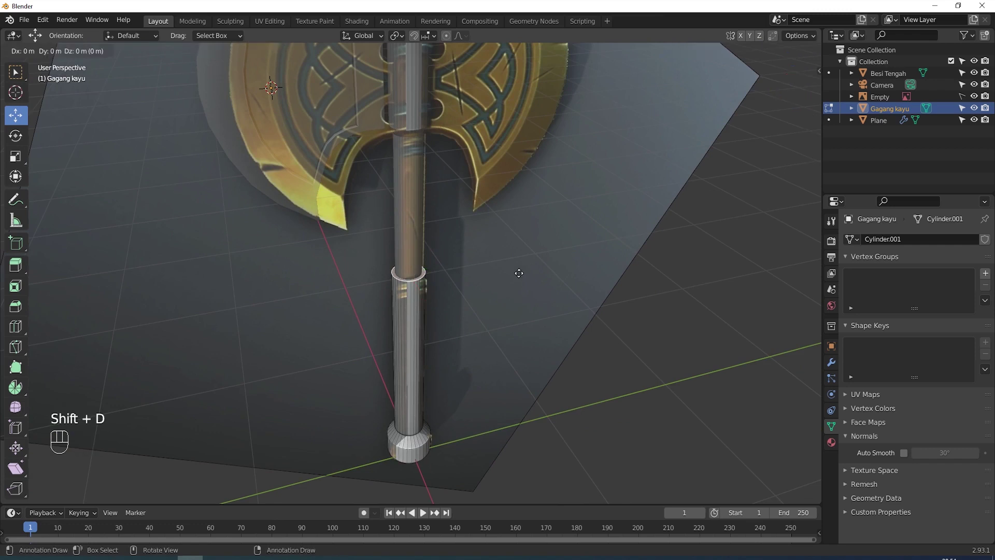
right_click(601, 228)
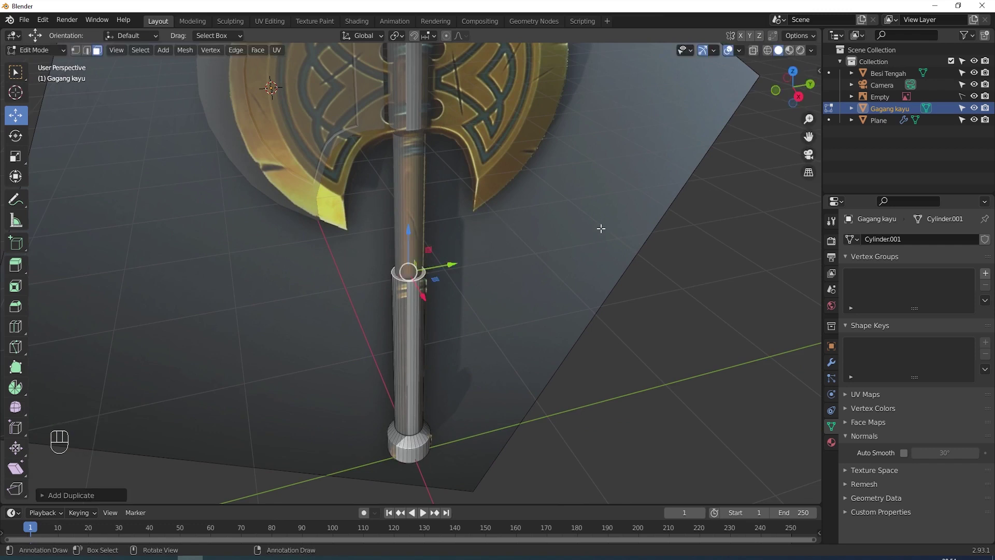
key(p)
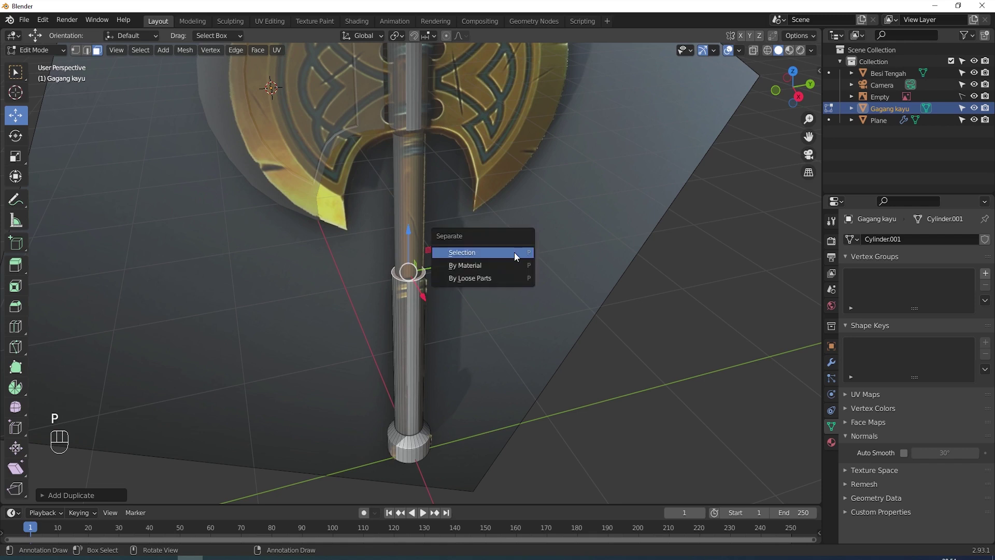
click(494, 253)
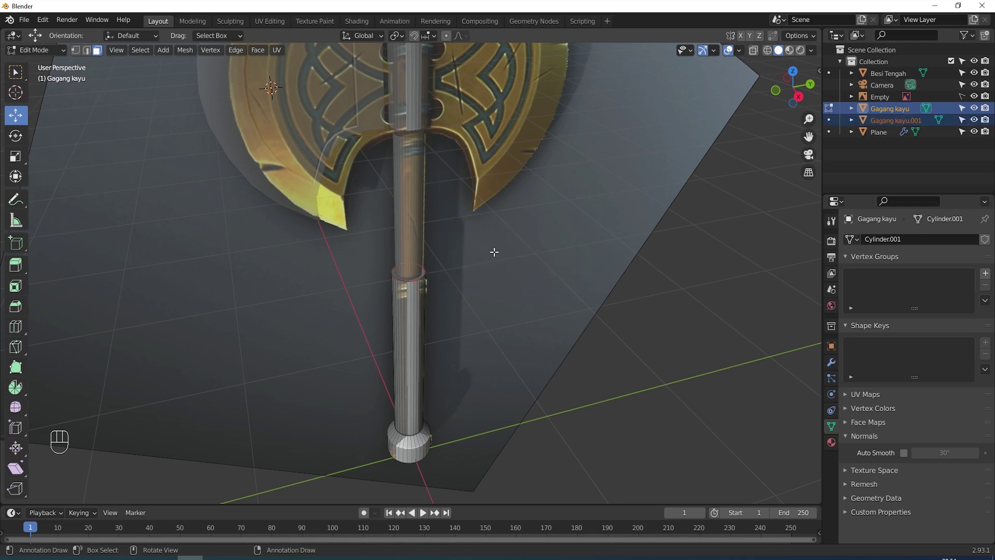
Return to Object Mode and rename the separated ring object as Gelang 1.
key(Tab)
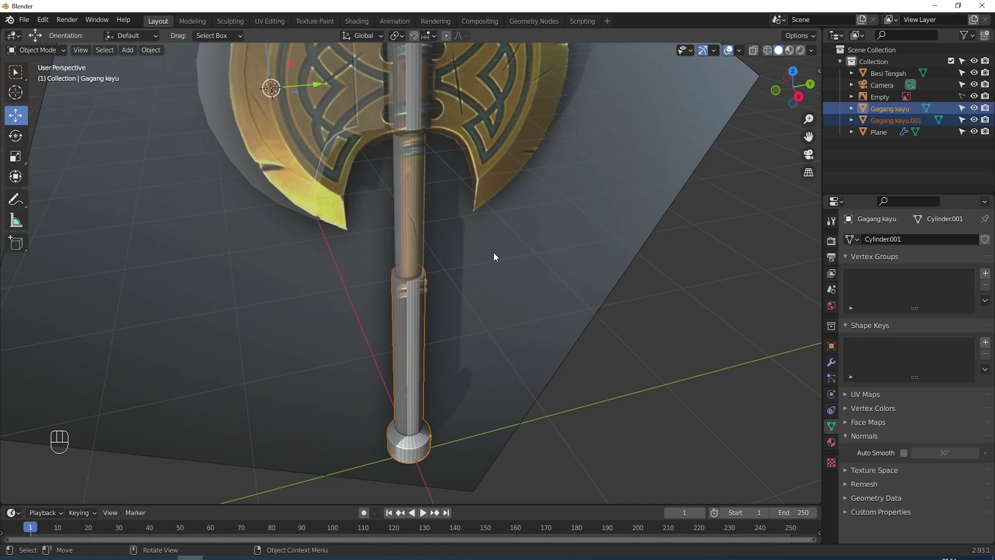
click(890, 120)
double_click(890, 120)
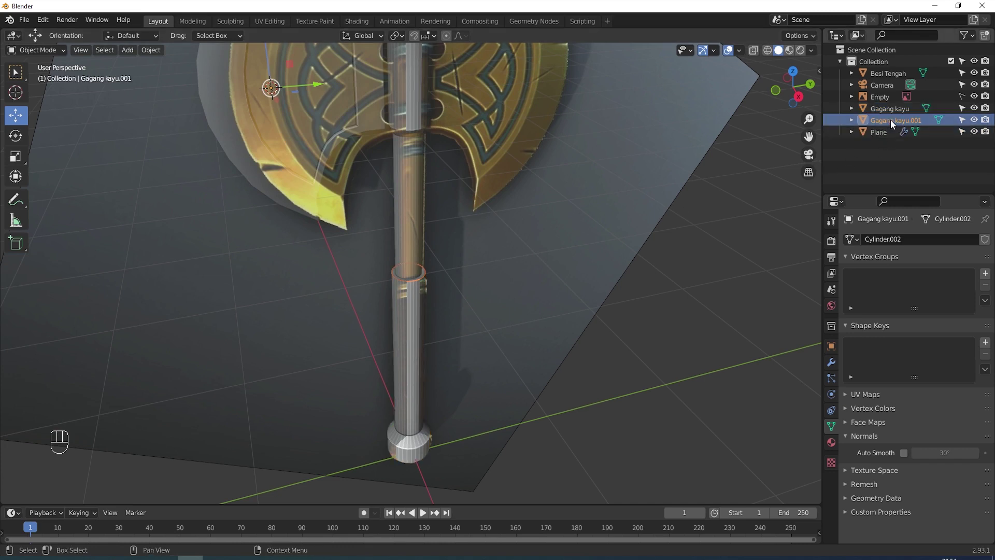
text(Gelang 1)
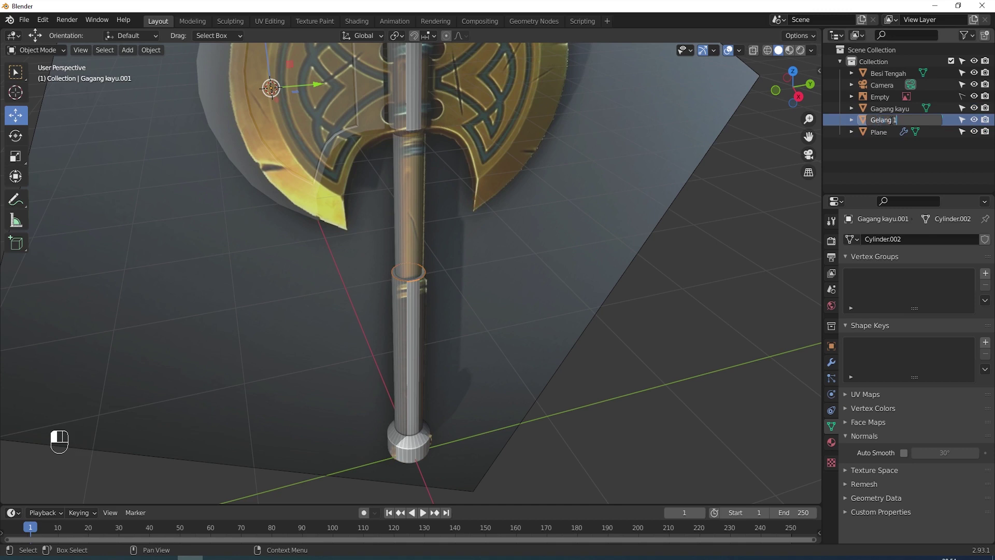
key(Return)
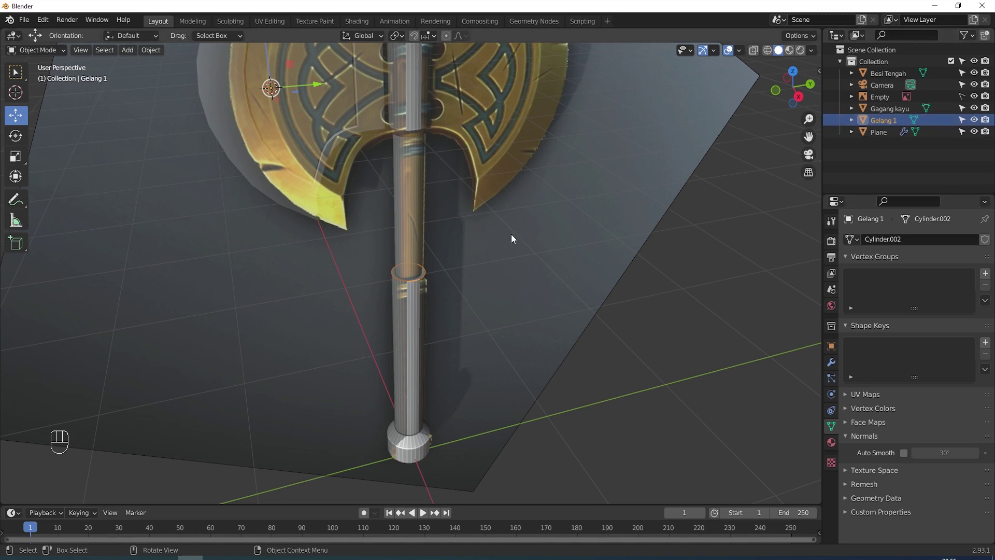
In Edit Mode, select the Gelang 1 ring face and scale it out slightly wider than the grip in right orthographic view.
key(Tab)
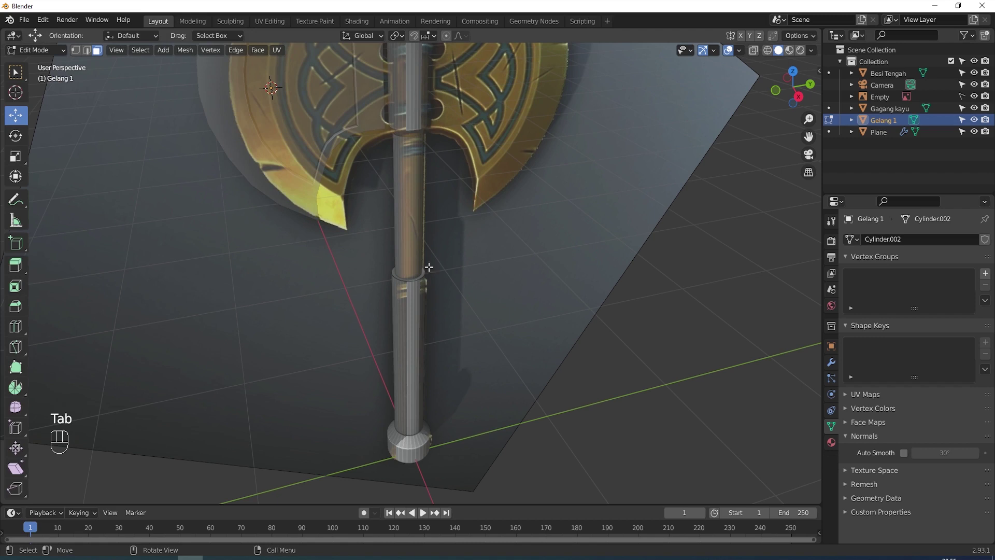
click(417, 279)
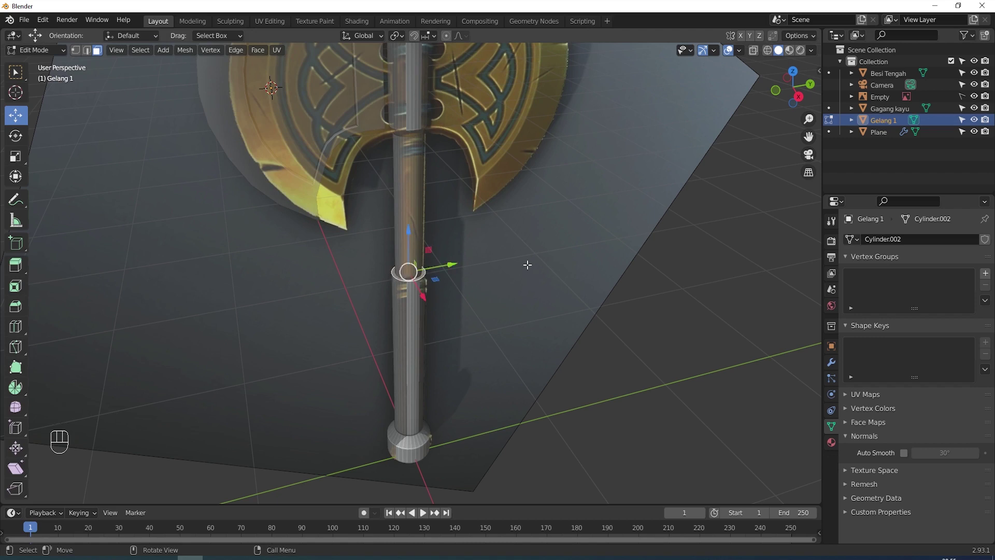
key(KP_3)
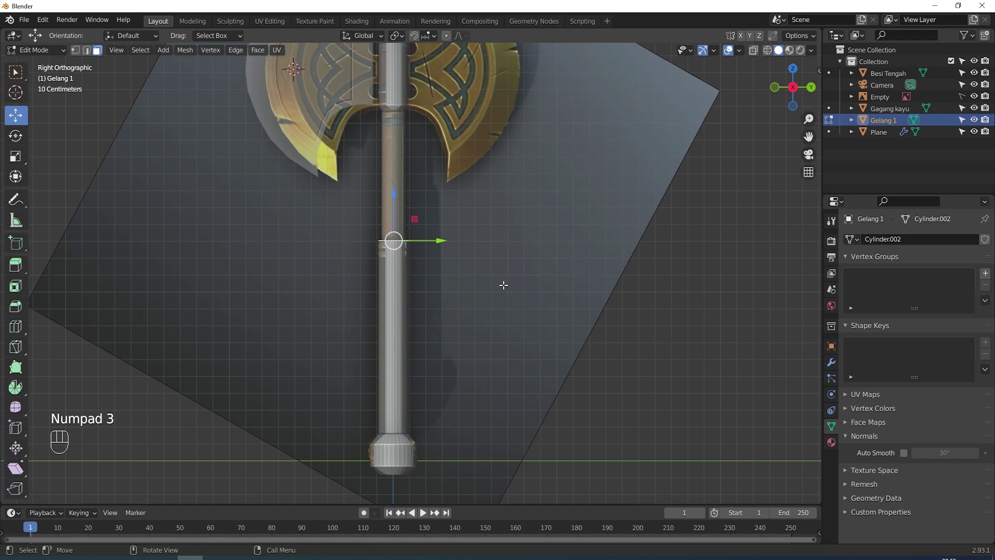
scroll(504, 285, up, 4)
shift+middle_drag(497, 254, 535, 295)
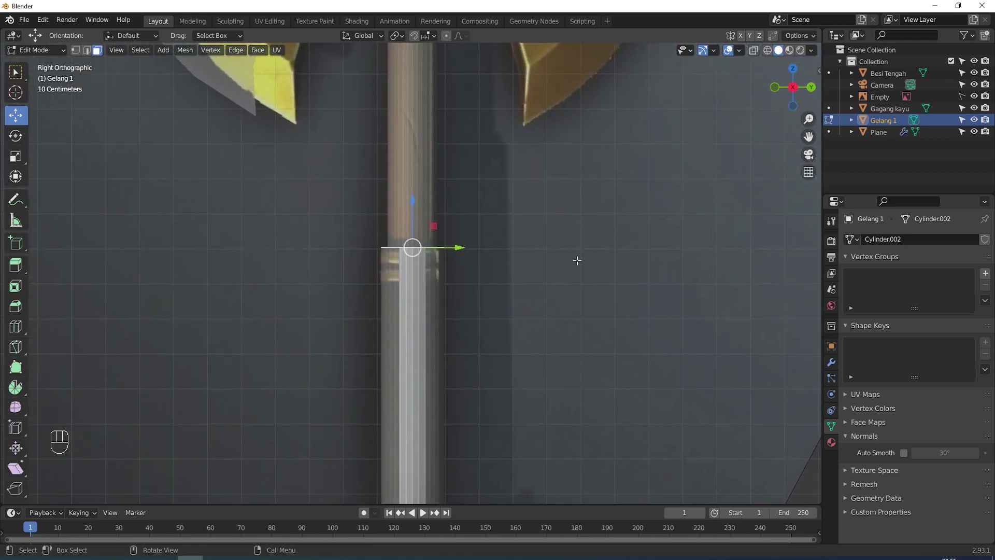
key(s)
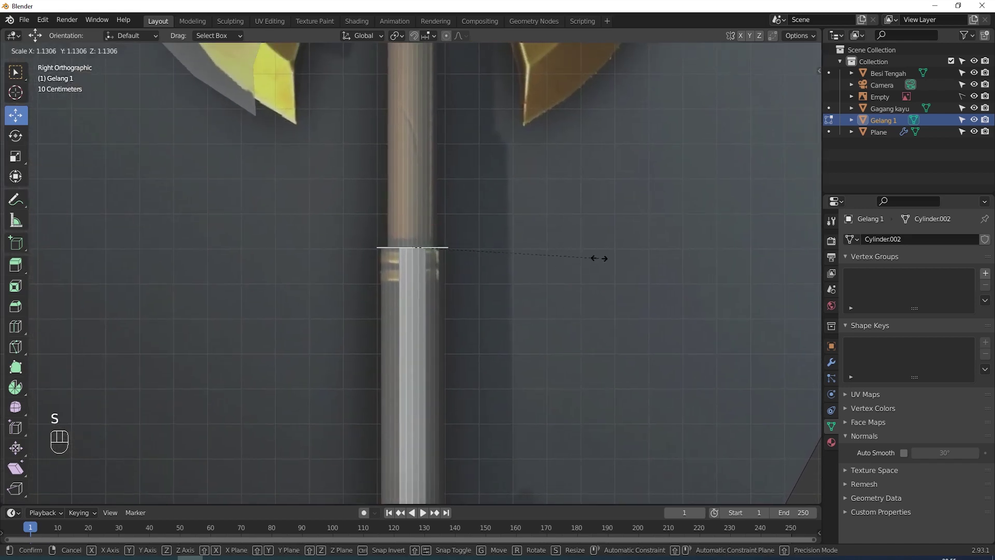
click(617, 256)
mouse_move(617, 256)
middle_down()
mouse_move(615, 191)
mouse_move(617, 289)
mouse_move(620, 259)
middle_up()
key(KP_3)
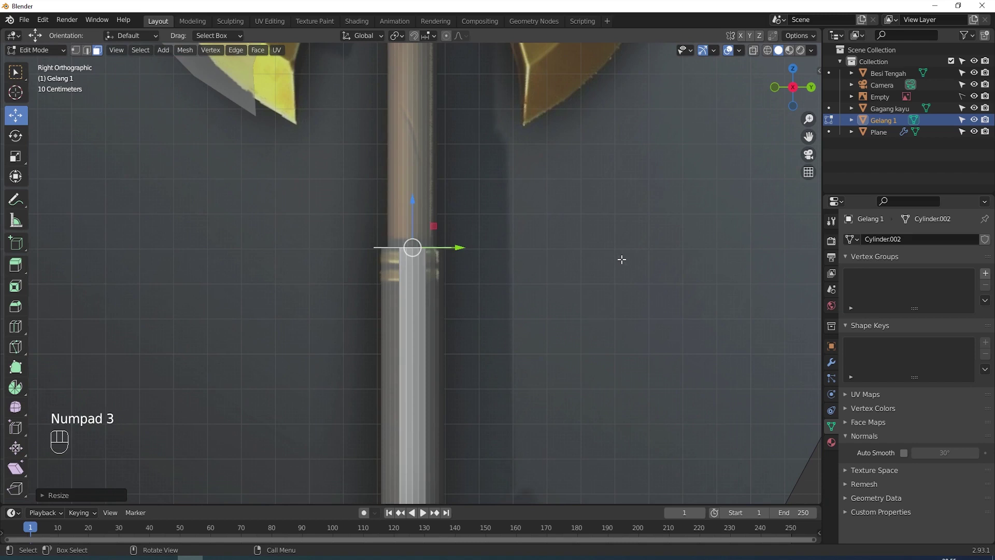
Extrude the widened ring face about 0.035 m down to form a collar around the grip's upper end.
key(e)
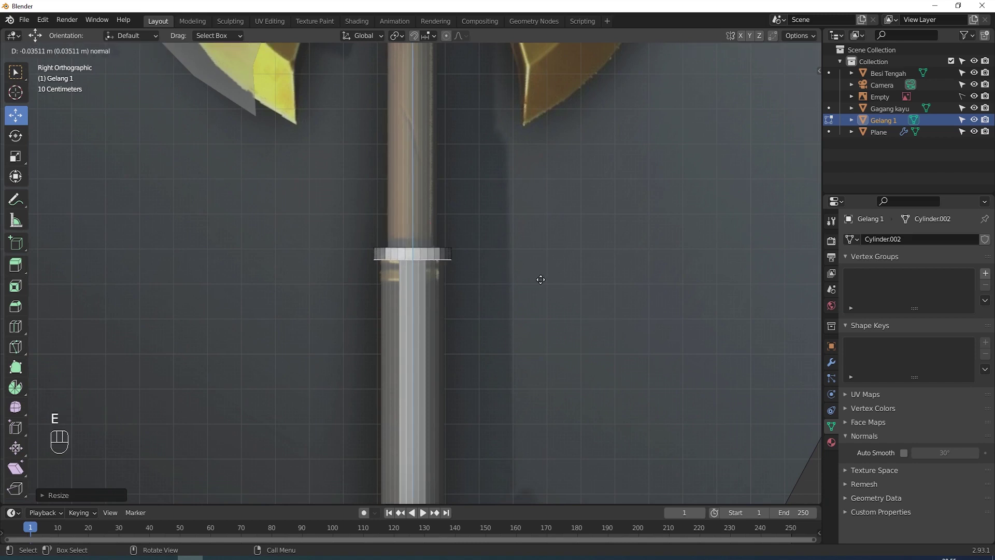
click(538, 280)
middle_drag(577, 253, 605, 259)
scroll(594, 256, down, 2)
key(KP_3)
click(489, 260)
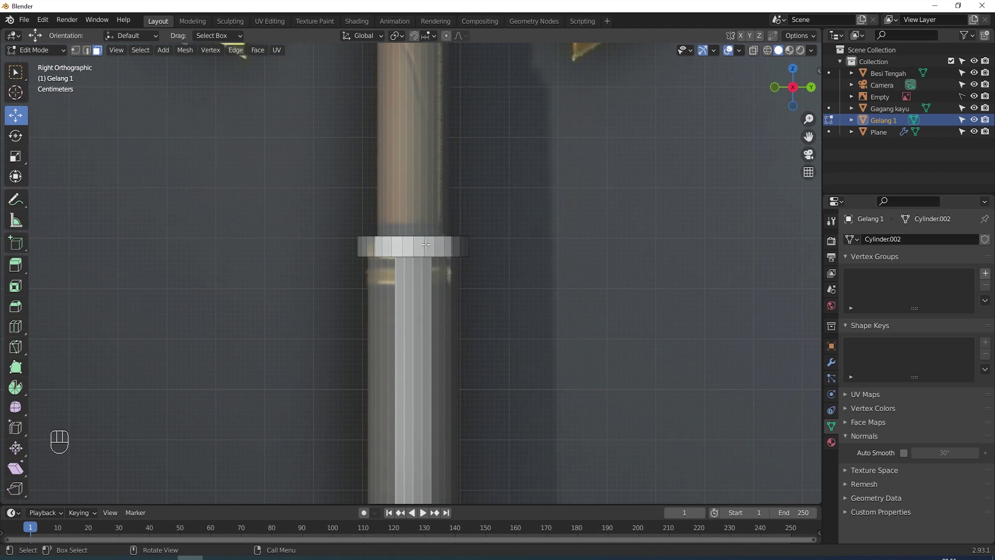
Bevel the collar's upper and lower outer edge loops together with 3 segments and a width of about 0.01 m.
scroll(418, 242, up, 2)
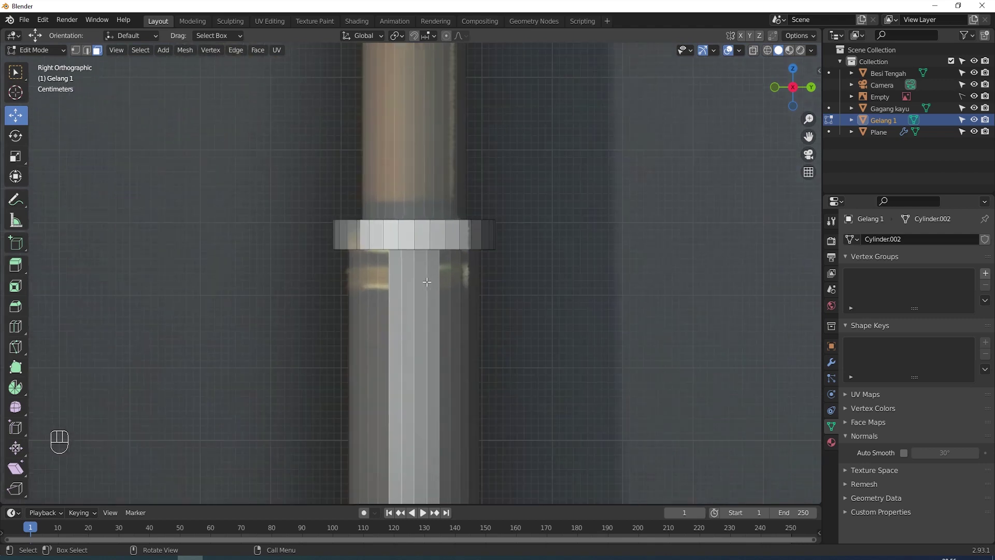
click(86, 51)
scroll(386, 282, up, 1)
key(alt)
alt+click(387, 244)
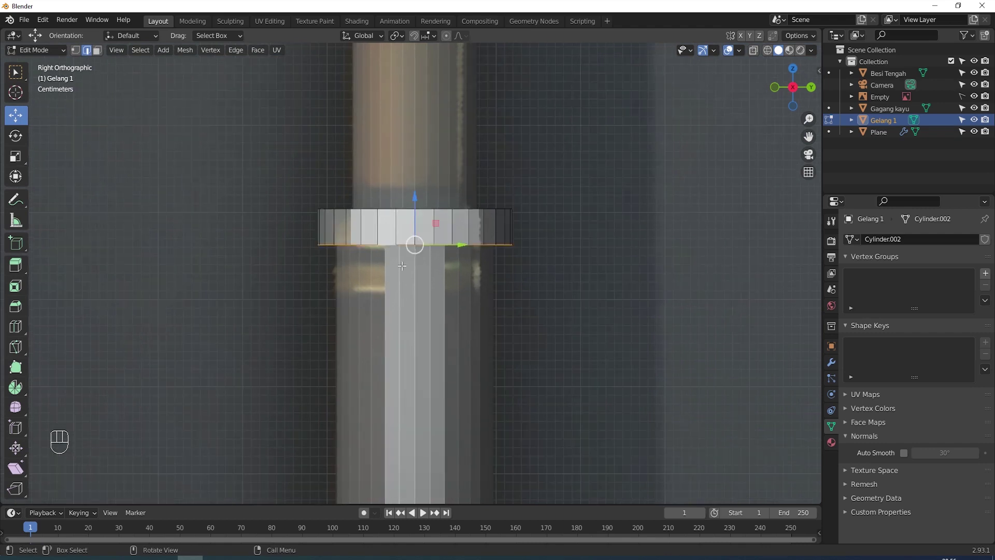
key(shift)
key(shift+alt)
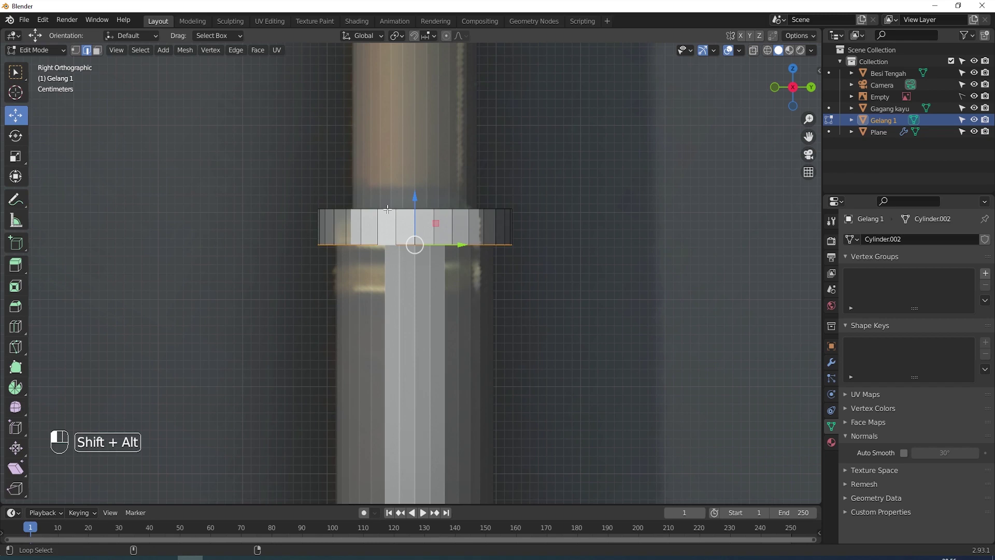
alt+shift+click(387, 209)
middle_drag(549, 186, 557, 210)
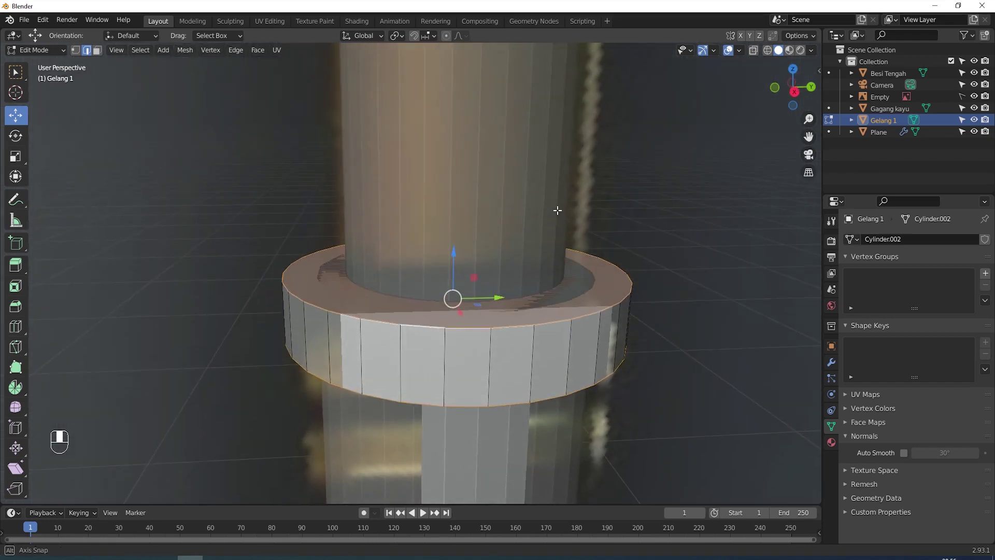
shift+middle_drag(634, 220, 564, 191)
scroll(571, 205, down, 2)
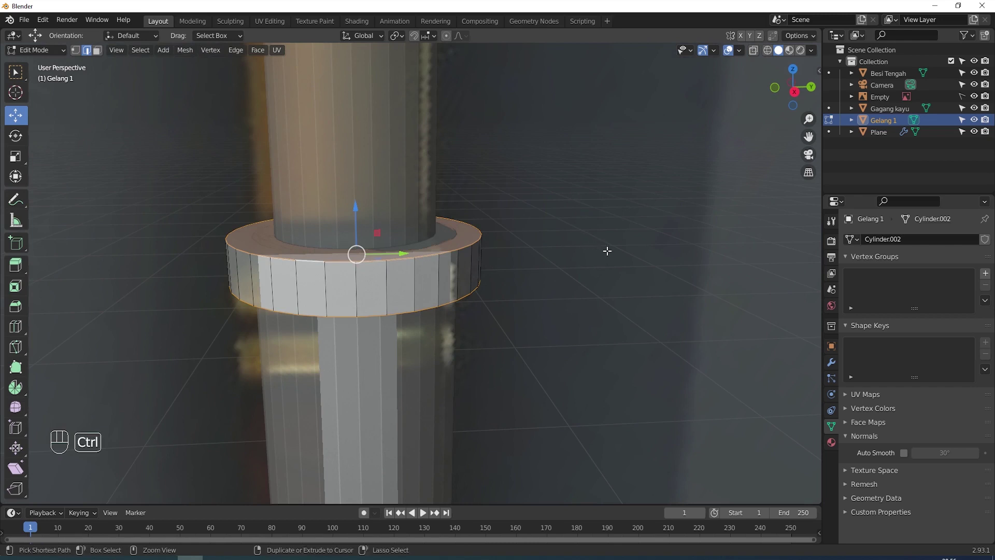
key(ctrl+b)
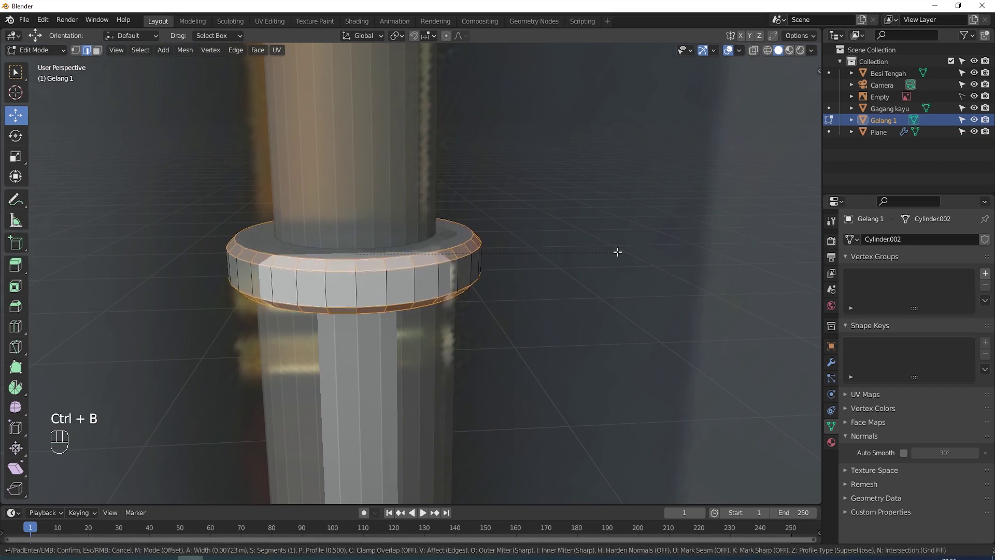
scroll(618, 252, up, 1)
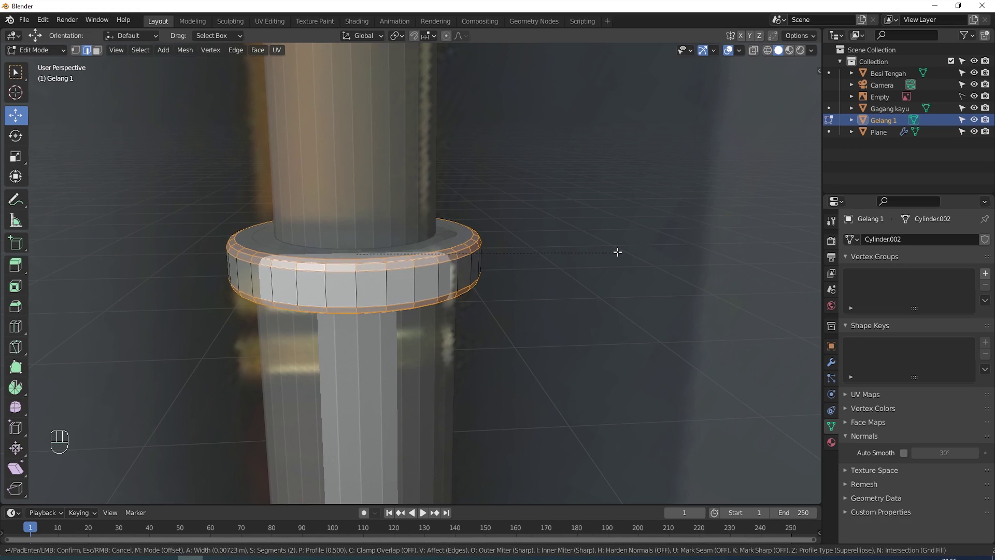
scroll(618, 252, up, 1)
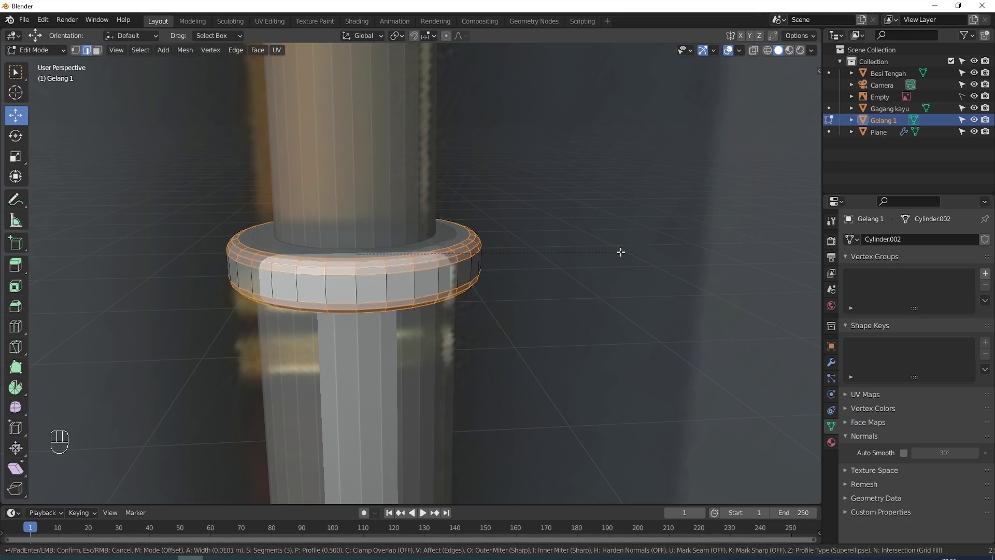
click(621, 252)
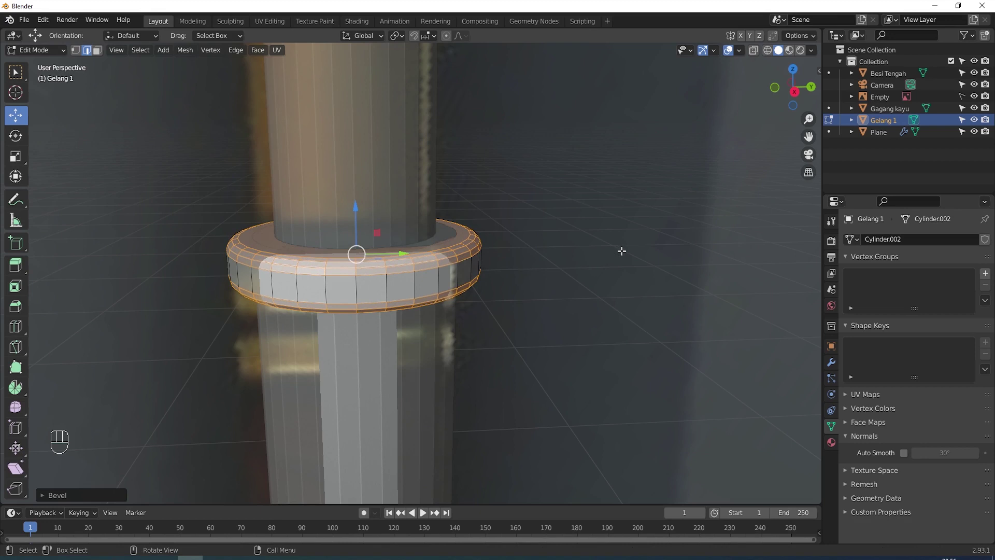
Return to Object Mode, shade the Gelang 1 collar smooth and enable Auto Smooth at 30°.
key(Tab)
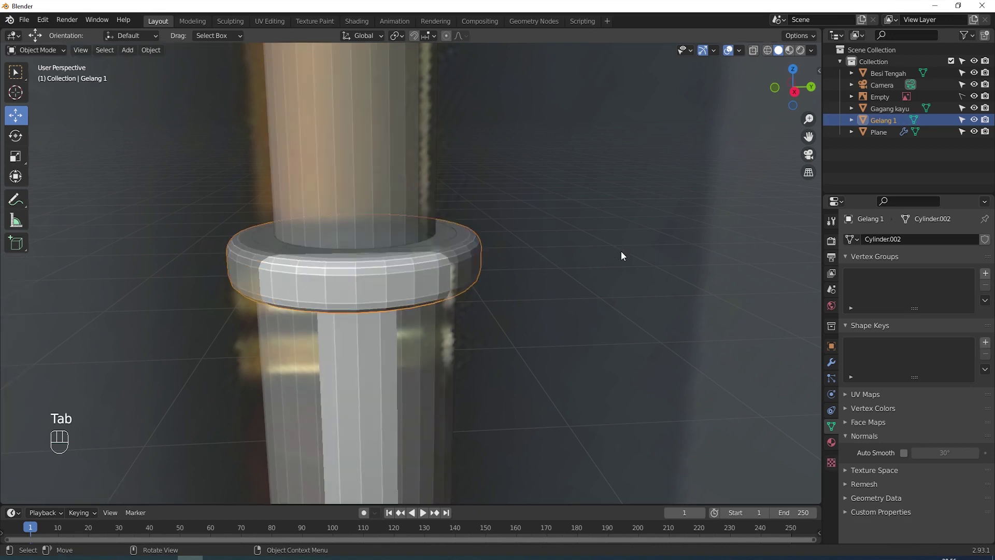
scroll(621, 251, down, 3)
scroll(602, 247, down, 3)
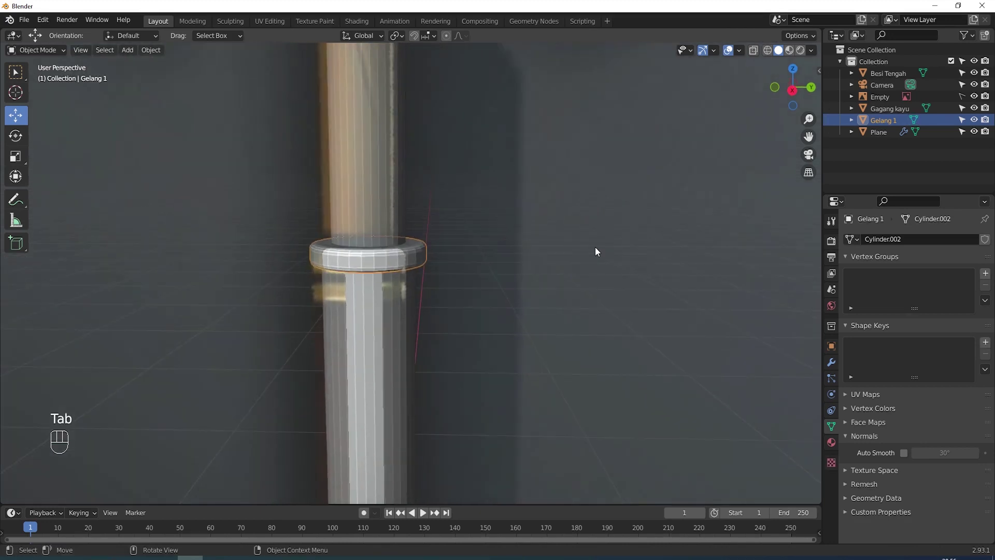
right_click(362, 264)
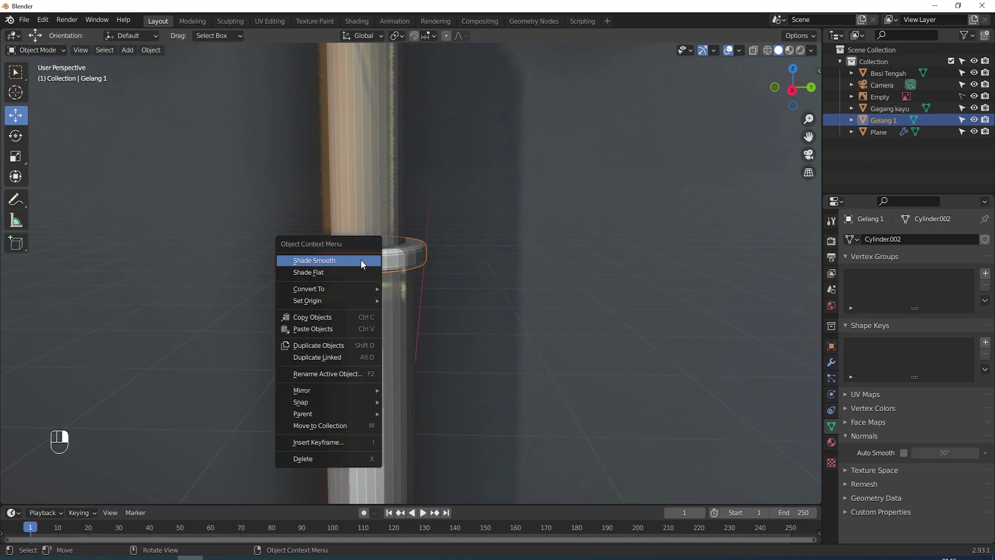
click(360, 260)
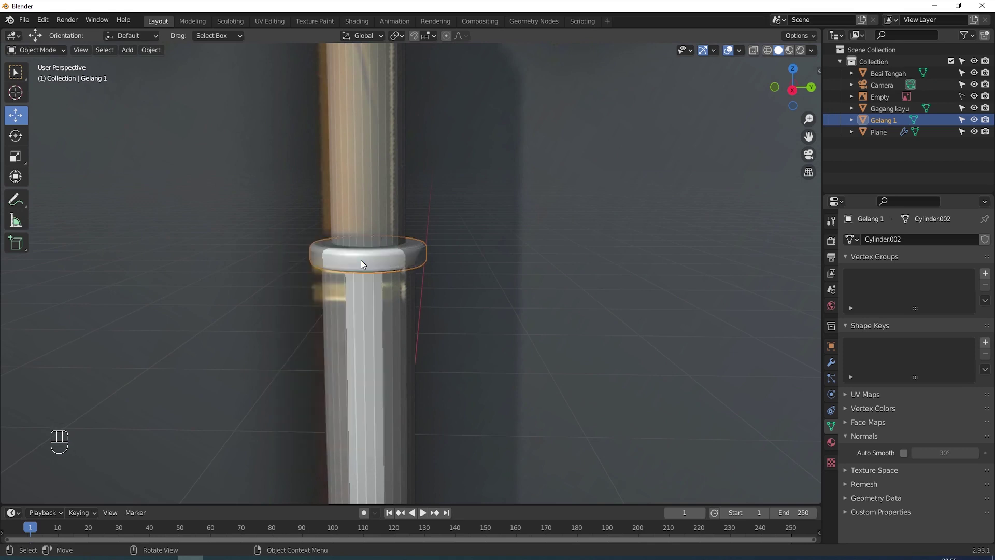
click(902, 453)
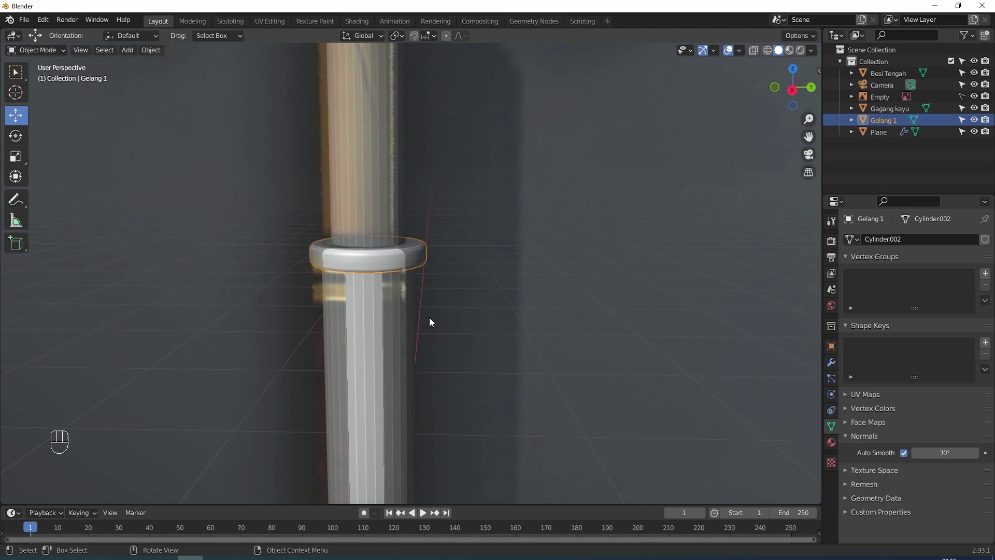
Shade the Gagang kayu grip smooth and enable Auto Smooth at 30° for it.
click(361, 349)
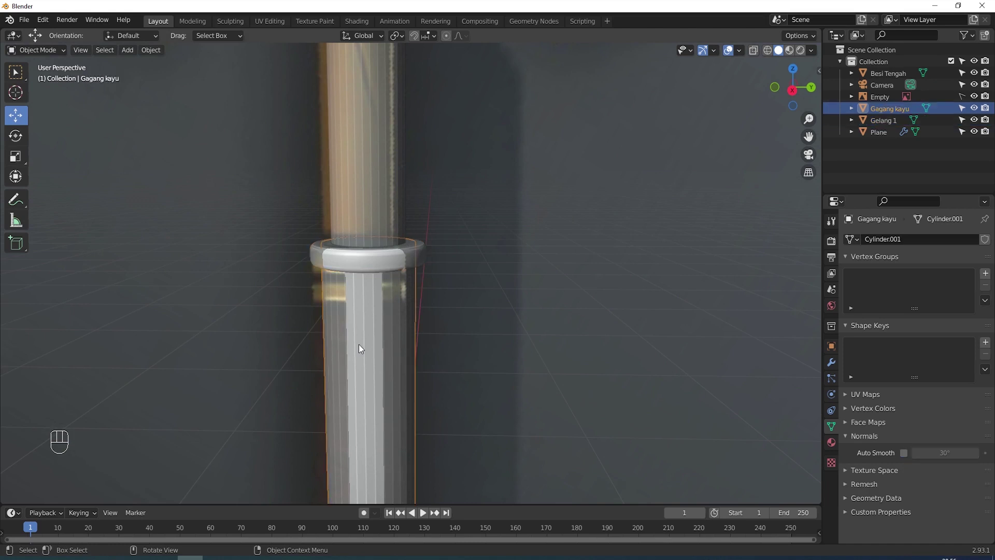
right_click(359, 345)
click(359, 344)
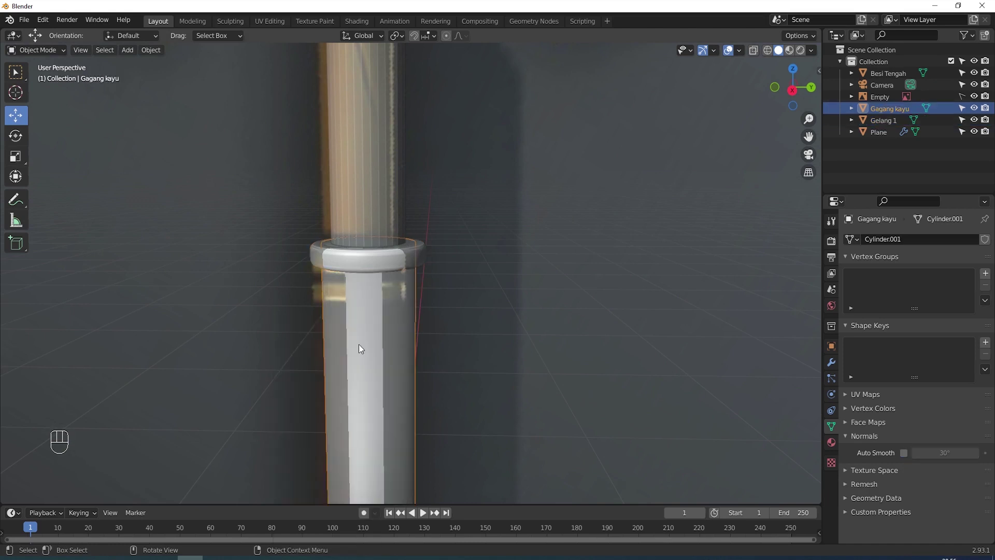
click(903, 453)
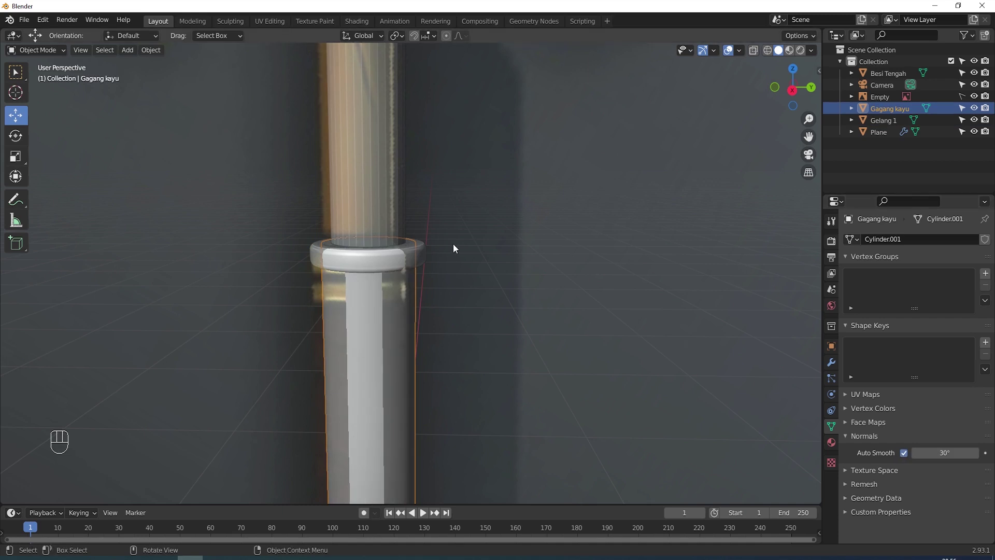
Nudge Gelang 1 slightly down the grip in right orthographic view and set its origin to Center of Mass (Surface).
key(KP_3)
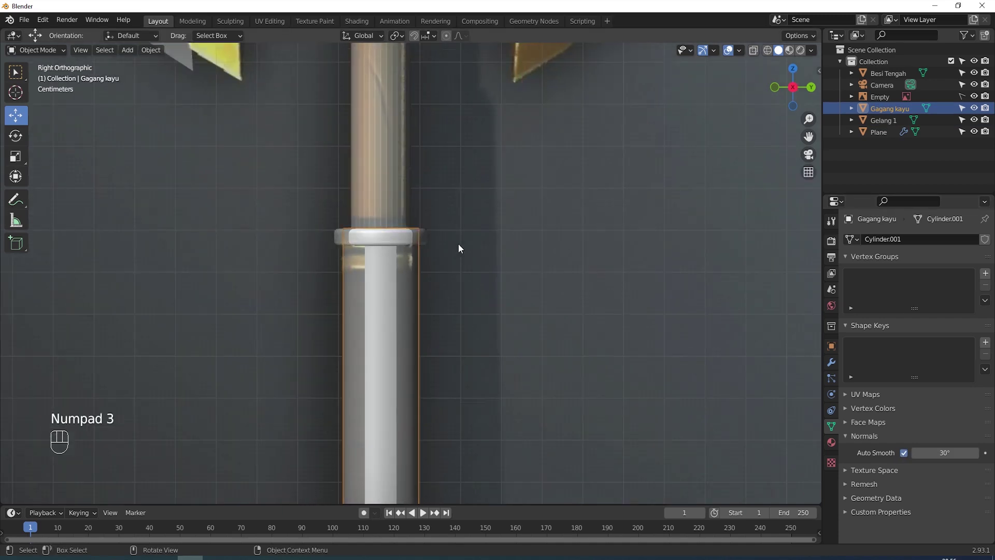
click(377, 241)
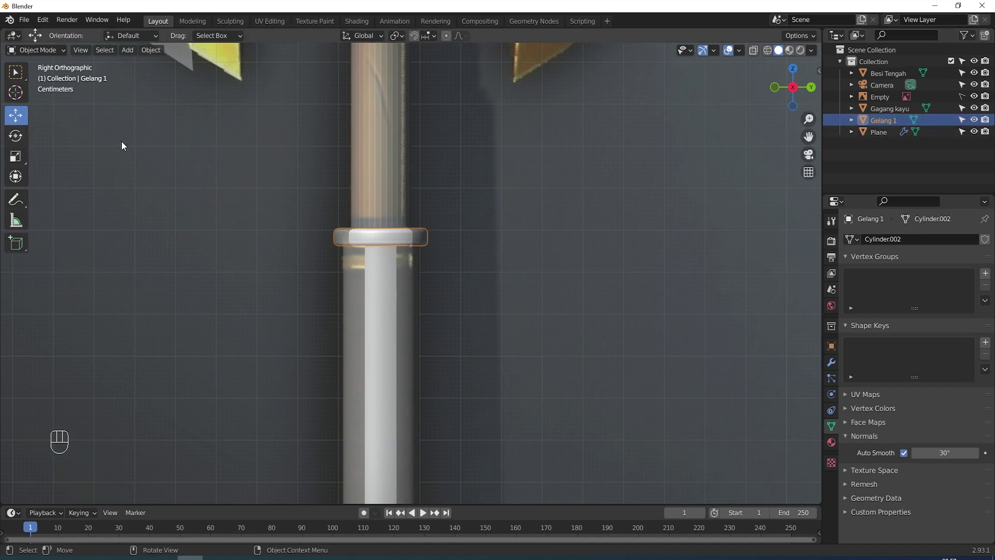
scroll(463, 234, down, 7)
drag(331, 92, 331, 98)
scroll(469, 246, up, 1)
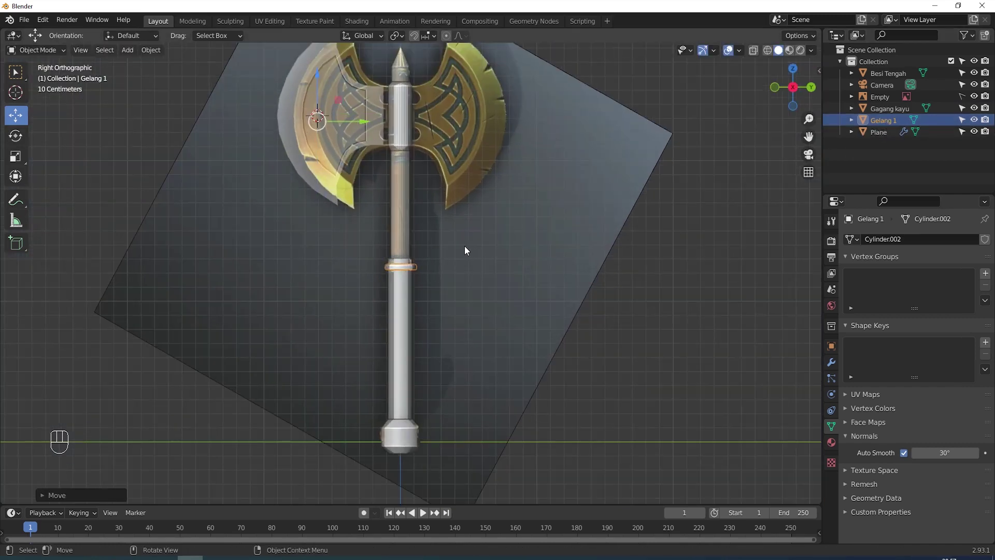
click(151, 50)
mouse_move(162, 76)
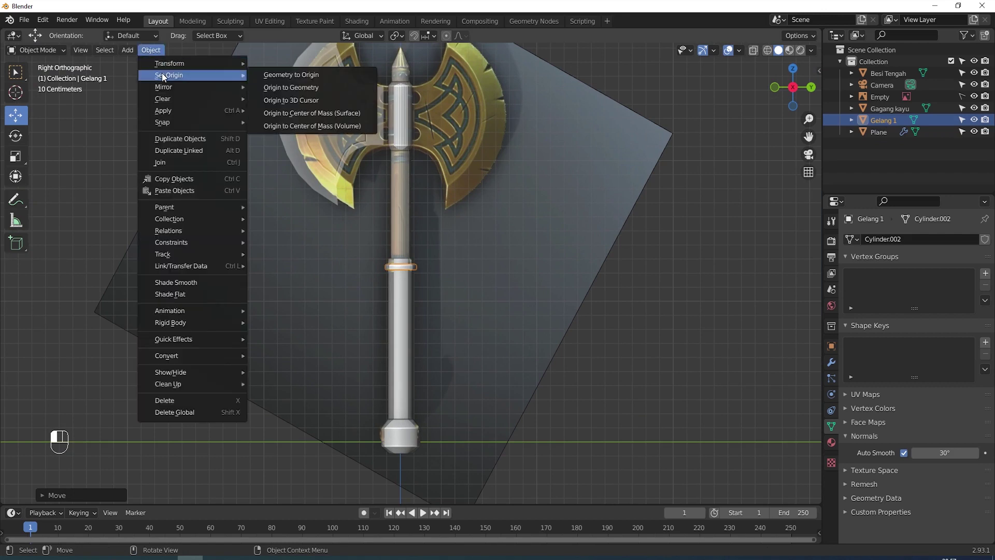
click(297, 113)
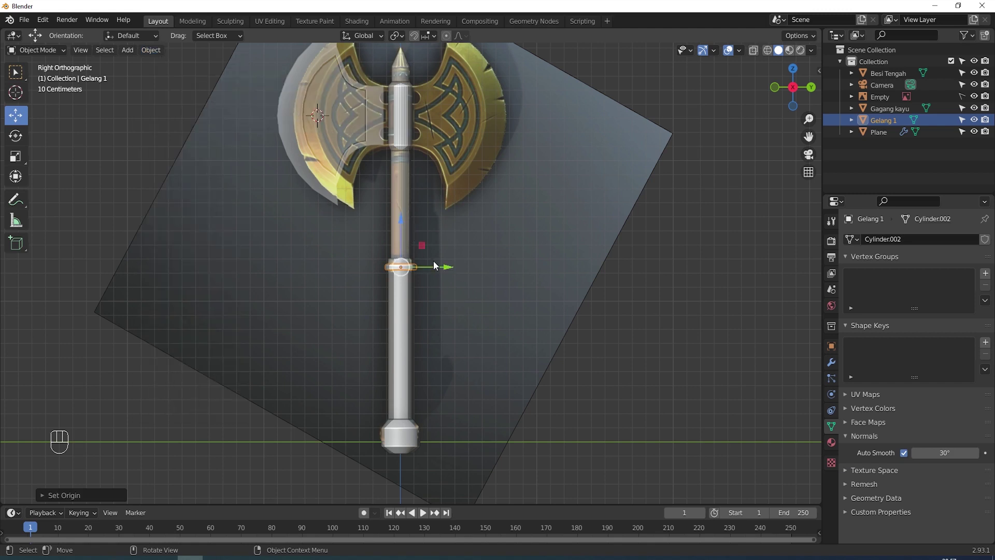
Nudge Gelang 1 slightly up along Z, and duplicate it about 0.059 m lower along Z as a second collar ring.
scroll(435, 266, up, 4)
drag(390, 218, 388, 207)
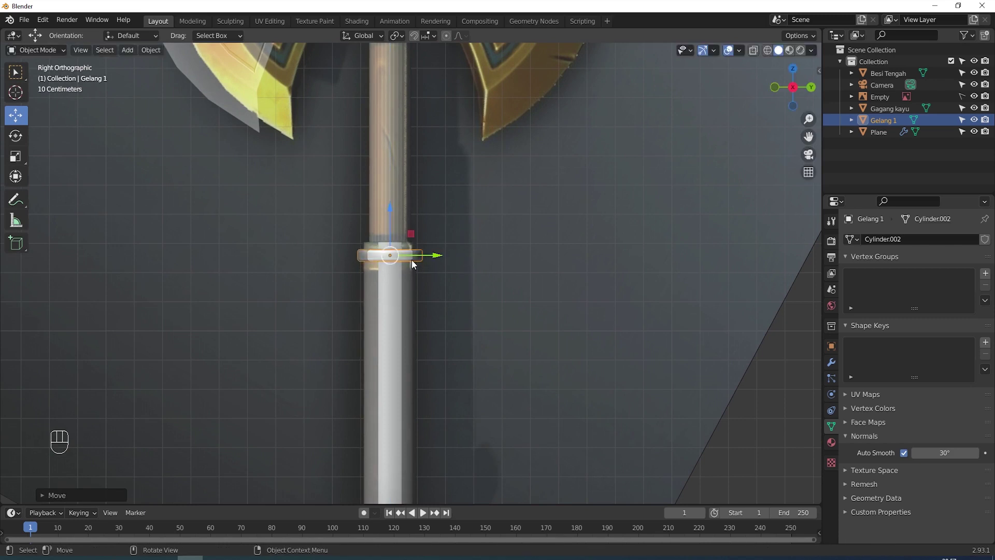
key(shift)
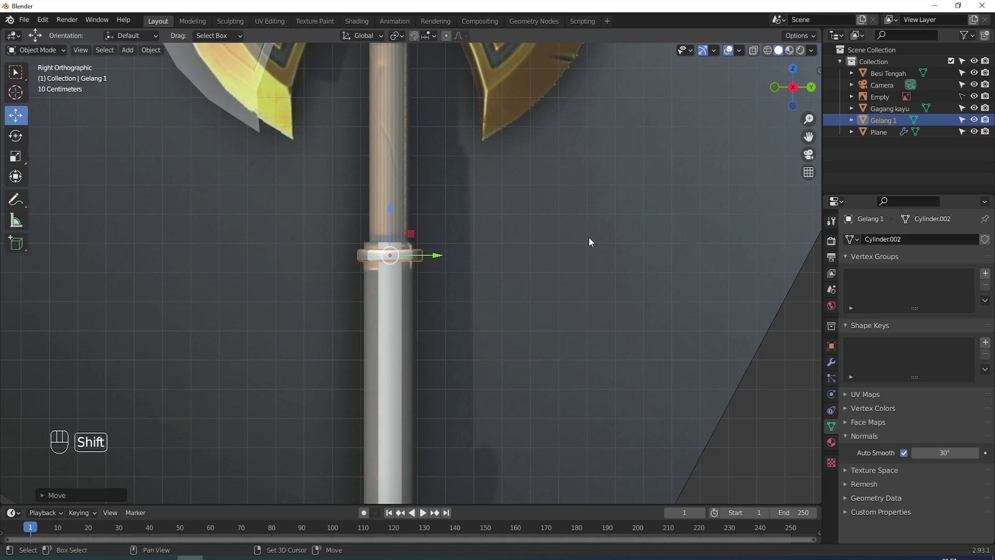
key(shift+d)
key(z)
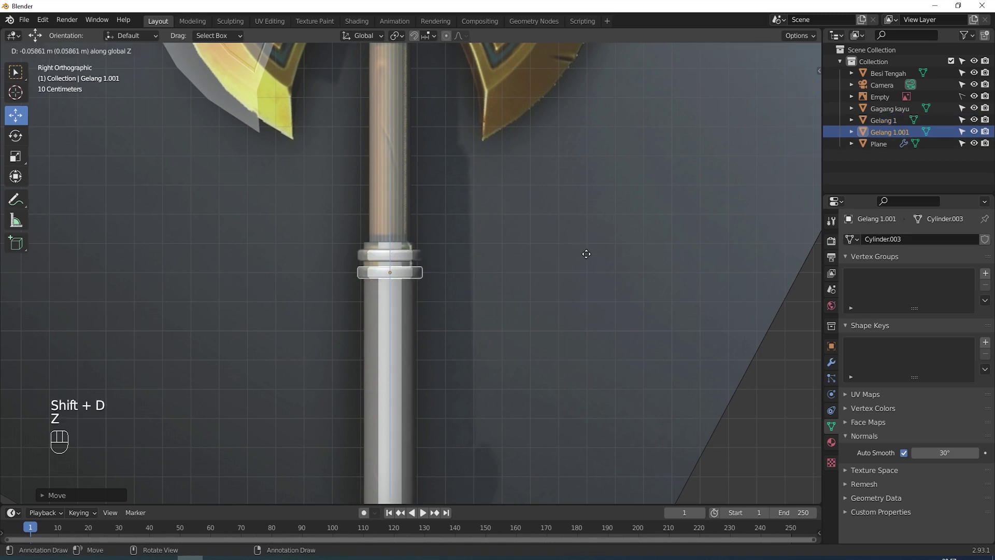
click(585, 254)
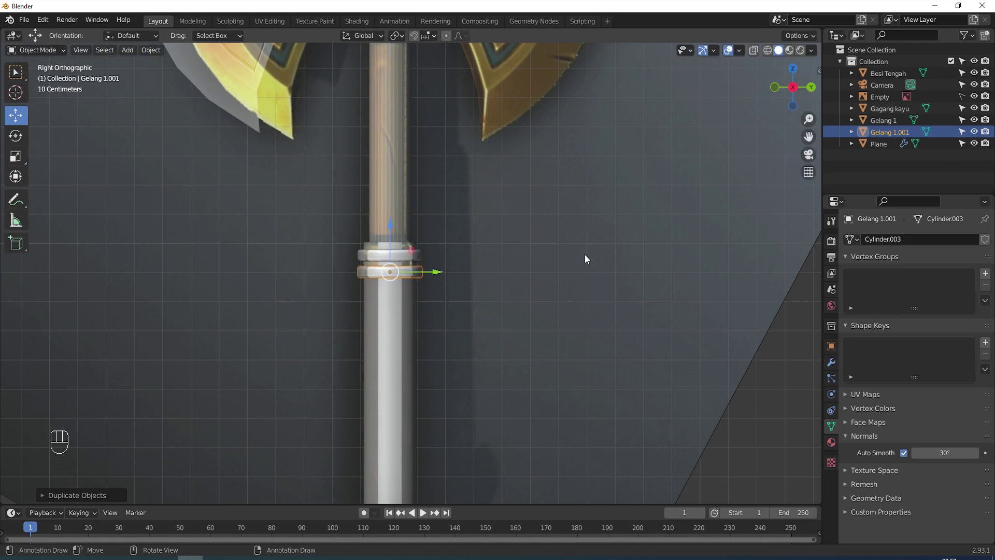
Rename the duplicated collar ring as Gelang 2.
click(888, 132)
double_click(888, 132)
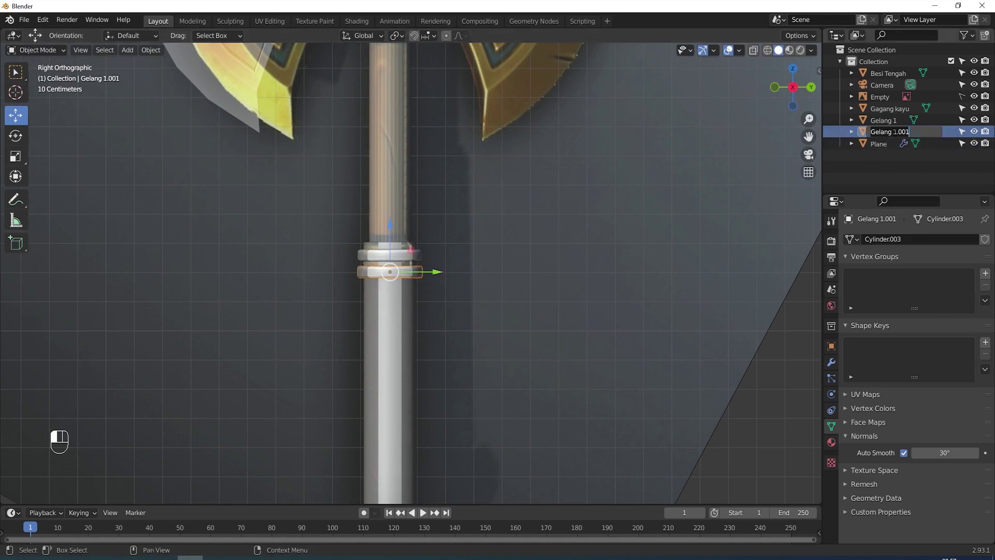
drag(892, 132, 915, 132)
text(2)
key(Return)
Hide the Empty reference image in the viewport.
middle_drag(545, 229, 521, 271)
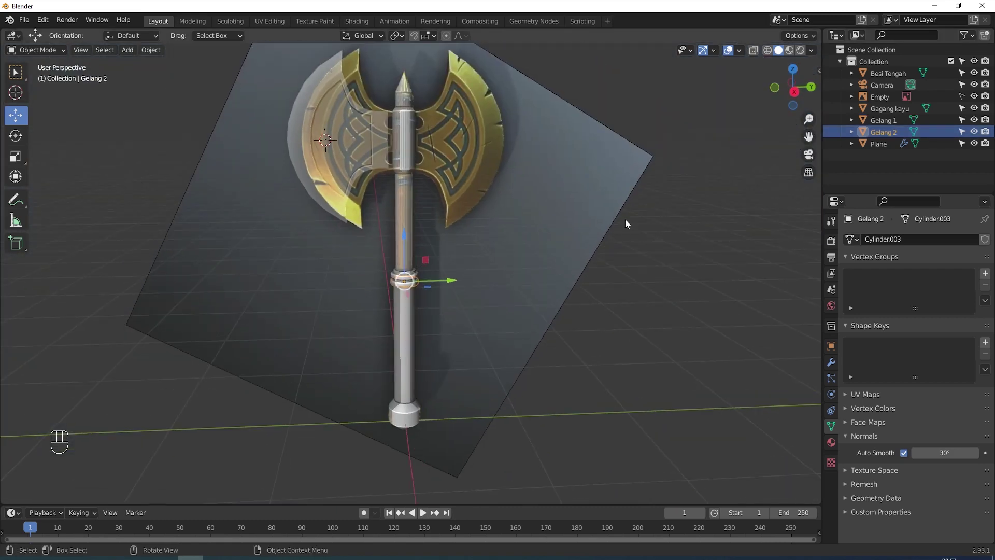
click(975, 96)
scroll(569, 195, up, 3)
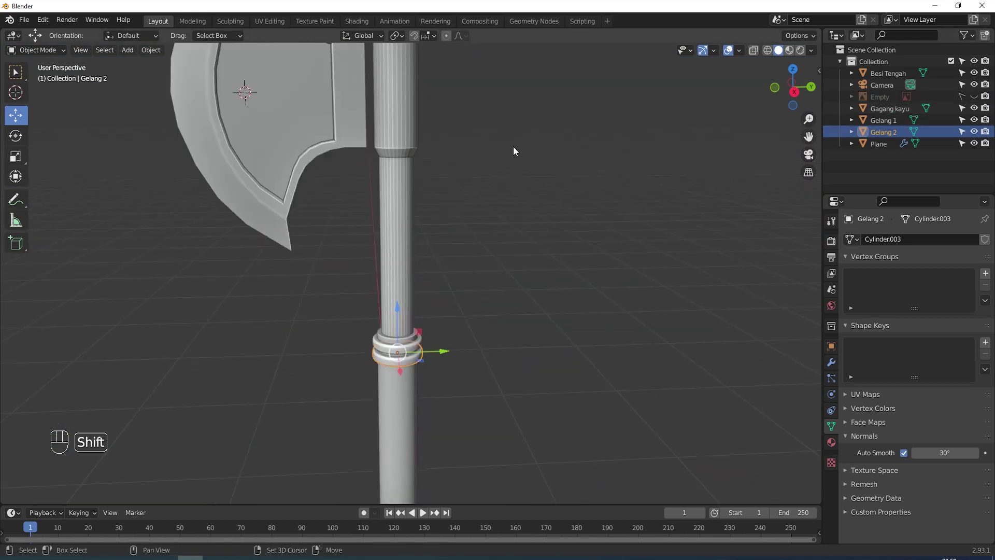
Shade the Besi Tengah shaft smooth and enable Auto Smooth at 30° for it.
shift+middle_drag(513, 148, 510, 202)
scroll(442, 177, down, 1)
click(390, 166)
right_click(390, 161)
click(390, 161)
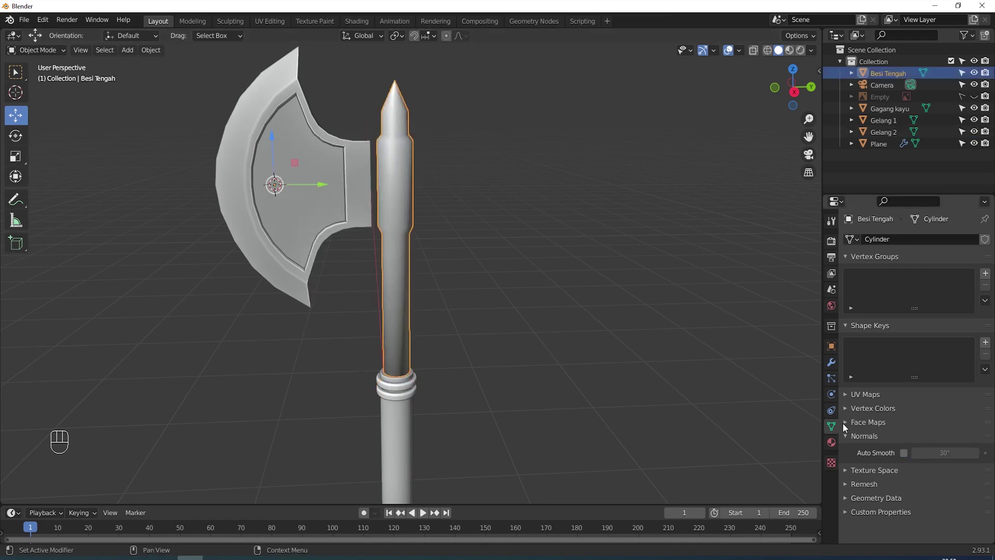
click(903, 454)
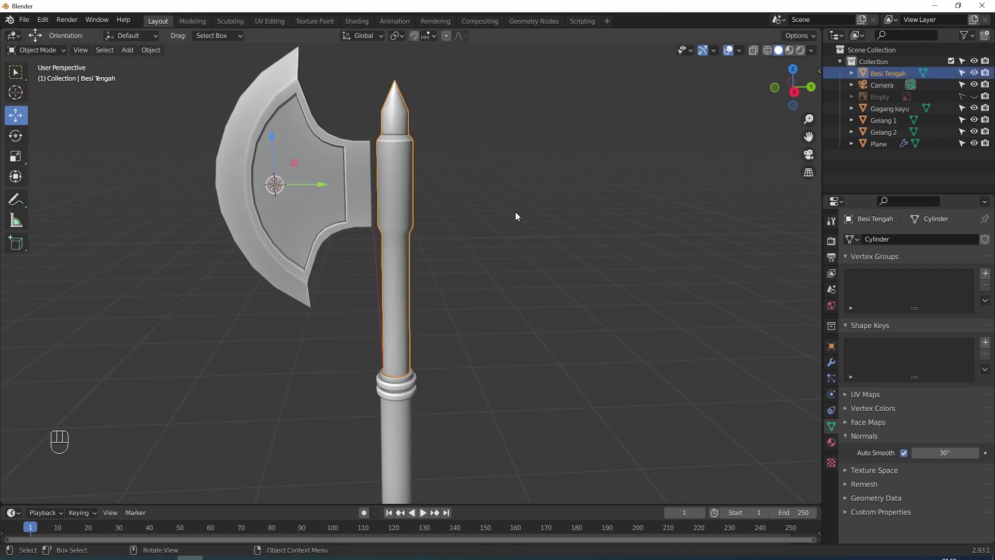
Add a loop cut to Besi Tengah's lower tapered band in Edit Mode, slid about 0.72 toward the band's lower edge.
scroll(516, 212, up, 4)
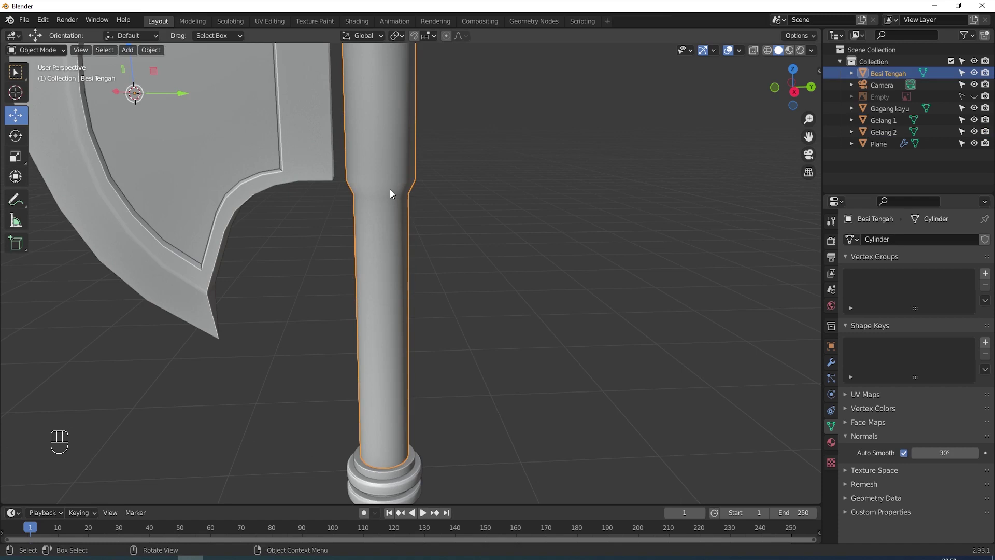
scroll(390, 191, down, 3)
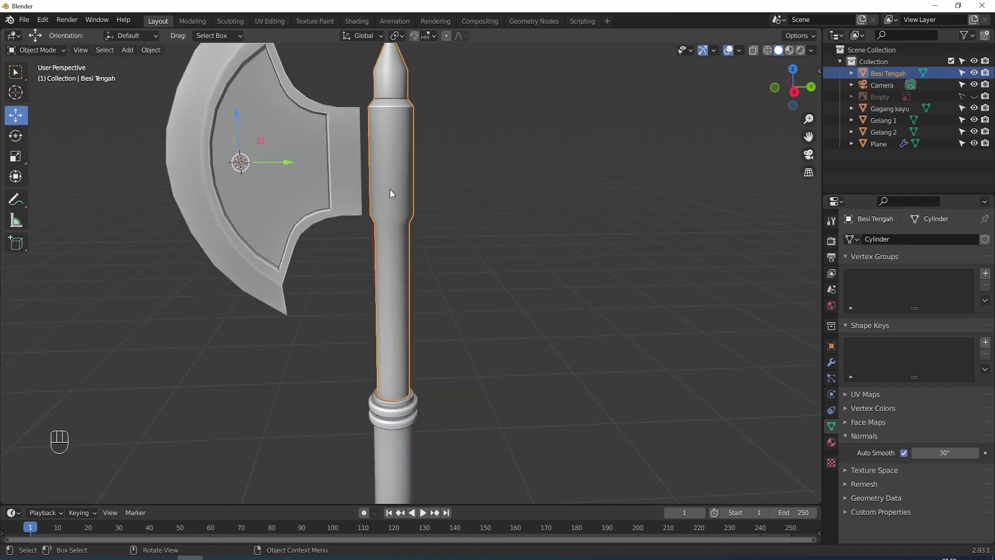
key(Tab)
scroll(413, 208, up, 3)
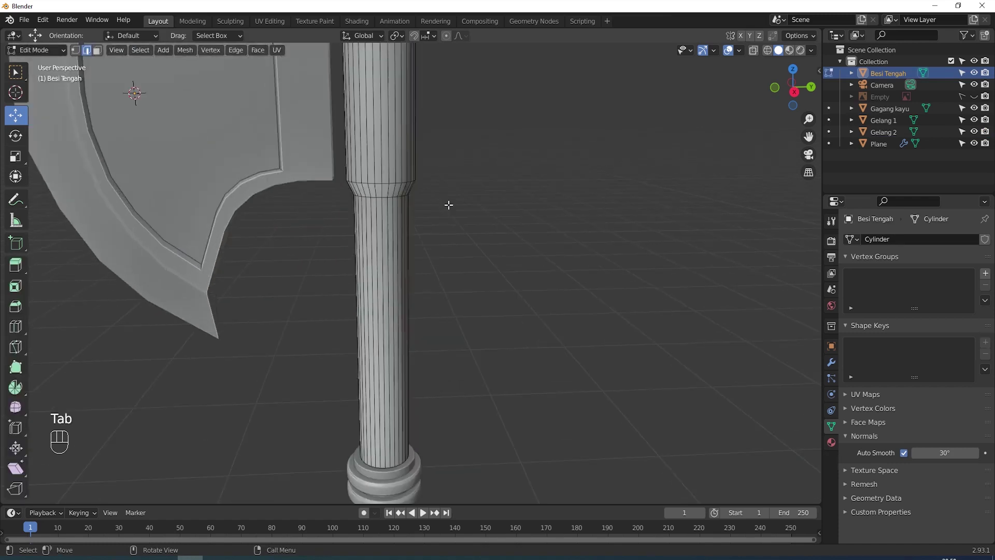
shift+middle_drag(413, 180, 422, 207)
key(ctrl+r)
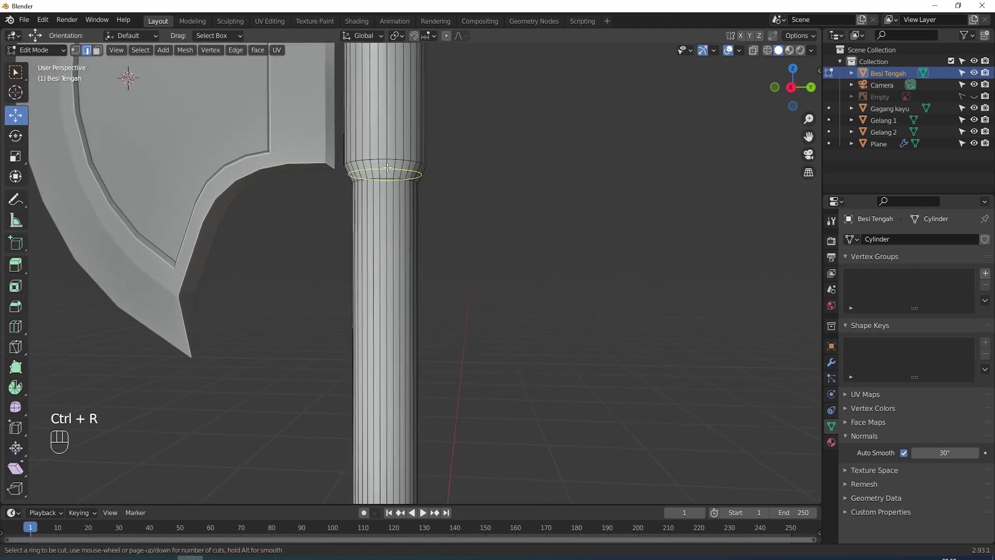
click(387, 167)
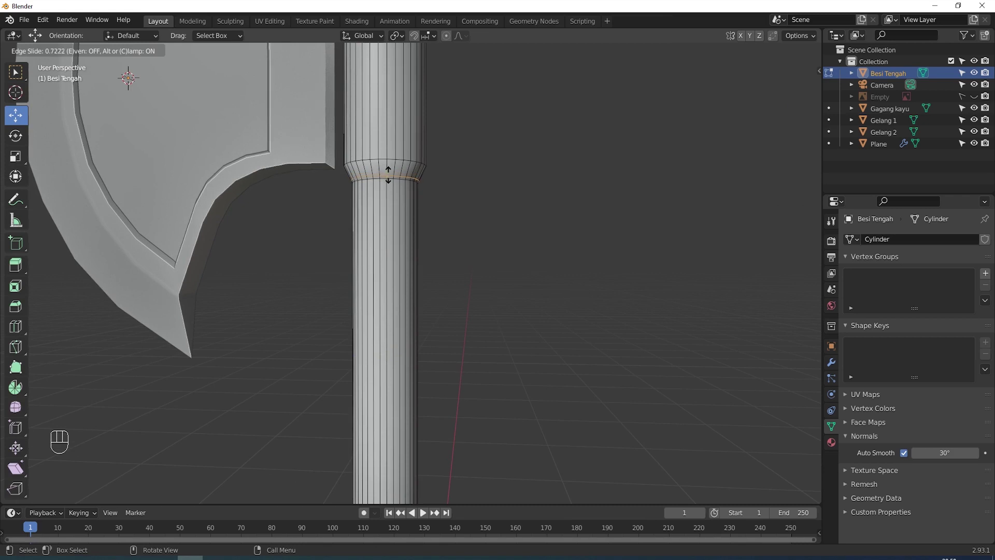
click(388, 174)
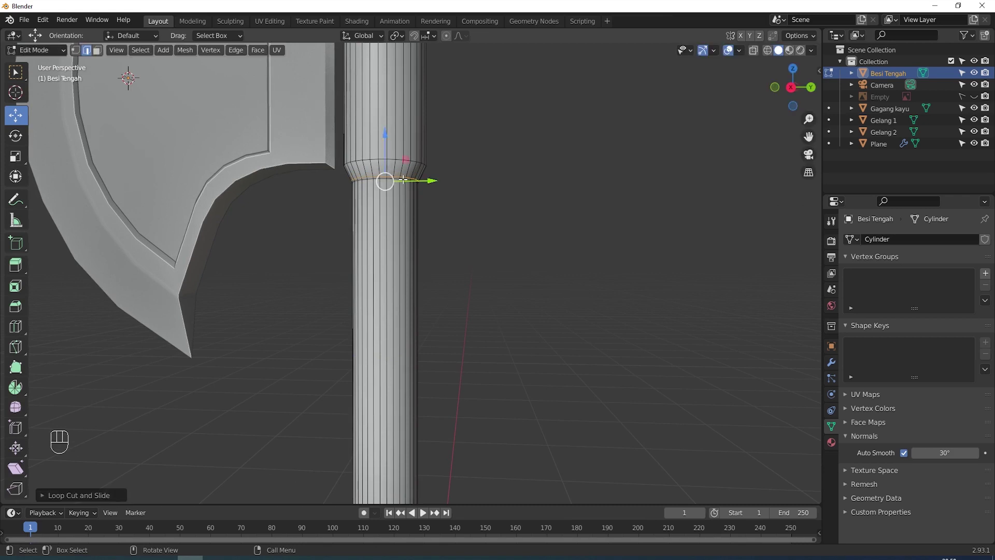
key(Tab)
middle_drag(489, 195, 496, 204)
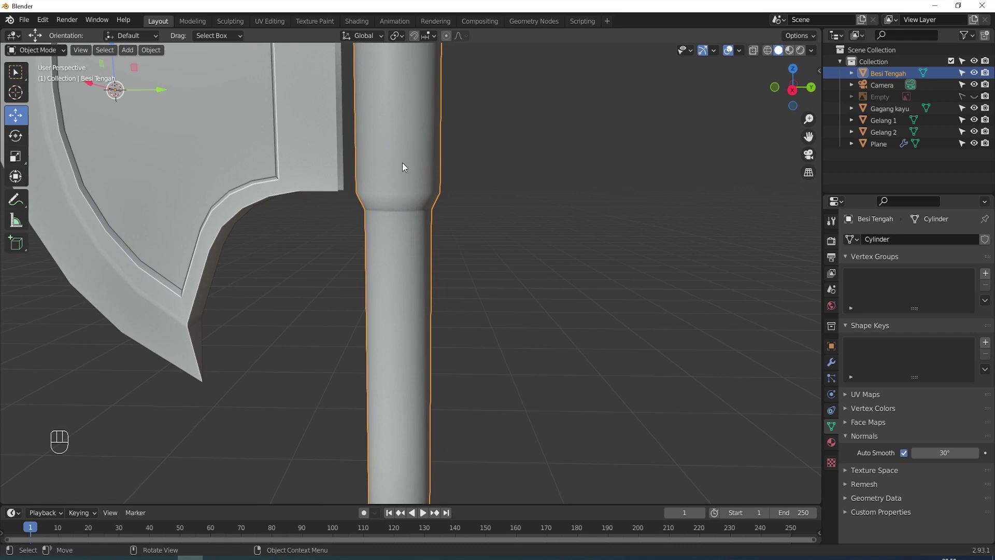
Add a loop cut around Besi Tengah's thick section, slid about 0.97 down to just above the lower taper.
key(Tab)
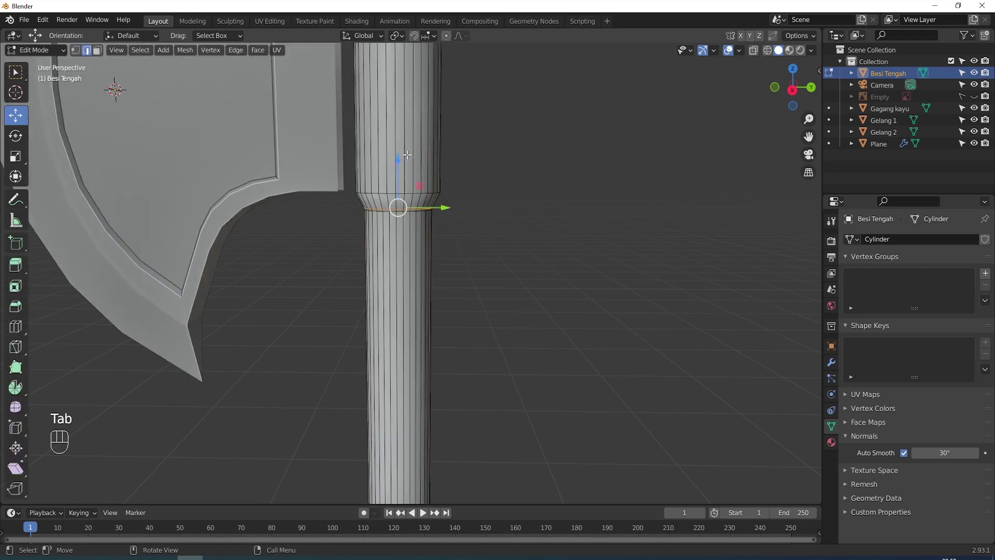
scroll(407, 155, down, 3)
key(ctrl+r)
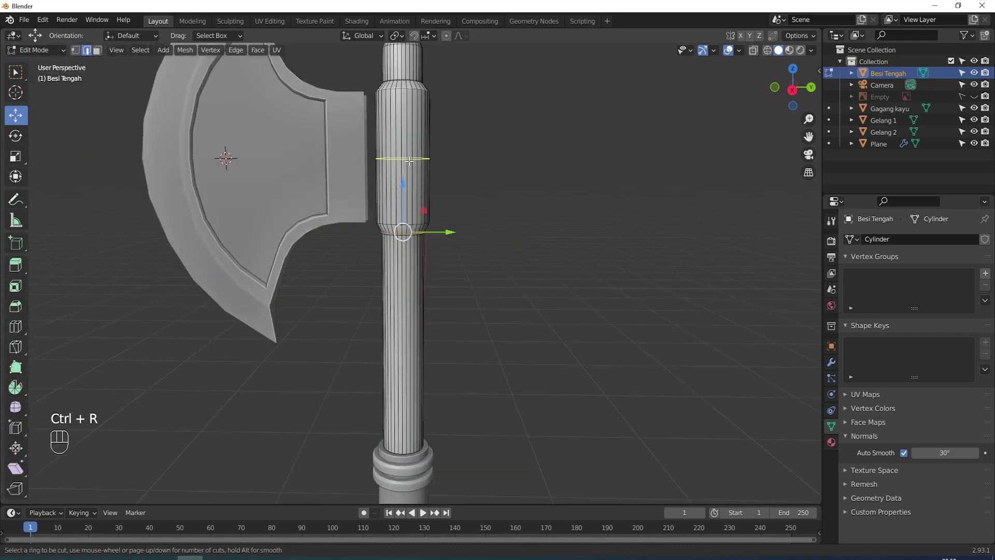
click(410, 160)
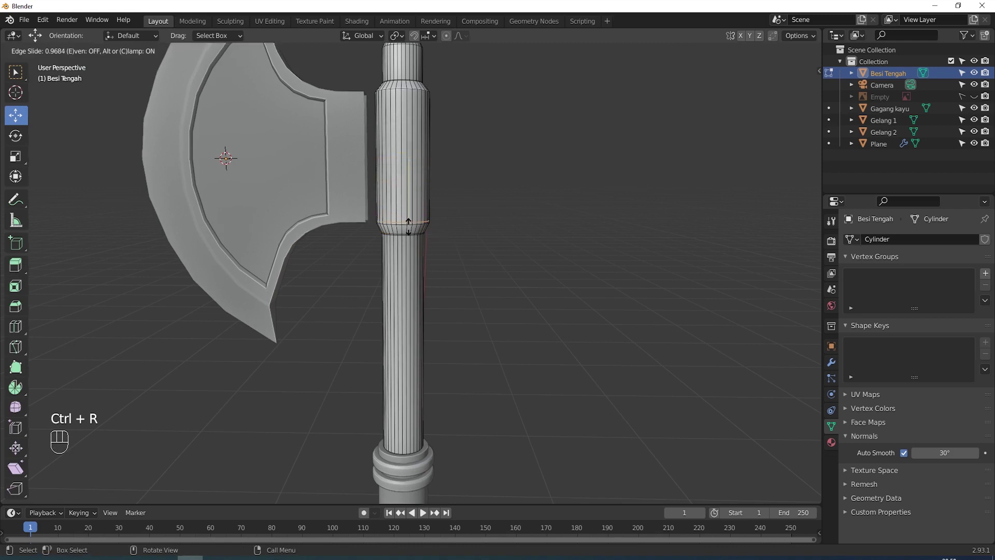
click(408, 226)
key(Tab)
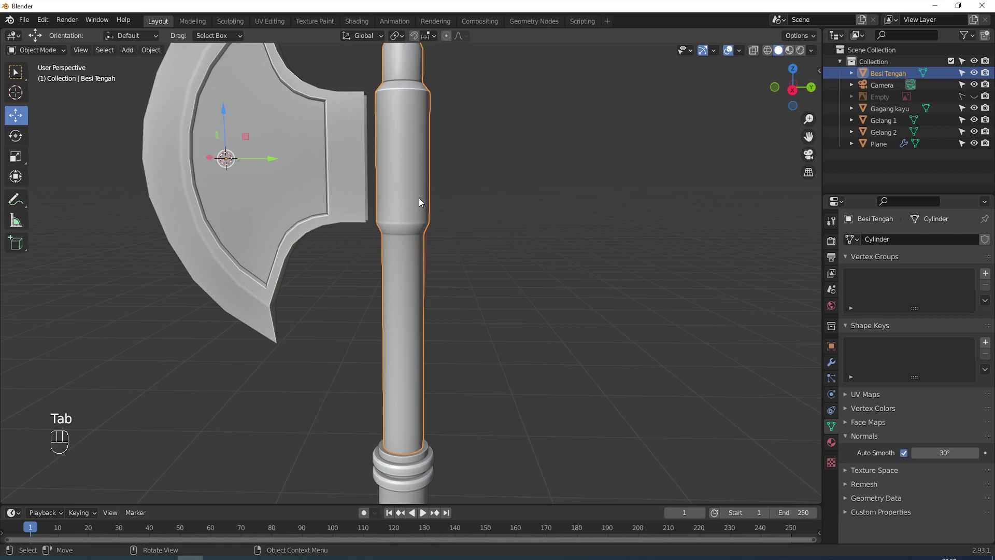
Move the axe blade (Plane) along Y in right orthographic view until its inner edge sits at the shaft's centre.
middle_drag(452, 251, 460, 123)
scroll(466, 247, down, 2)
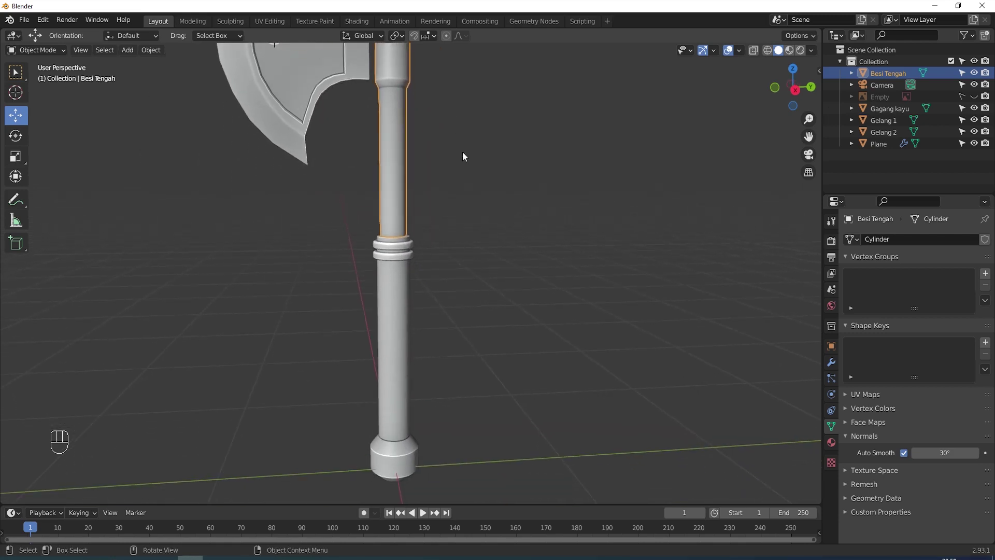
middle_drag(463, 270, 493, 200)
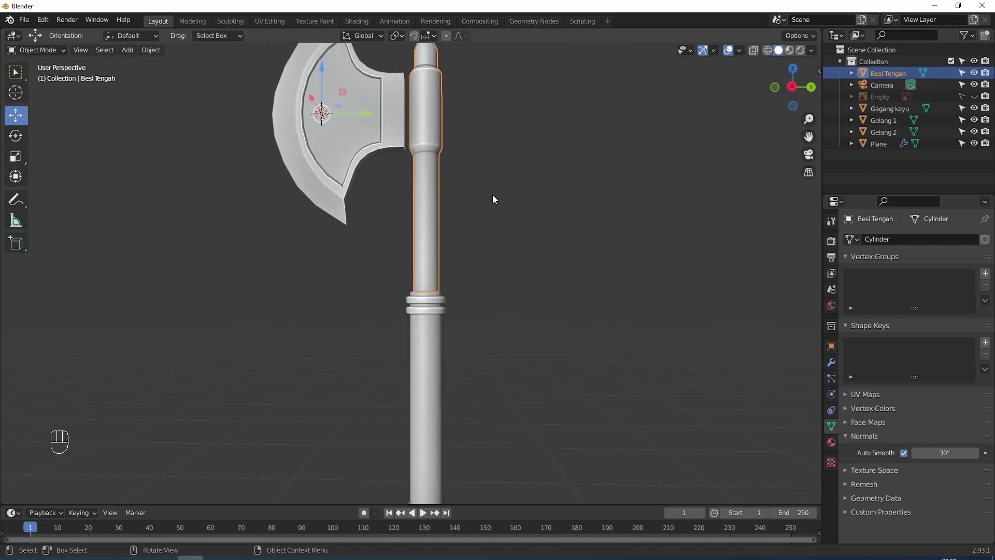
scroll(494, 207, down, 2)
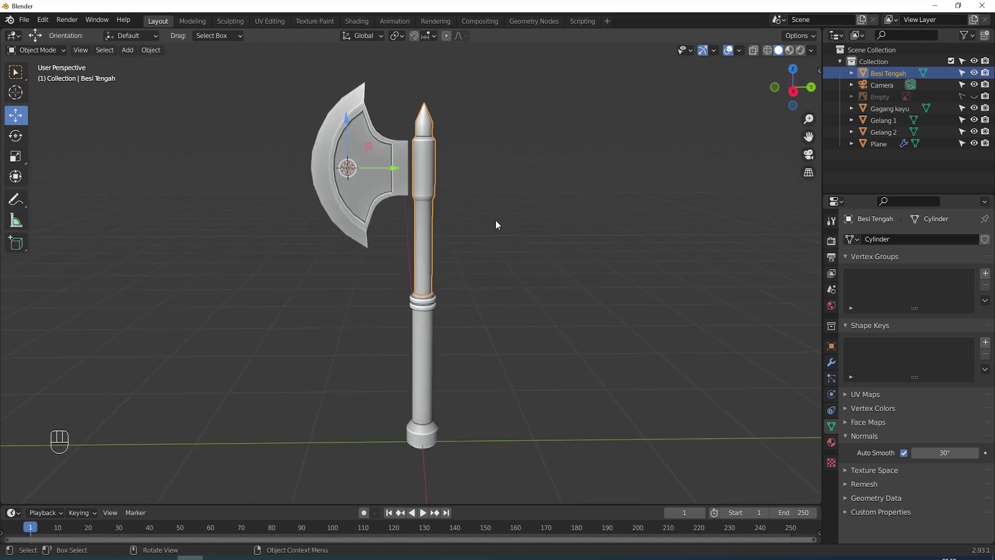
click(372, 185)
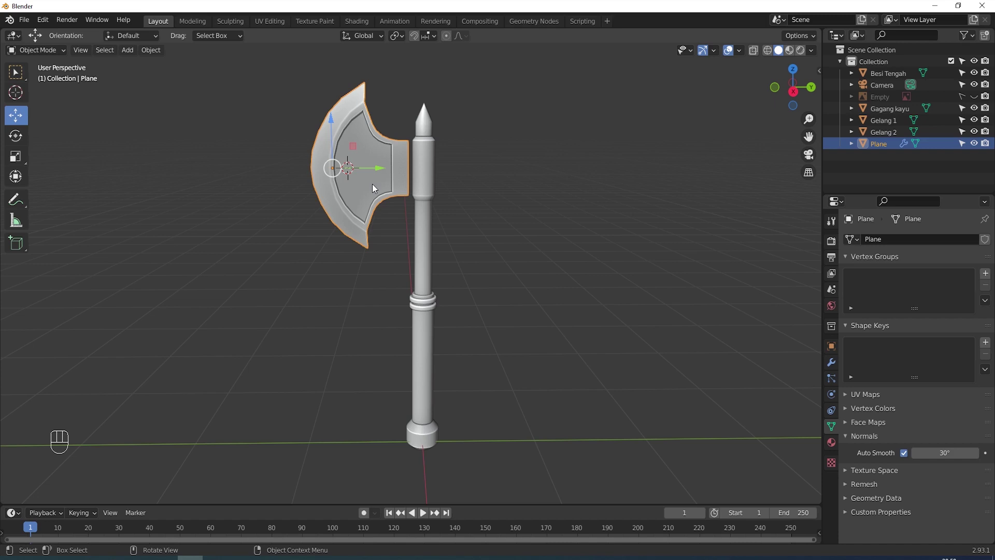
key(KP_3)
scroll(372, 184, up, 2)
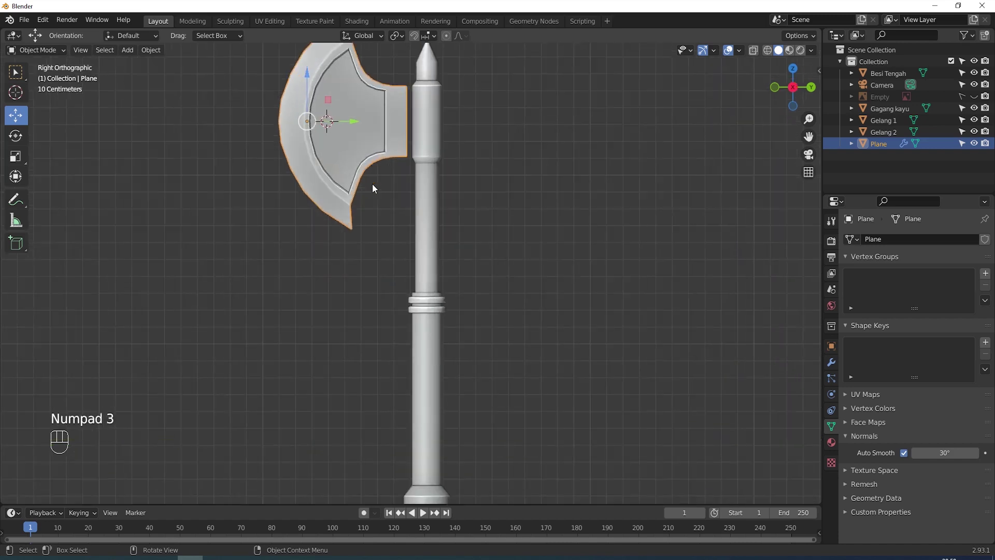
scroll(372, 183, up, 2)
shift+middle_drag(433, 166, 417, 338)
scroll(416, 338, up, 2)
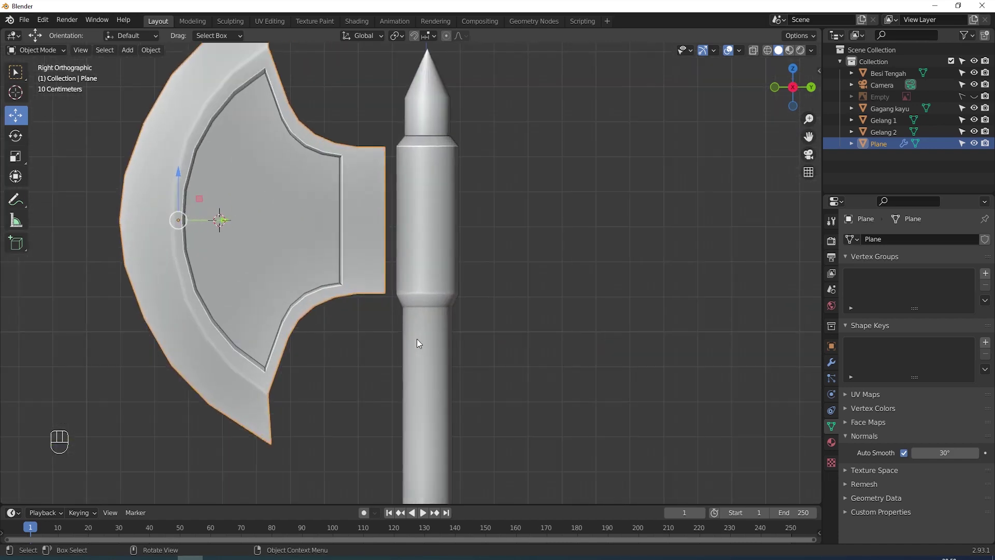
drag(222, 222, 266, 223)
shift+middle_drag(428, 169, 426, 215)
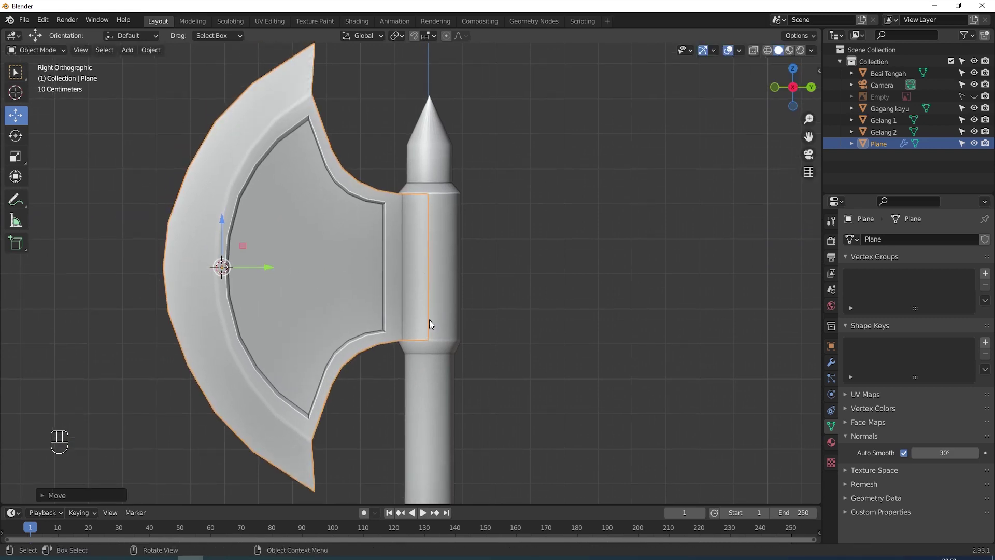
Rename the axe blade object Plane as Mata Kapak.
scroll(429, 320, down, 1)
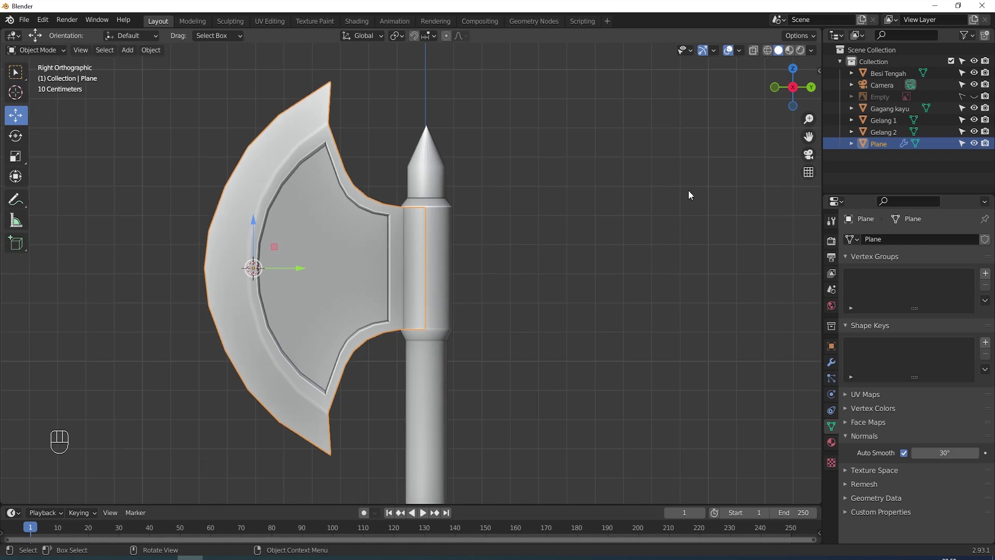
double_click(881, 143)
text(Mata Kapak)
key(Return)
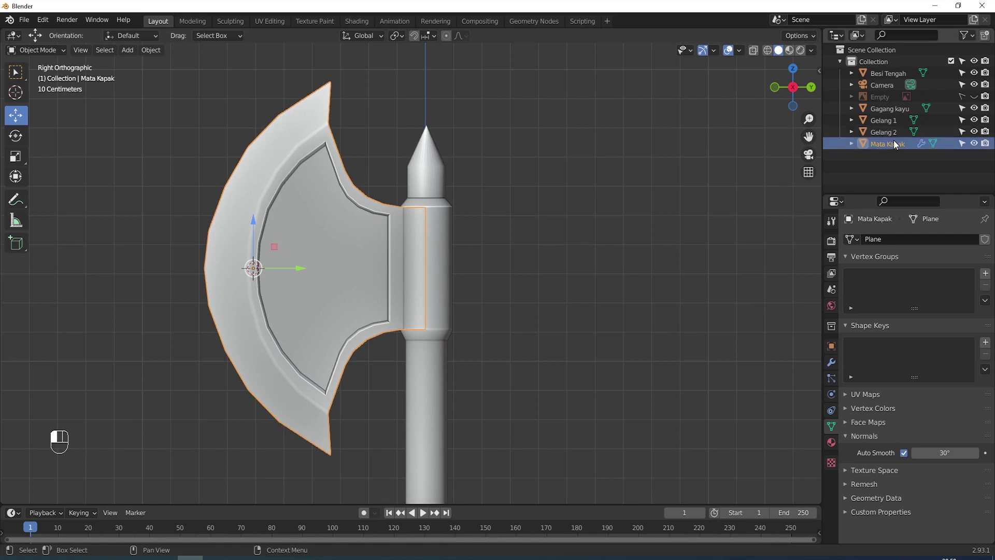
Apply the blade's existing Z-axis Mirror modifier.
click(832, 364)
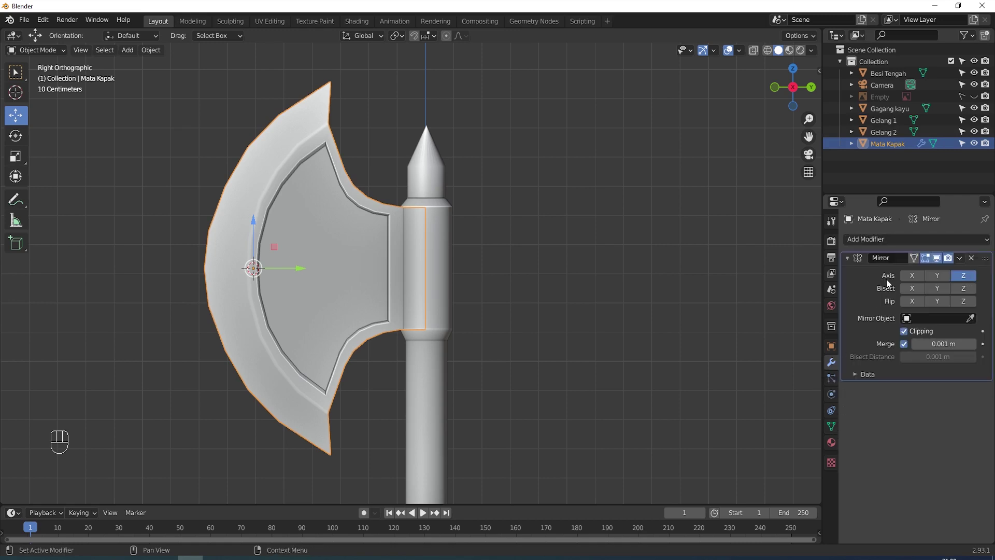
click(959, 259)
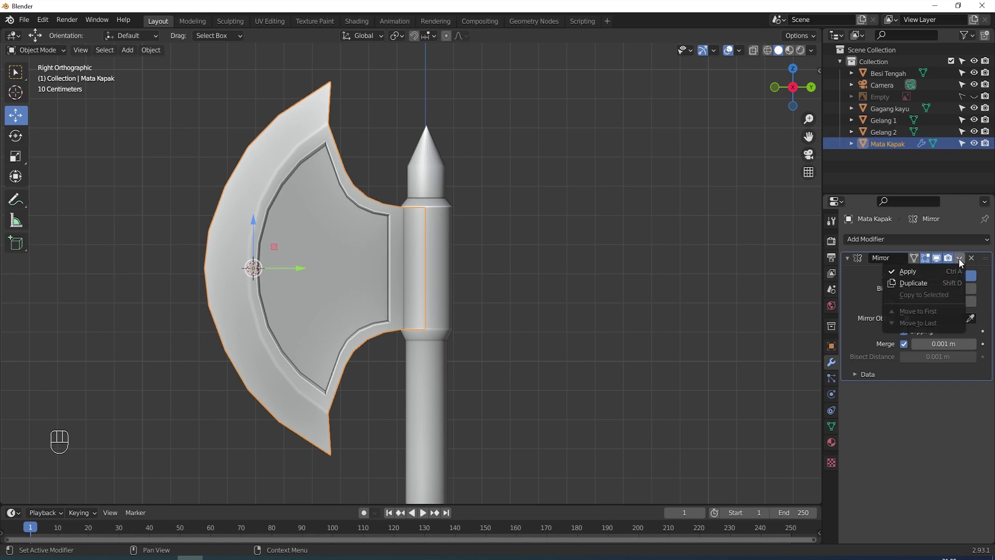
click(913, 273)
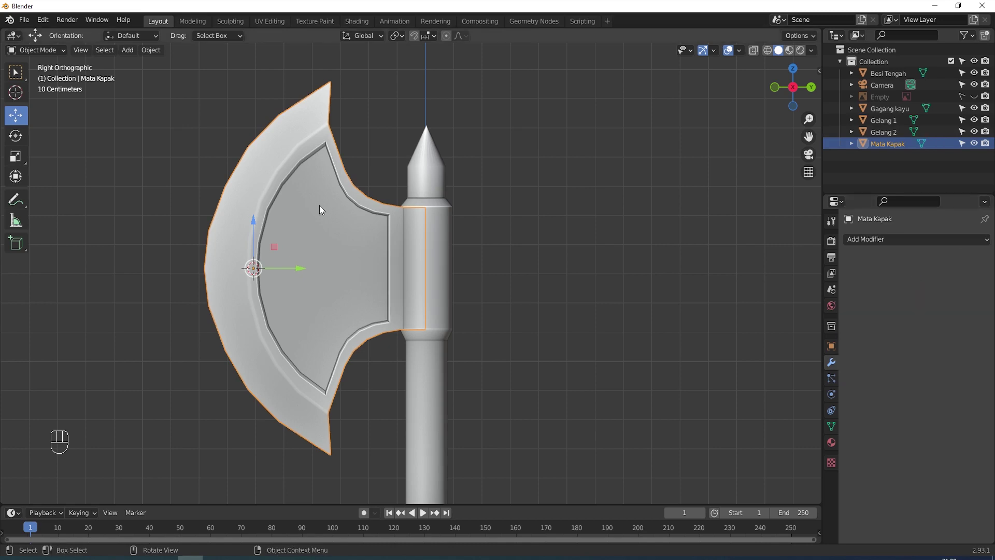
Add a new Mirror modifier to Mata Kapak on the Y axis only, with Besi Tengah as the mirror object.
middle_drag(301, 216, 300, 280)
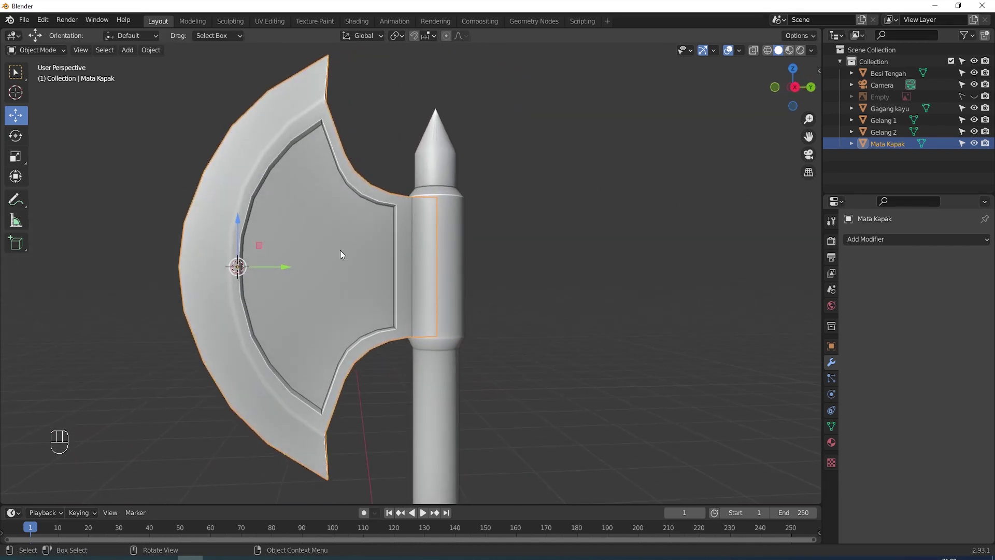
key(KP_3)
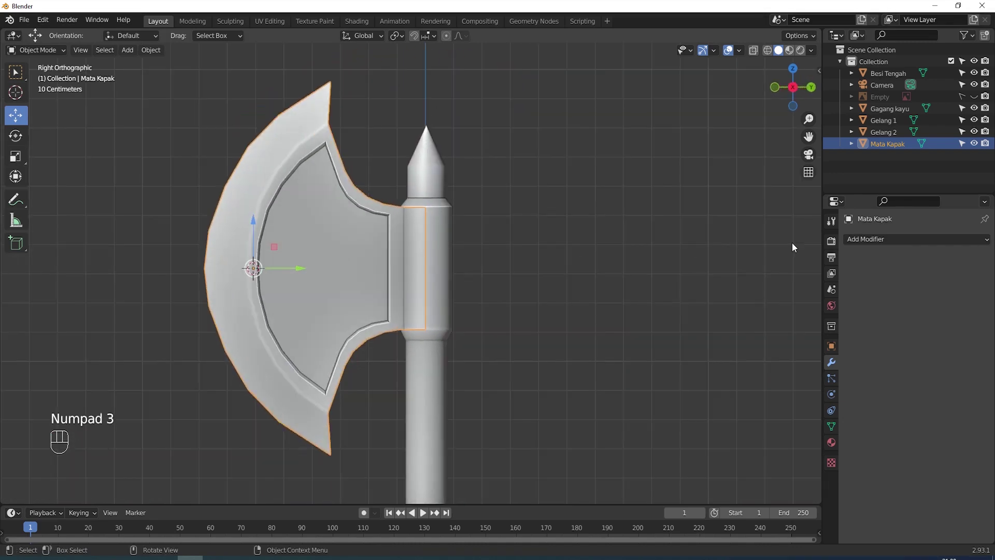
click(894, 238)
click(759, 372)
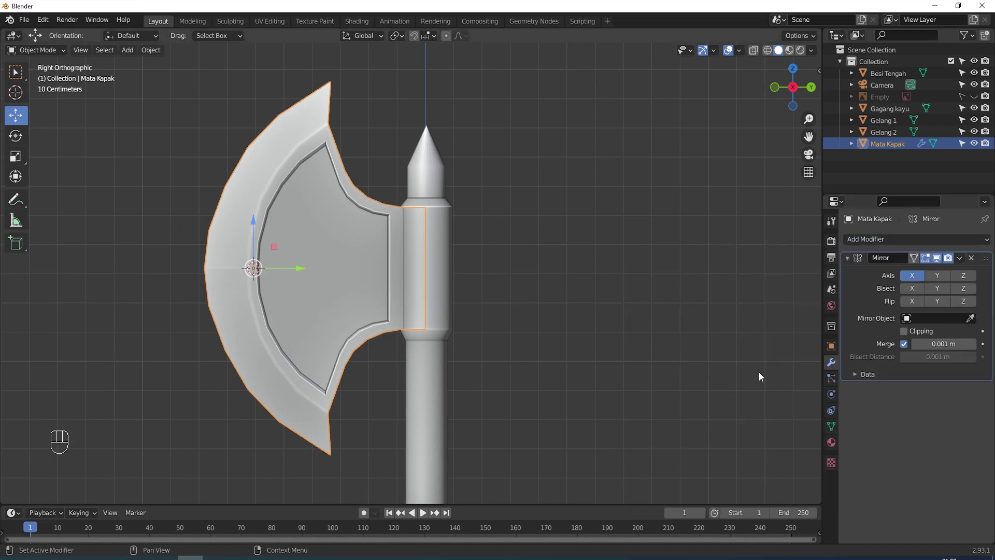
scroll(603, 302, down, 2)
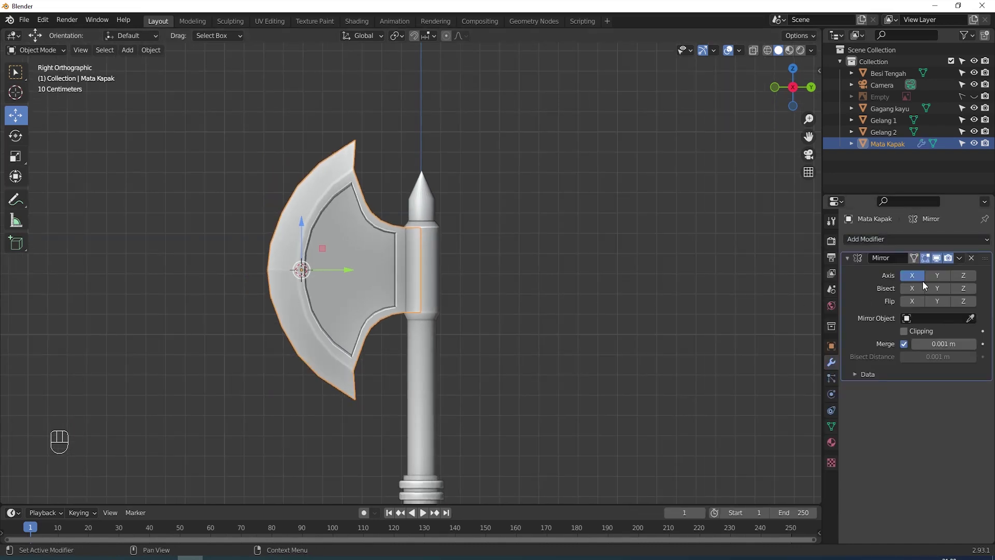
click(938, 277)
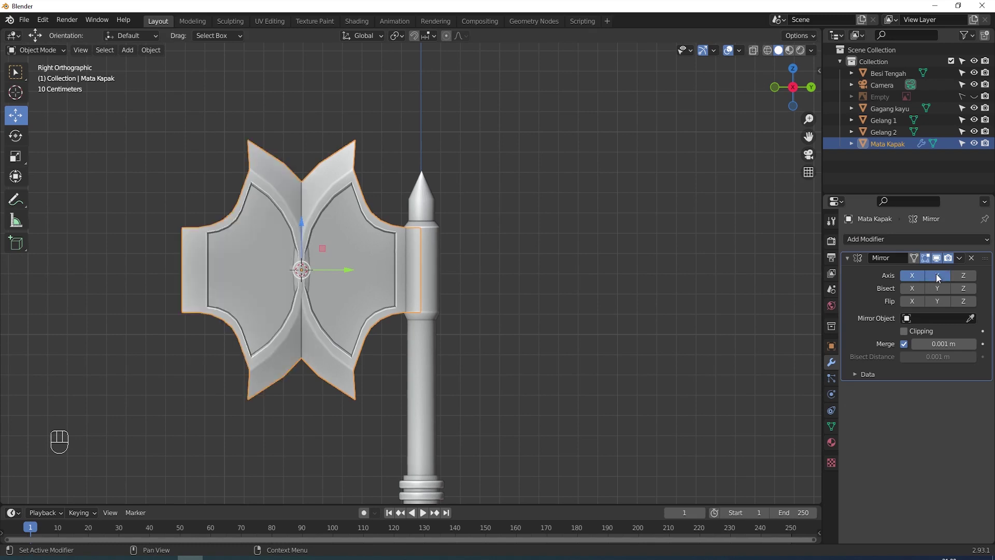
click(914, 277)
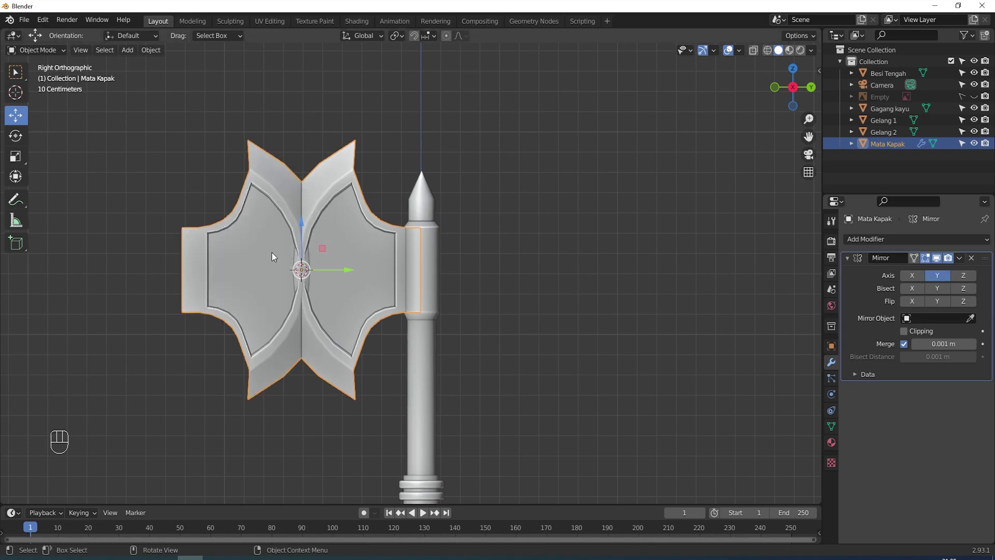
click(970, 318)
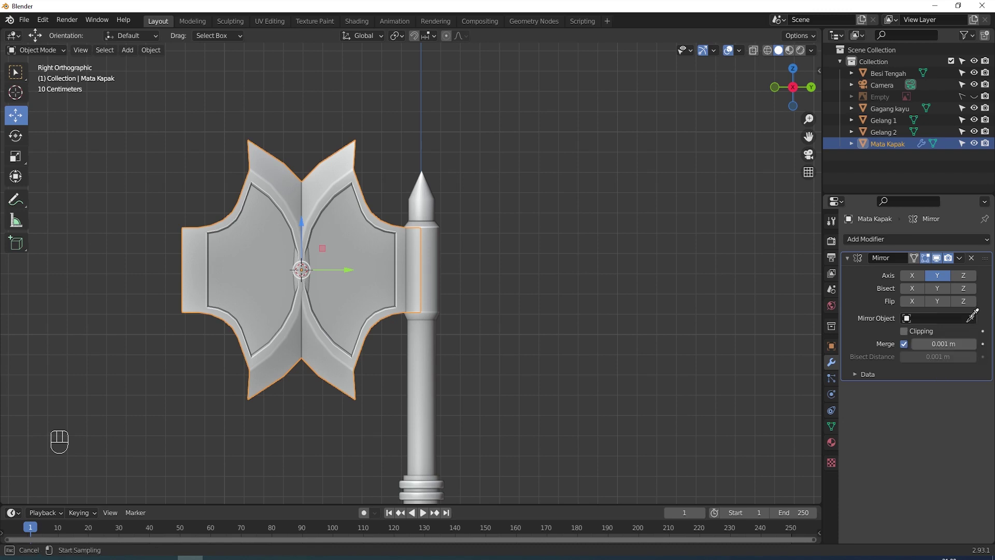
click(430, 270)
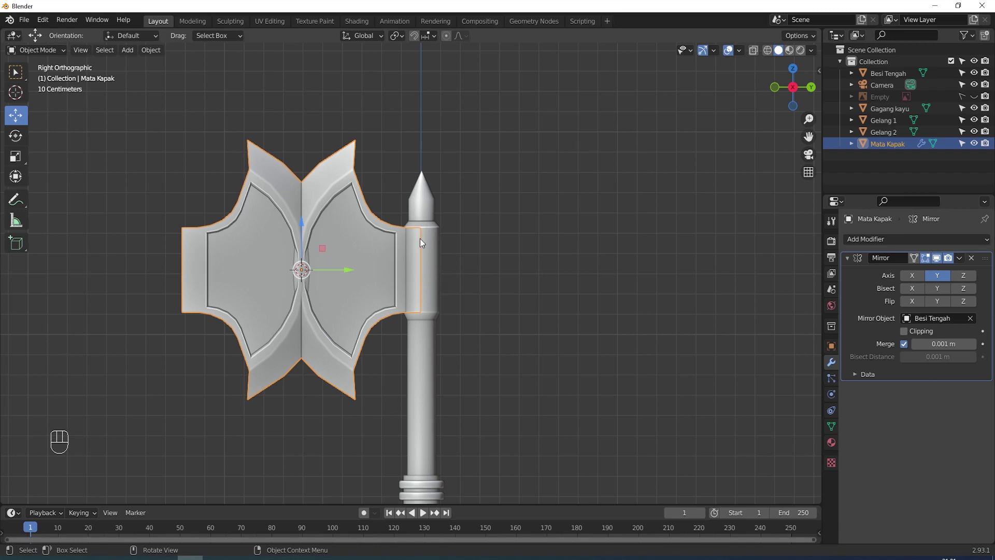
Set the origin of the Besi Tengah shaft to its center of mass (volume).
click(427, 254)
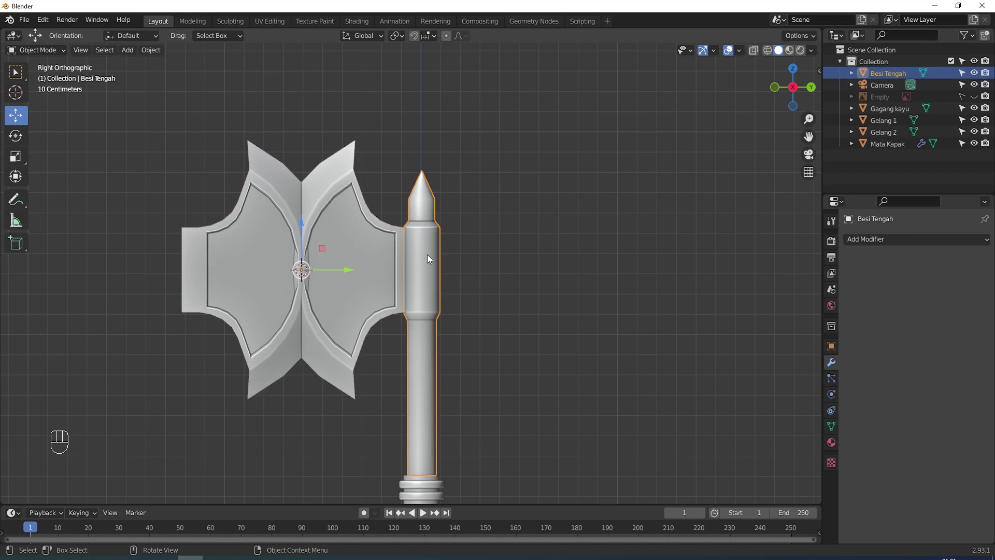
click(151, 49)
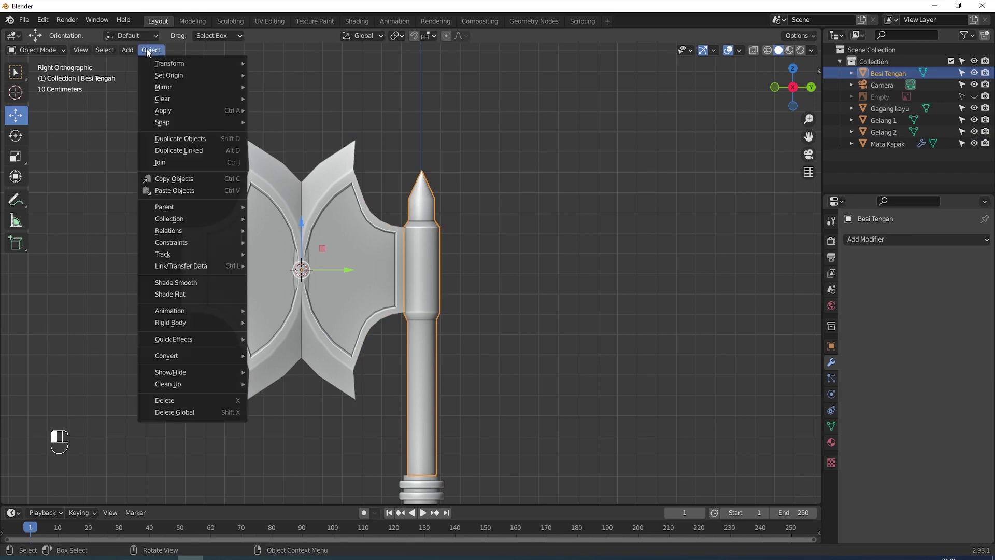
mouse_move(164, 76)
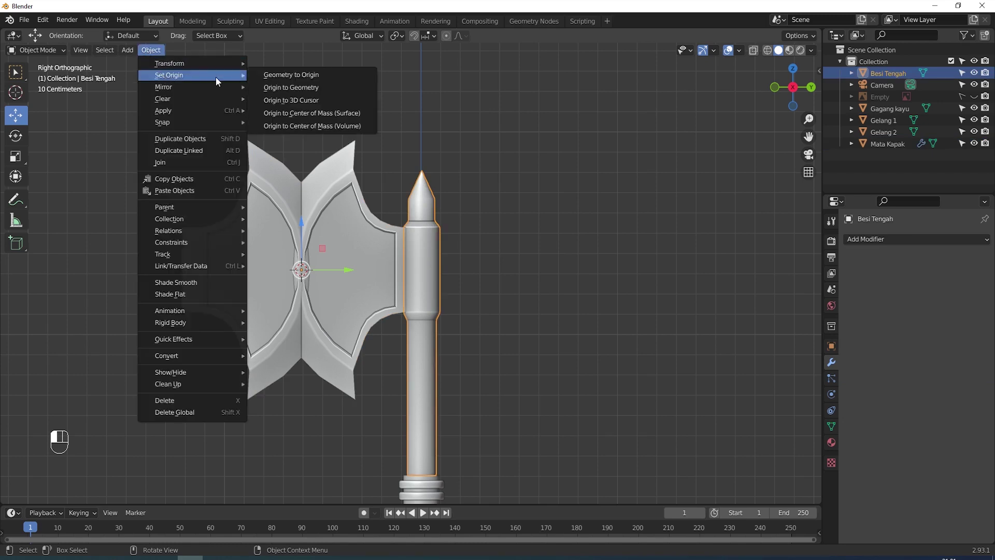
click(307, 125)
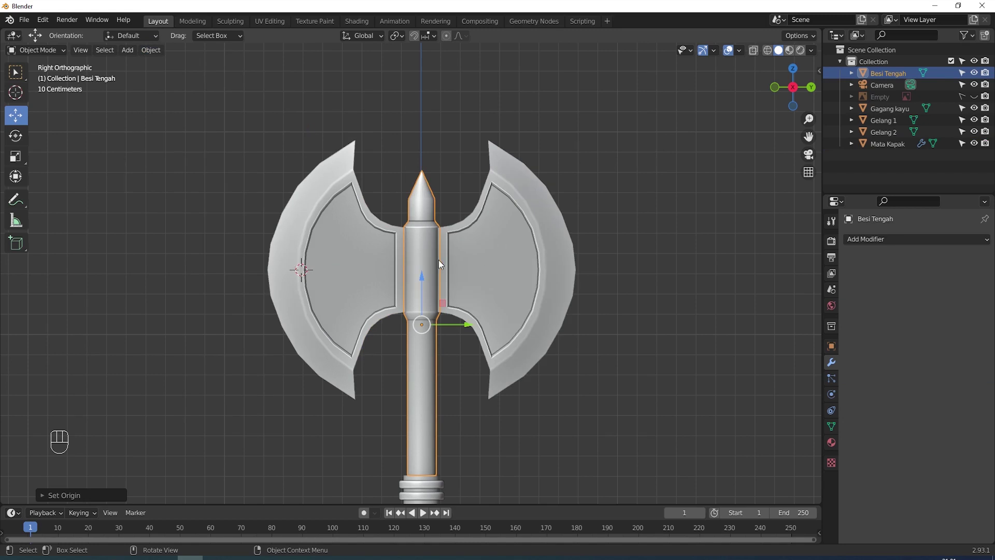
Apply Mata Kapak's Y-axis Mirror modifier, deselect the blade and inspect the whole double-bladed axe in perspective.
click(346, 254)
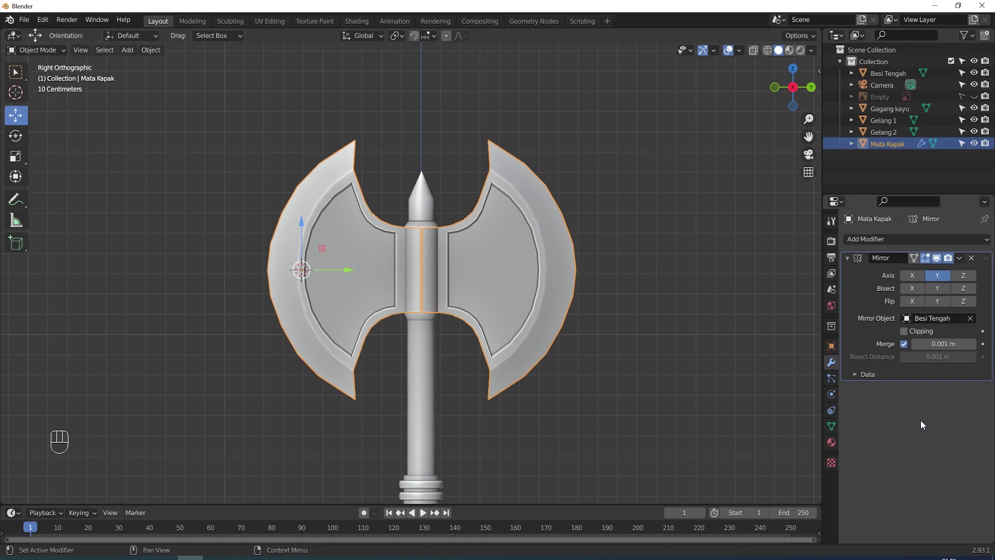
click(958, 258)
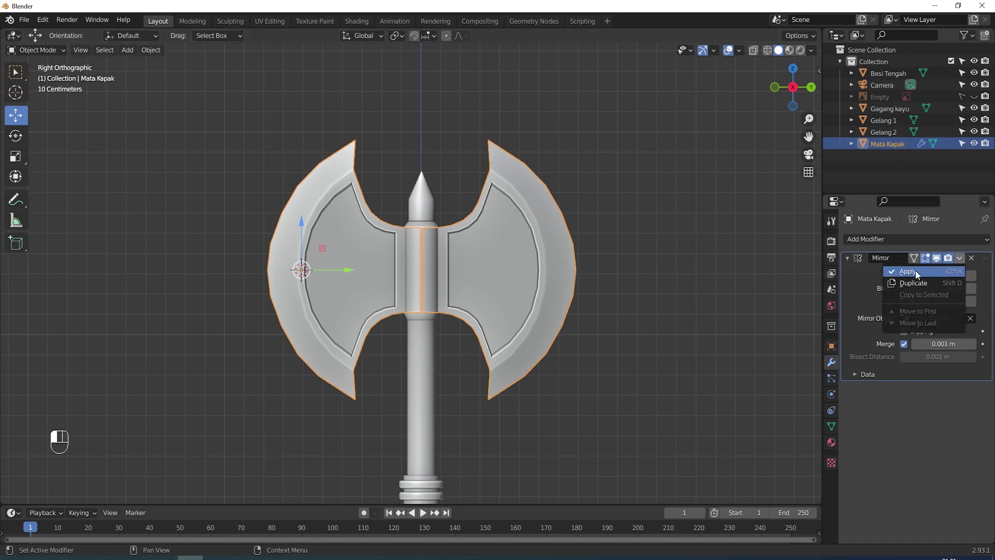
click(917, 269)
middle_drag(595, 210, 549, 183)
click(597, 215)
scroll(567, 219, up, 3)
scroll(567, 201, down, 1)
middle_drag(573, 194, 591, 203)
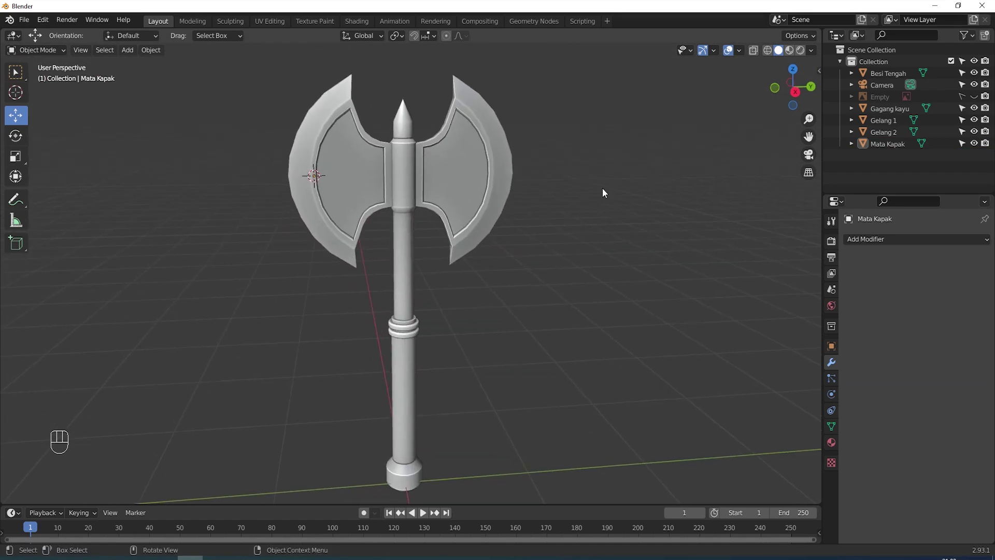